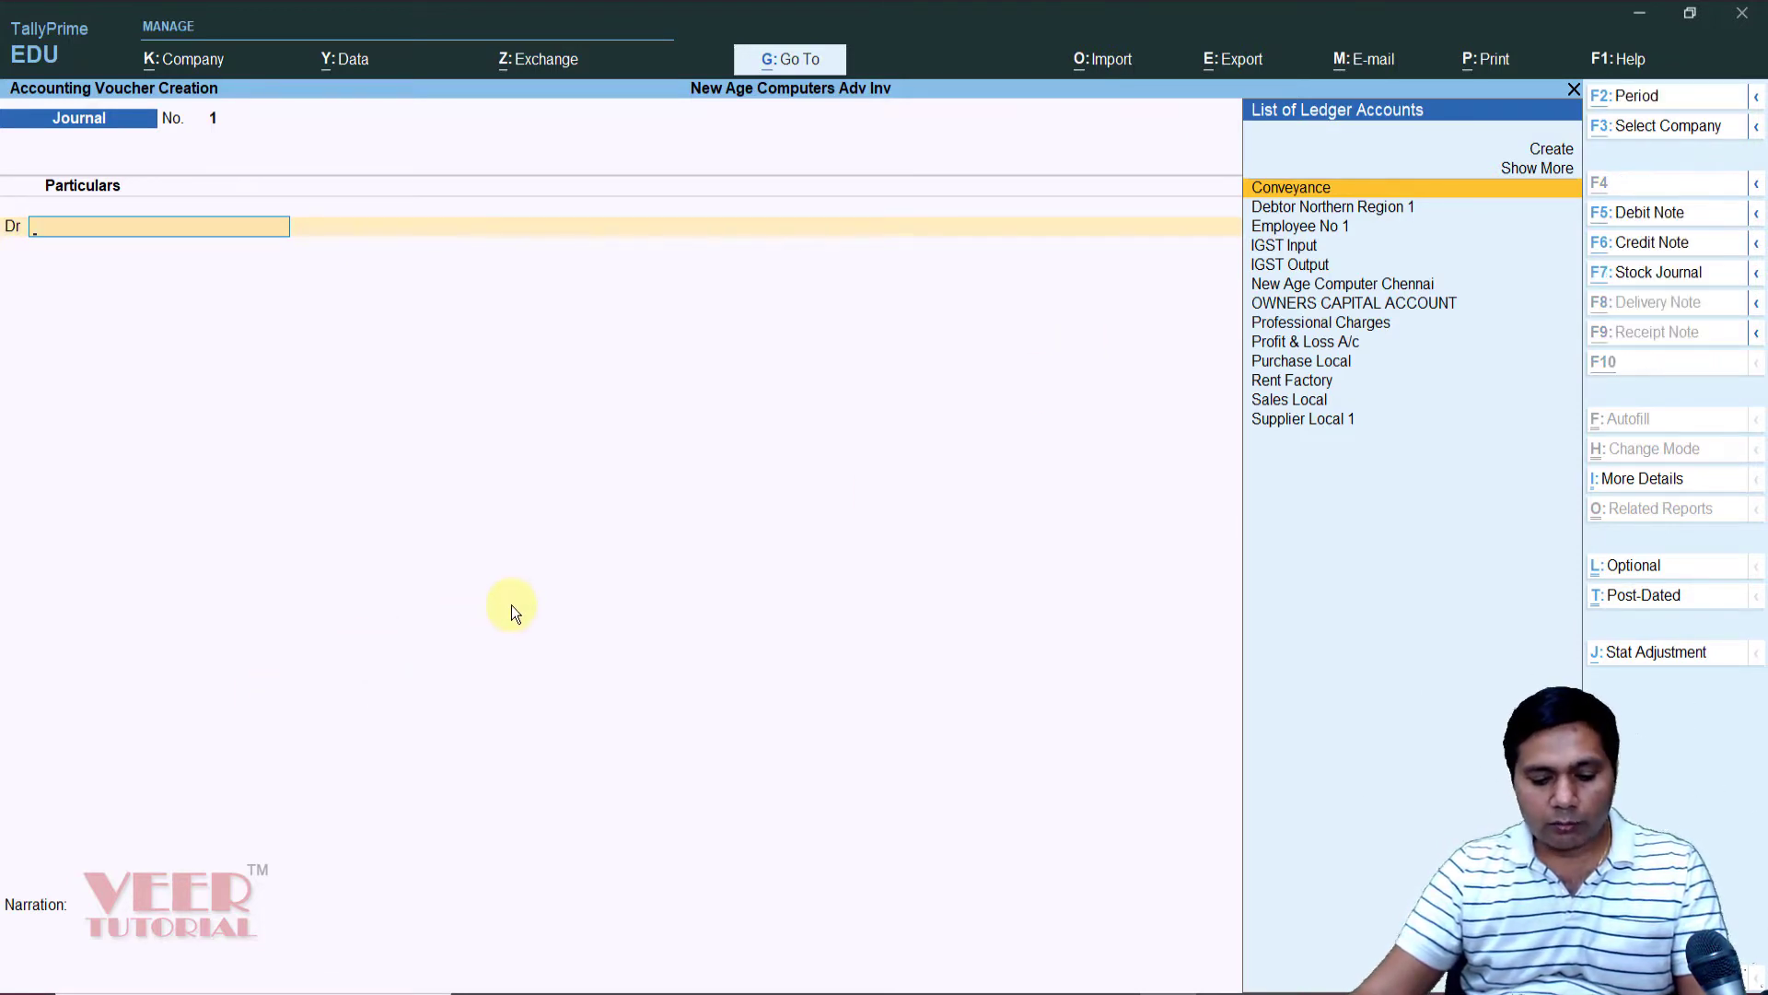
- Start a new ledger named Tour Expenses for the journal voucher's debit entry
{"action": "key", "text": "alt+c"}
{"action": "type", "text": "Tour Expenses"}
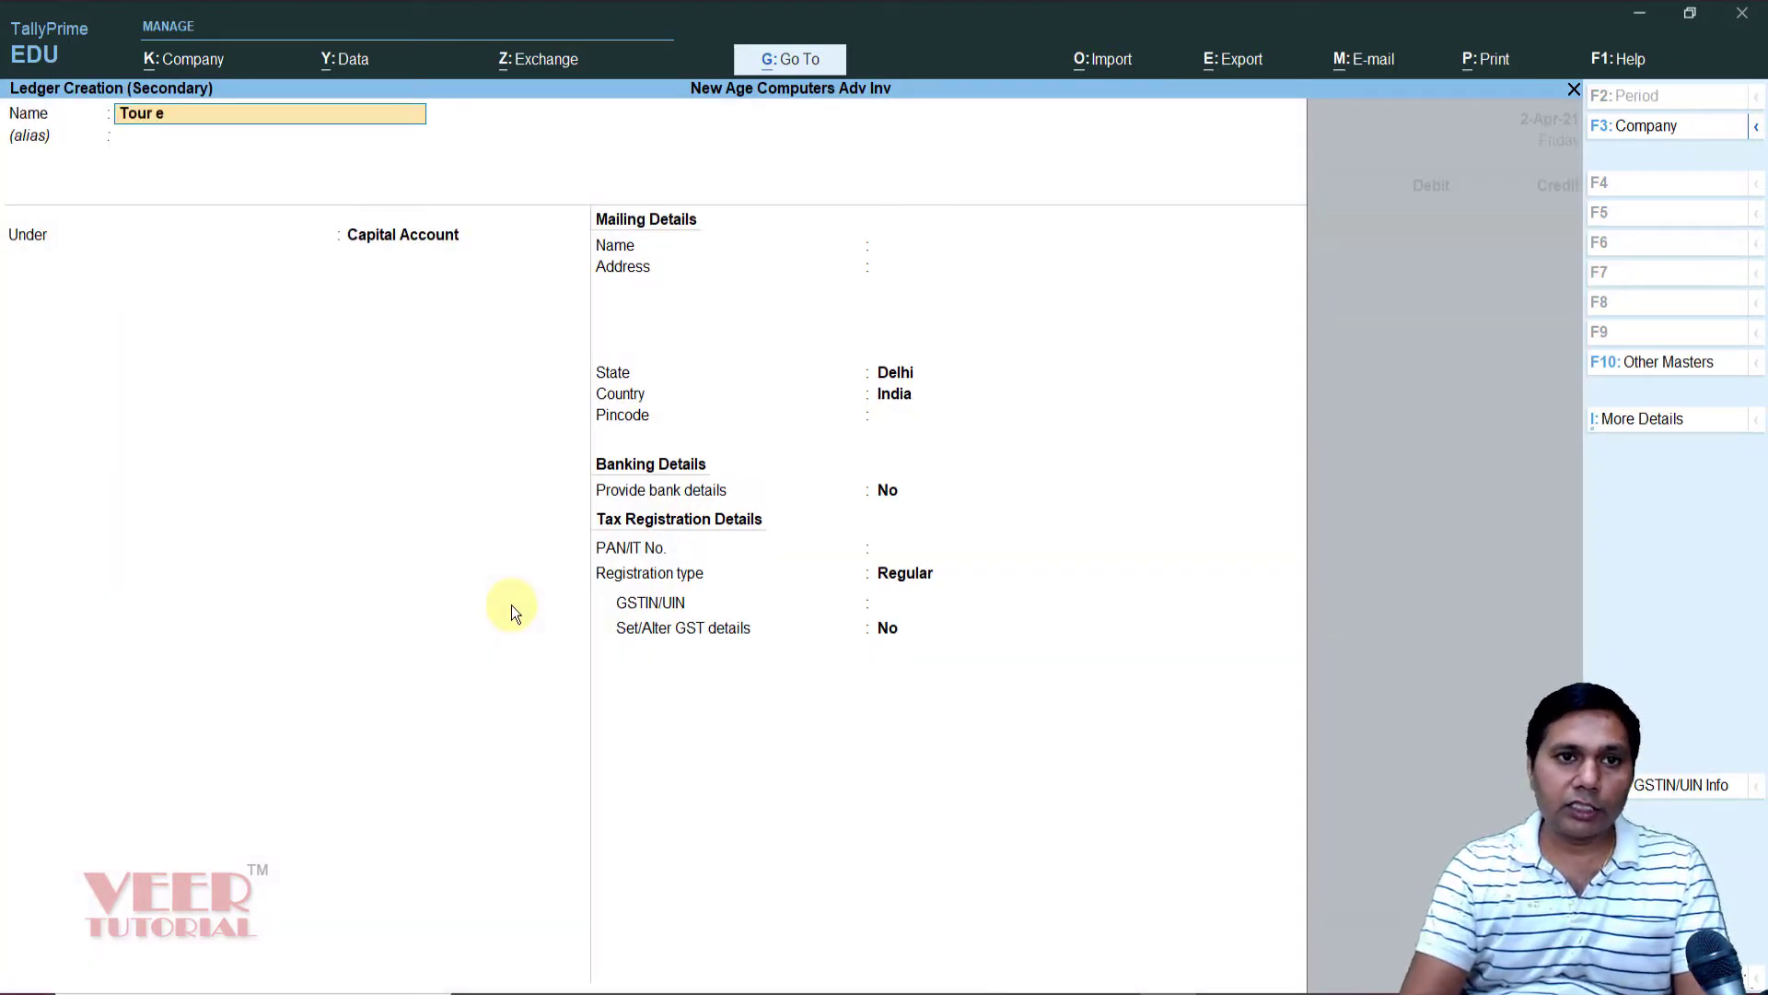
{"action": "key", "text": "Return"}
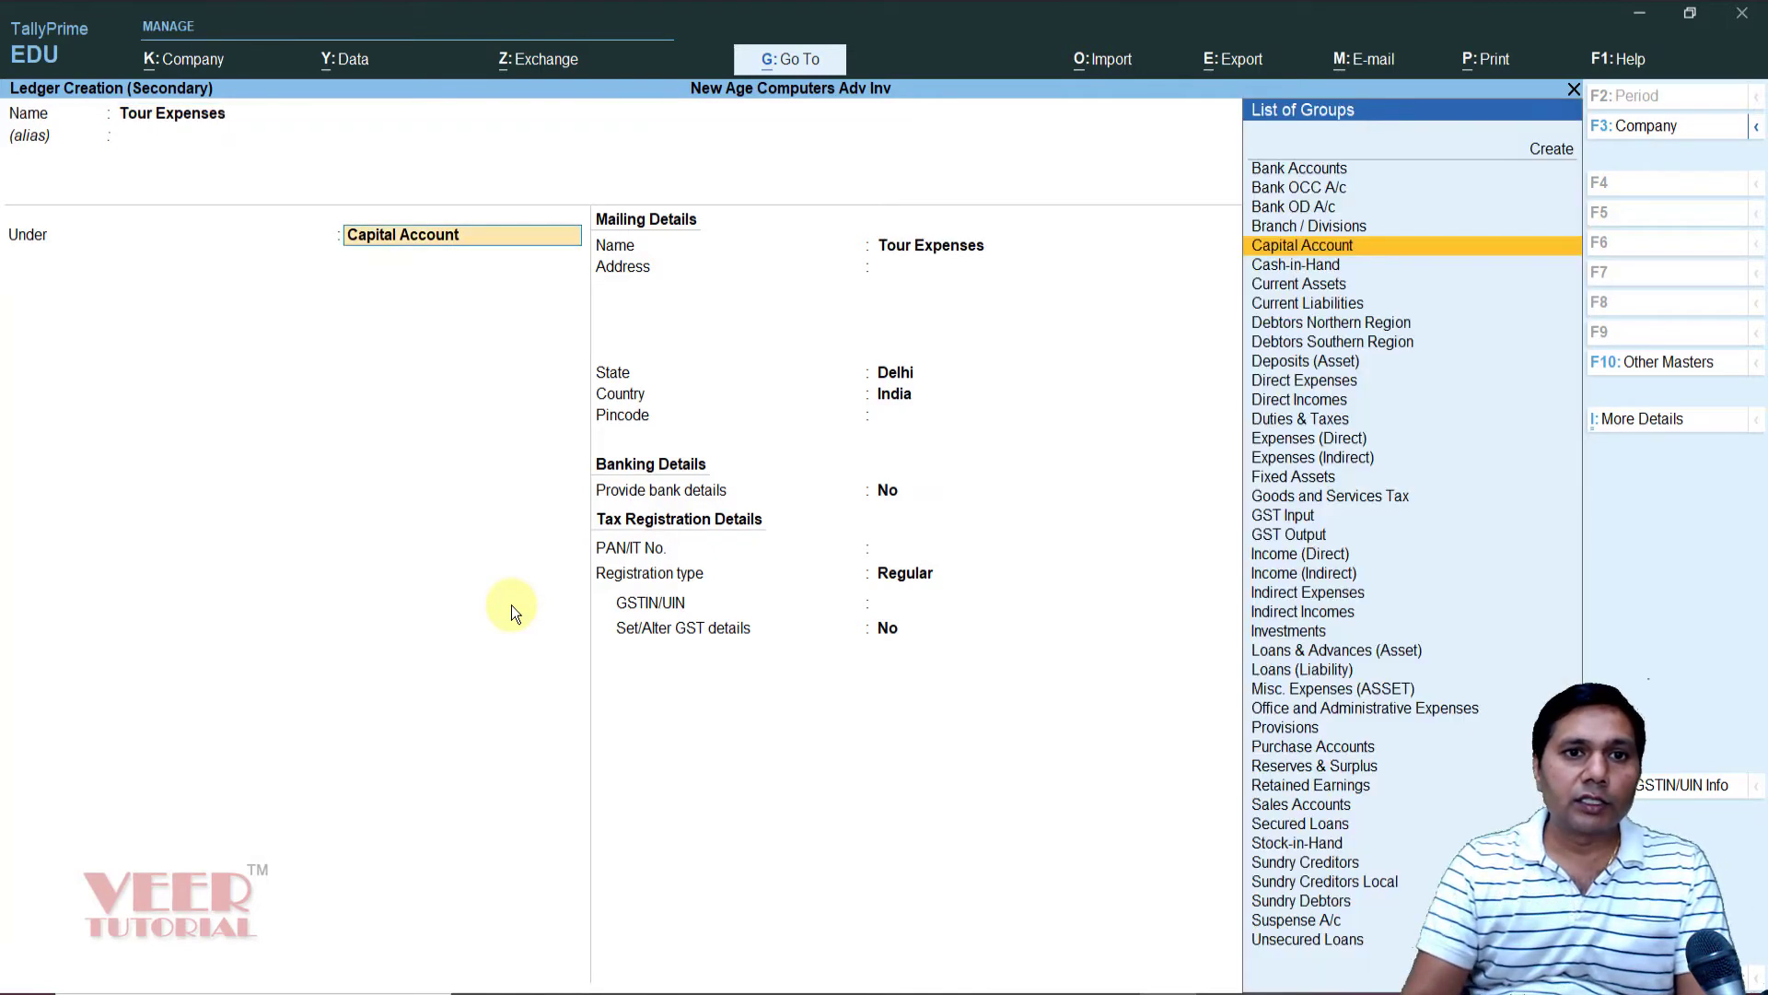
- Create a Selling & Distribution group under Indirect Expenses and assign the Tour Expenses ledger to it
{"action": "type", "text": "se"}
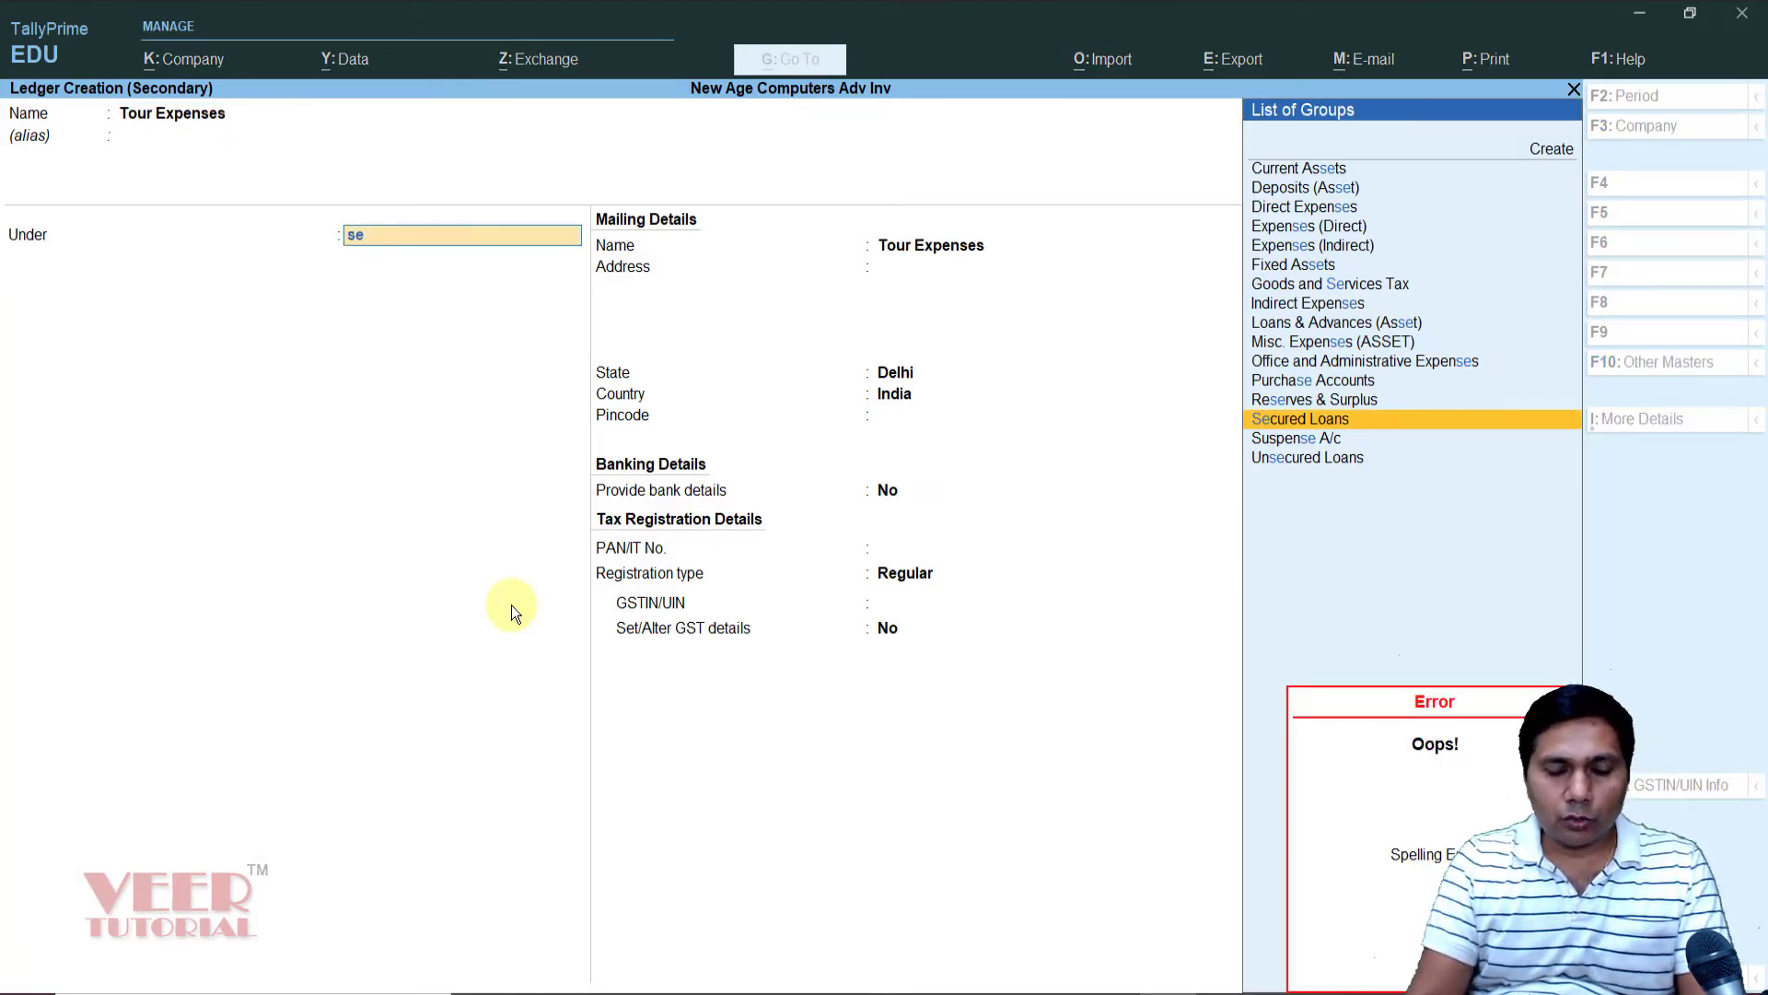
{"action": "key", "text": "alt+c"}
{"action": "type", "text": "Selling"}
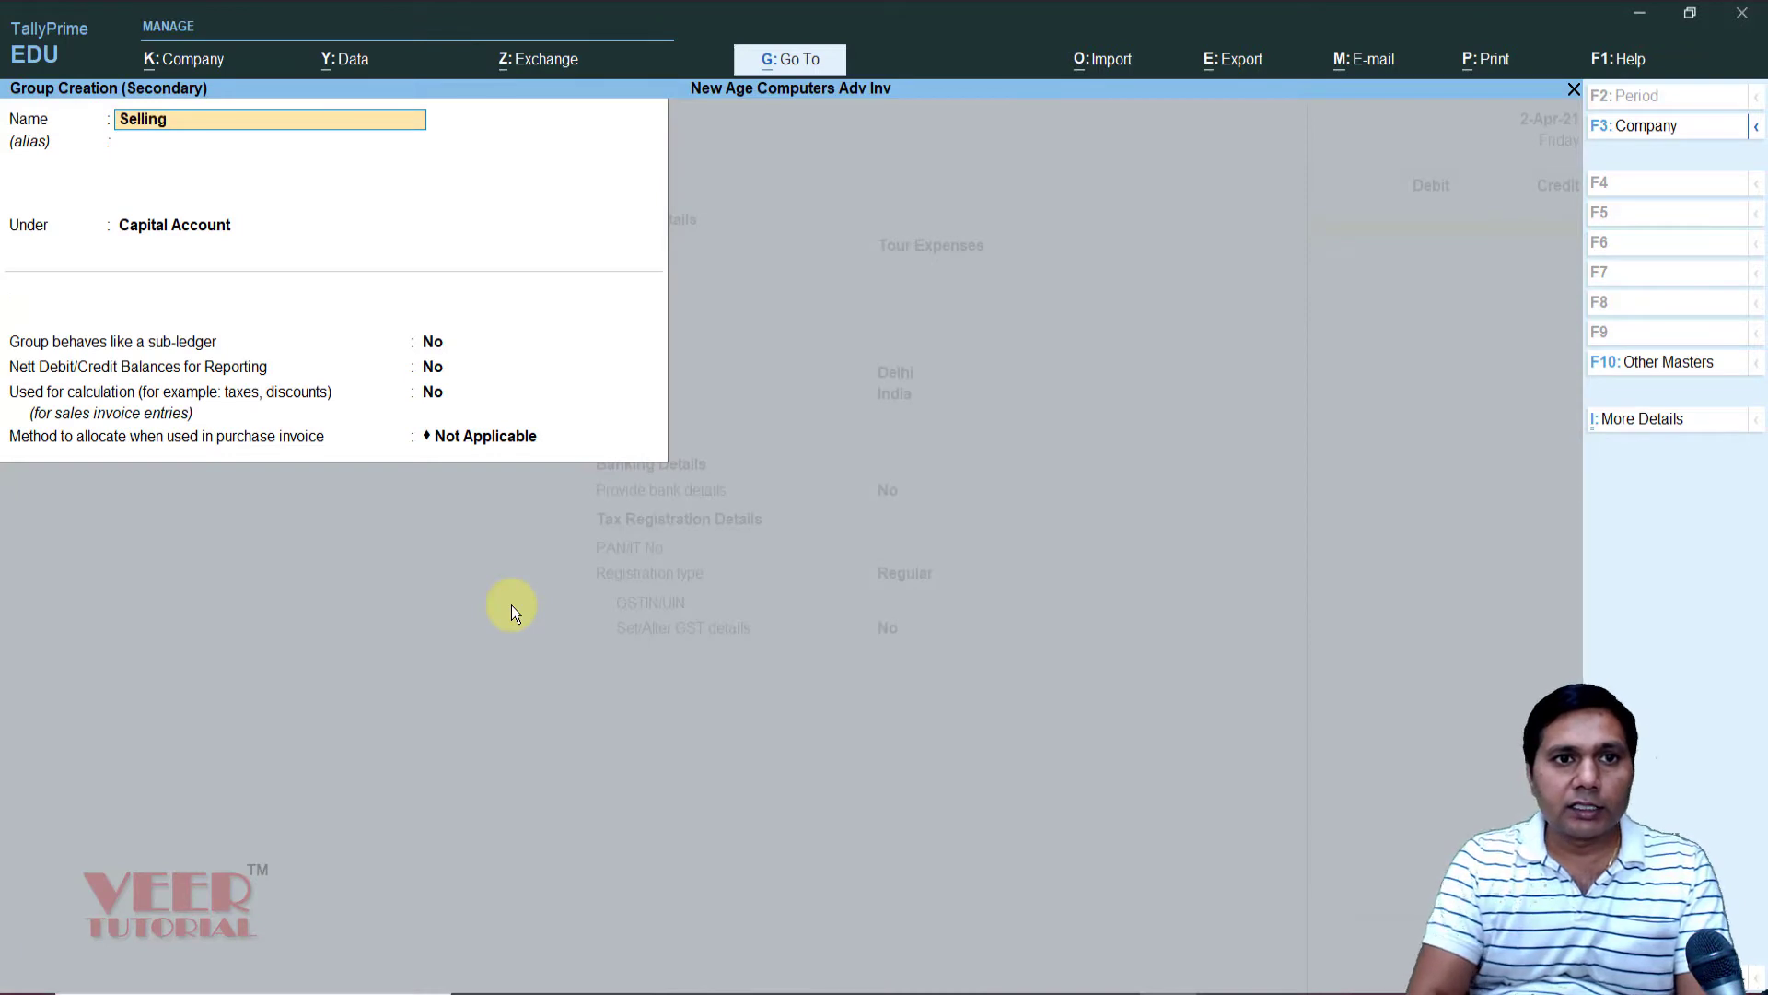
{"action": "type", "text": " & Distribution"}
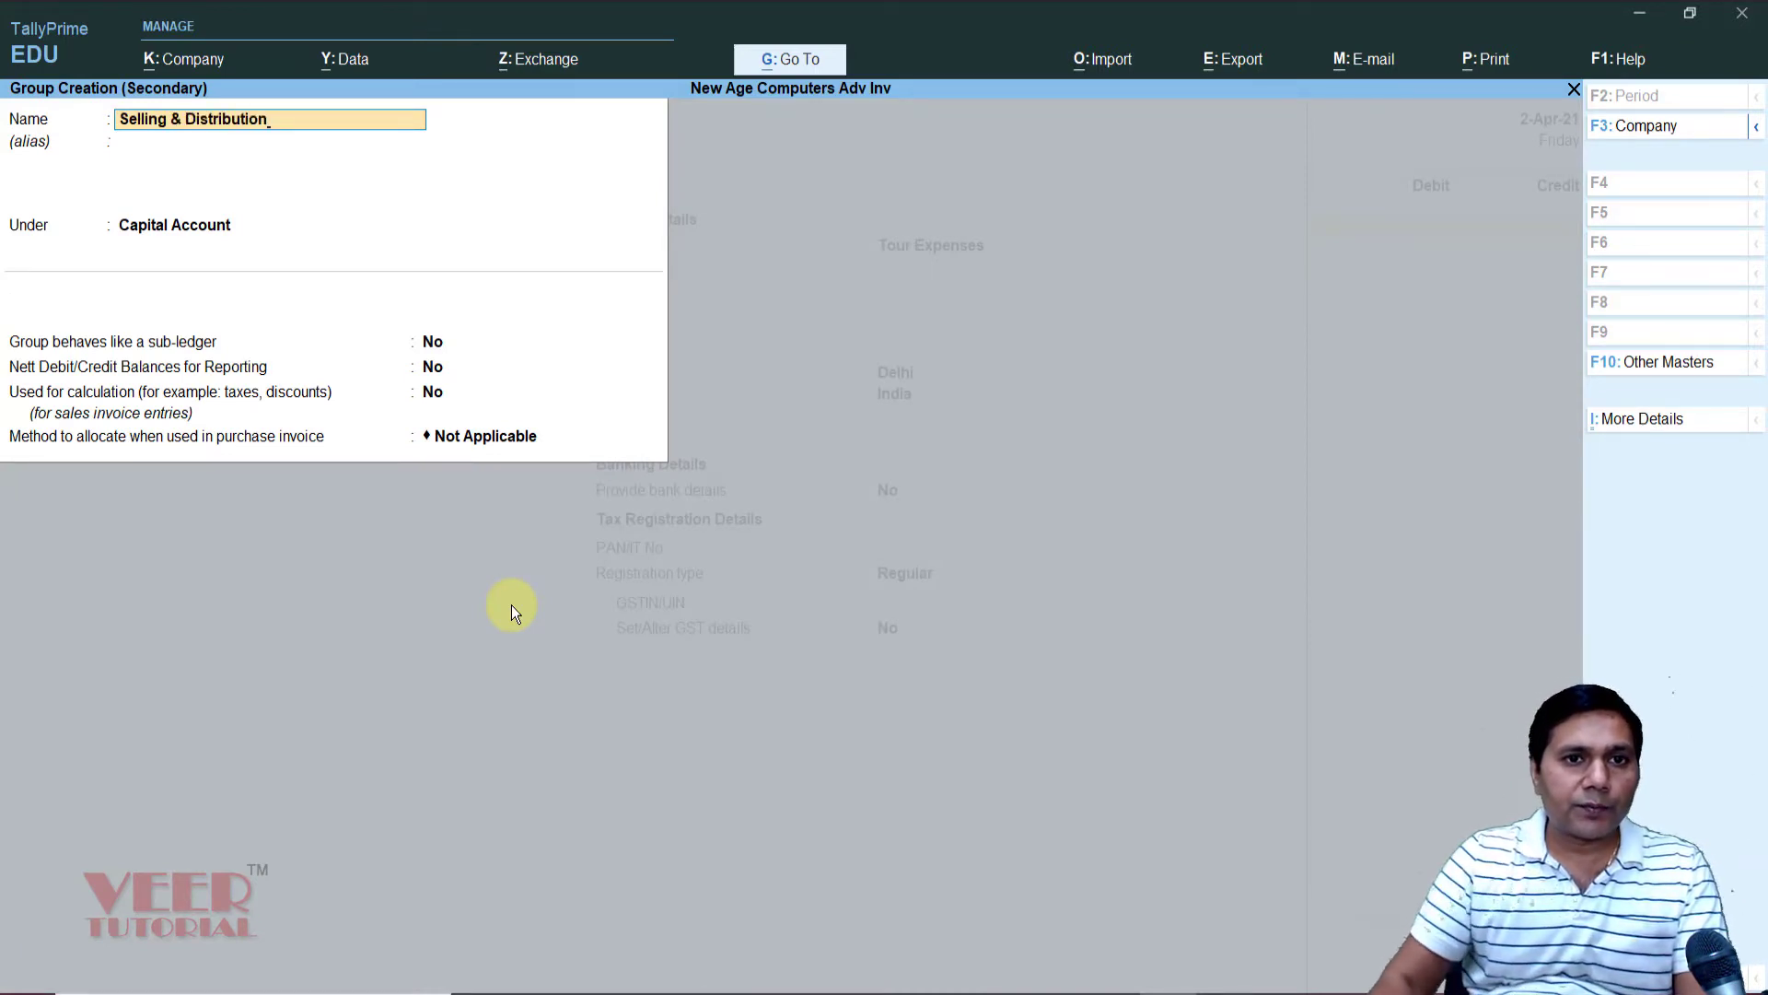
{"action": "key", "text": "Return"}
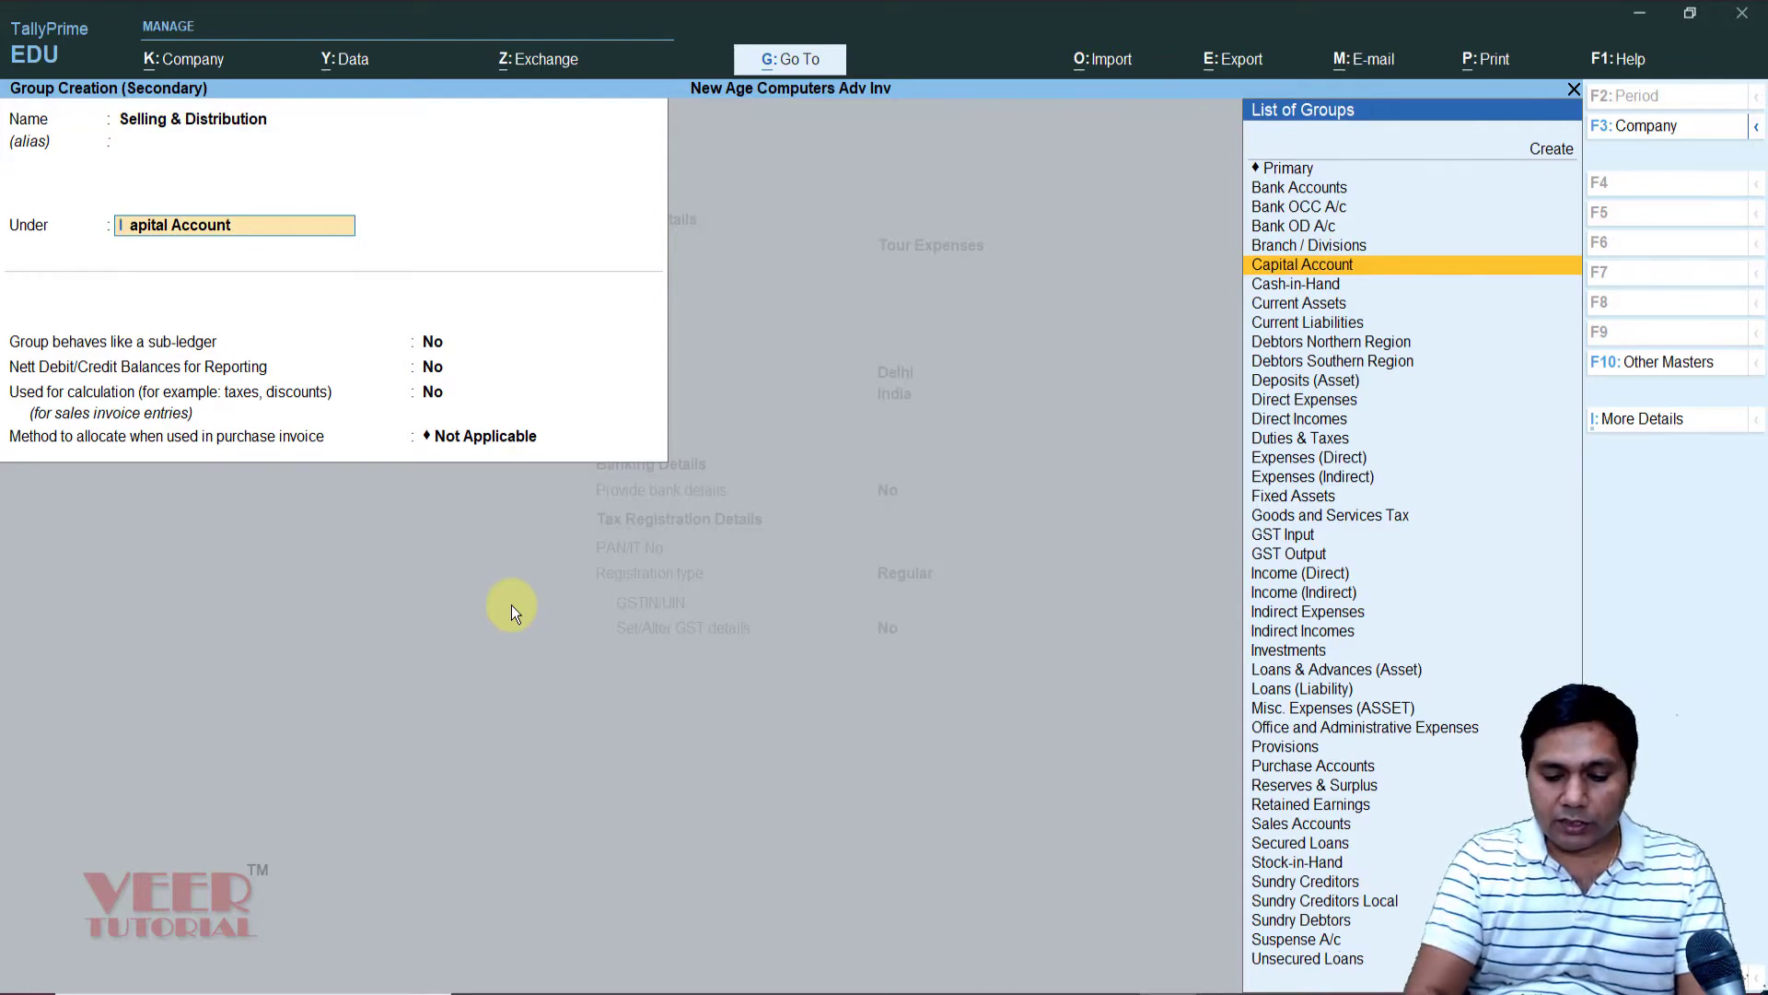
{"action": "type", "text": "Indi"}
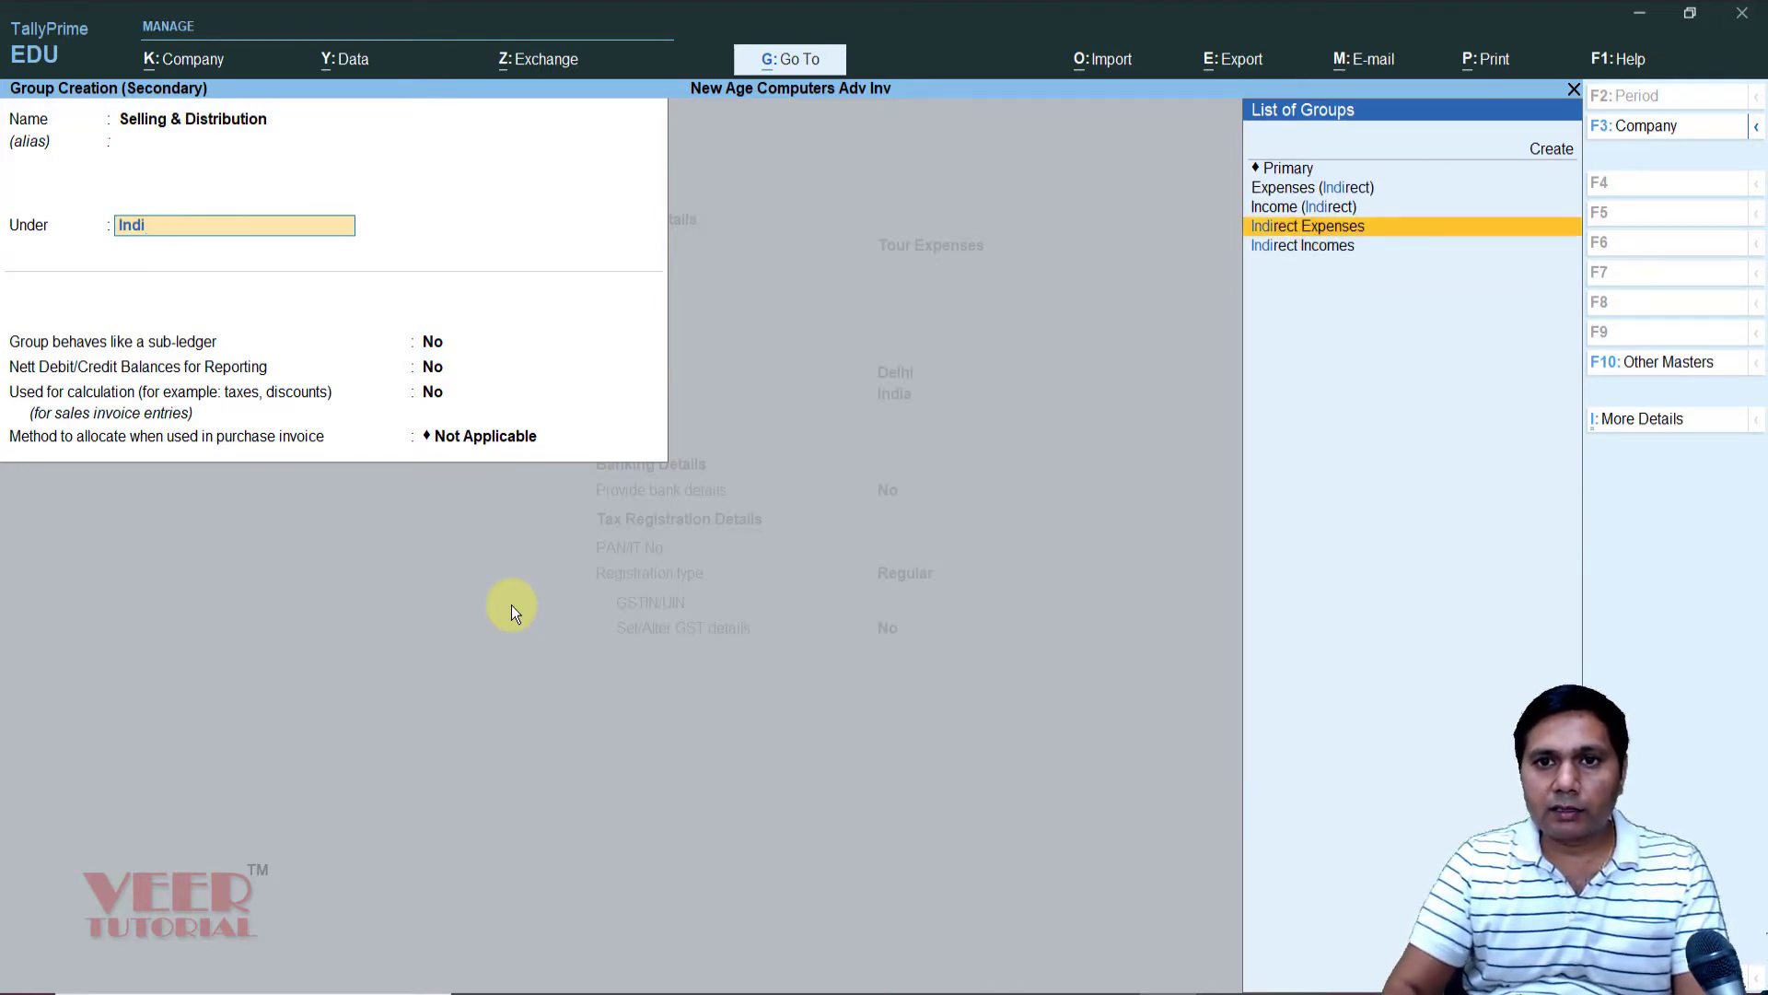
{"action": "key", "text": "Return"}
{"action": "key", "text": "Return"}
{"action": "key", "text": "Return"}
{"action": "key", "text": "Return"}
{"action": "key", "text": "Return"}
{"action": "key", "text": "Return"}
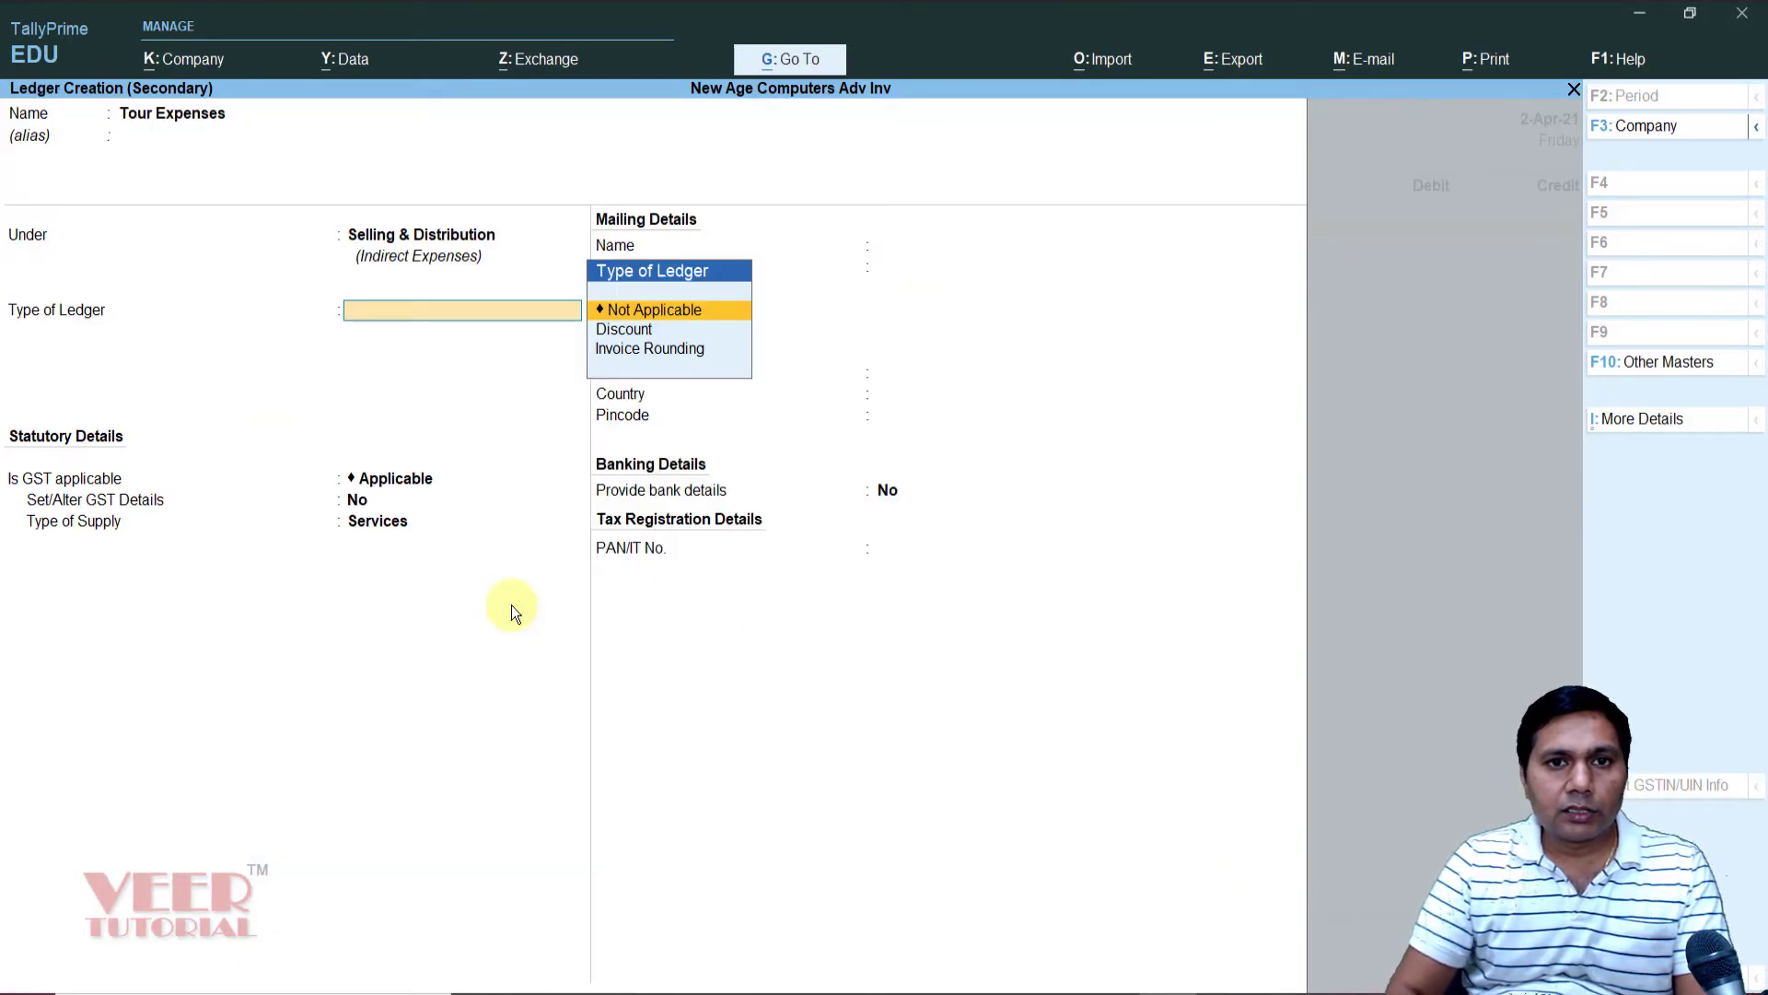
- Set the Tour Expenses ledger type and GST applicability to Not Applicable, then save the ledger
{"action": "key", "text": "Return"}
{"action": "key", "text": "Down"}
{"action": "key", "text": "Down"}
{"action": "key", "text": "Down"}
{"action": "key", "text": "Up"}
{"action": "key", "text": "Return"}
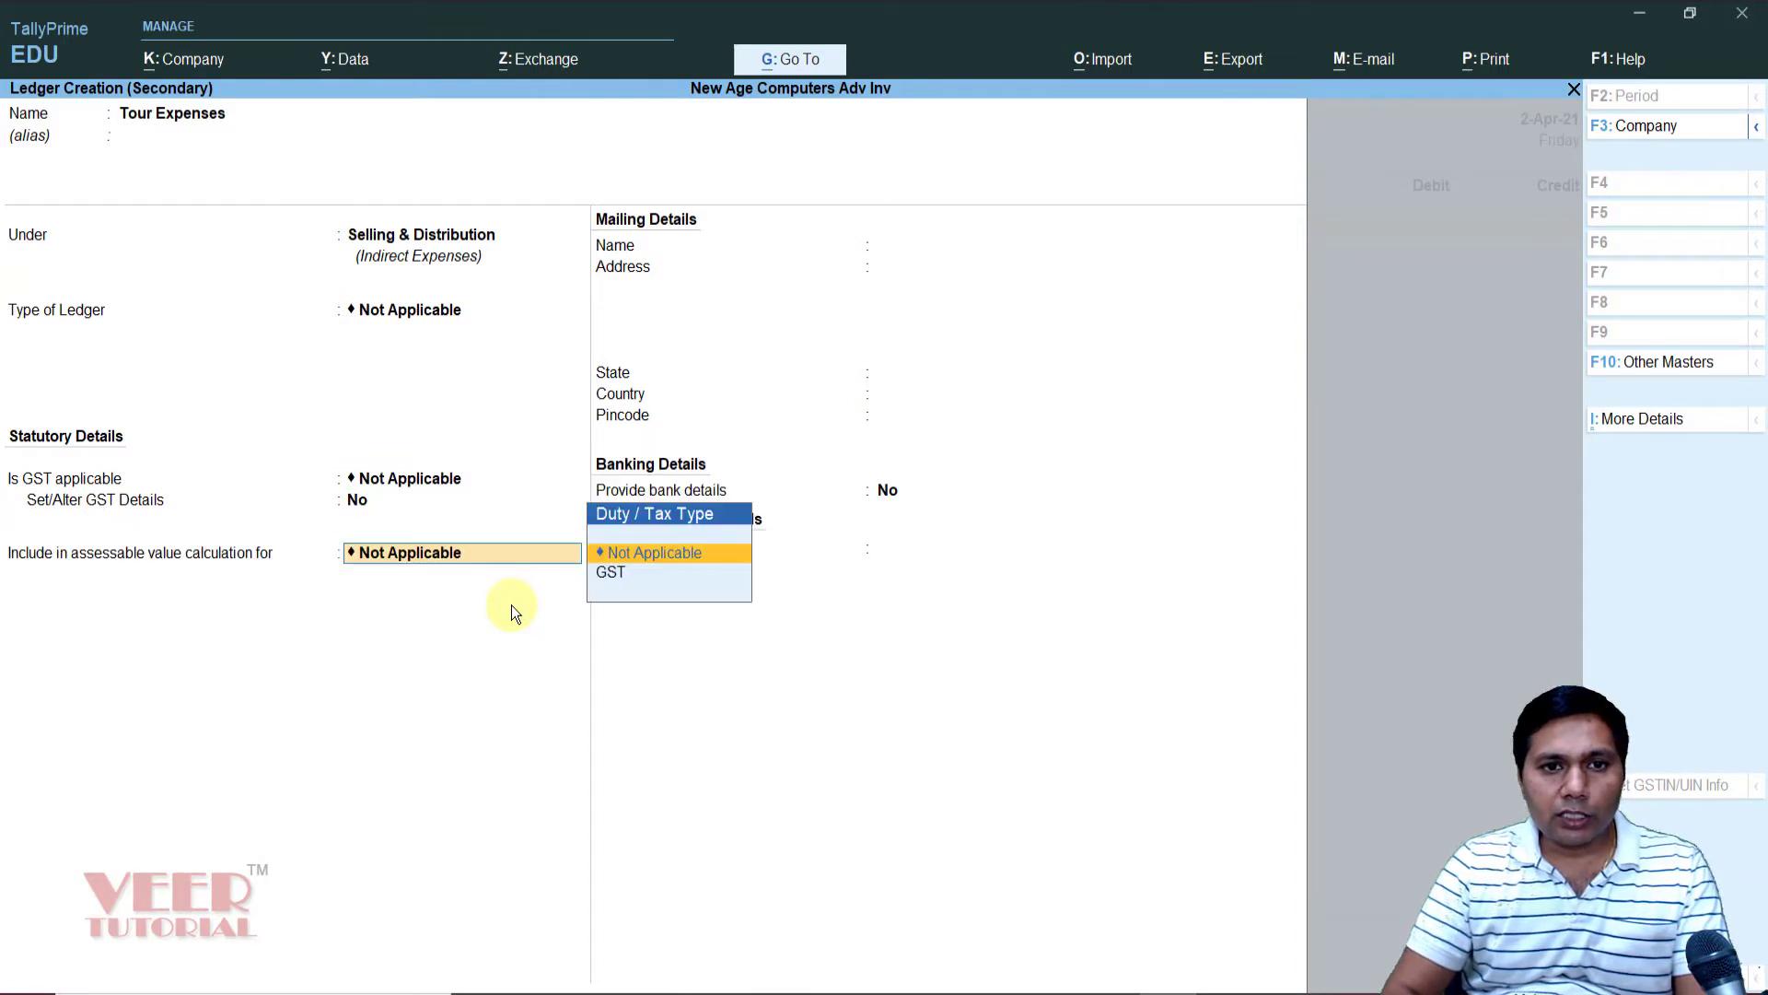
{"action": "key", "text": "Return"}
{"action": "key", "text": "Return"}
{"action": "key", "text": "Return"}
{"action": "key", "text": "Return"}
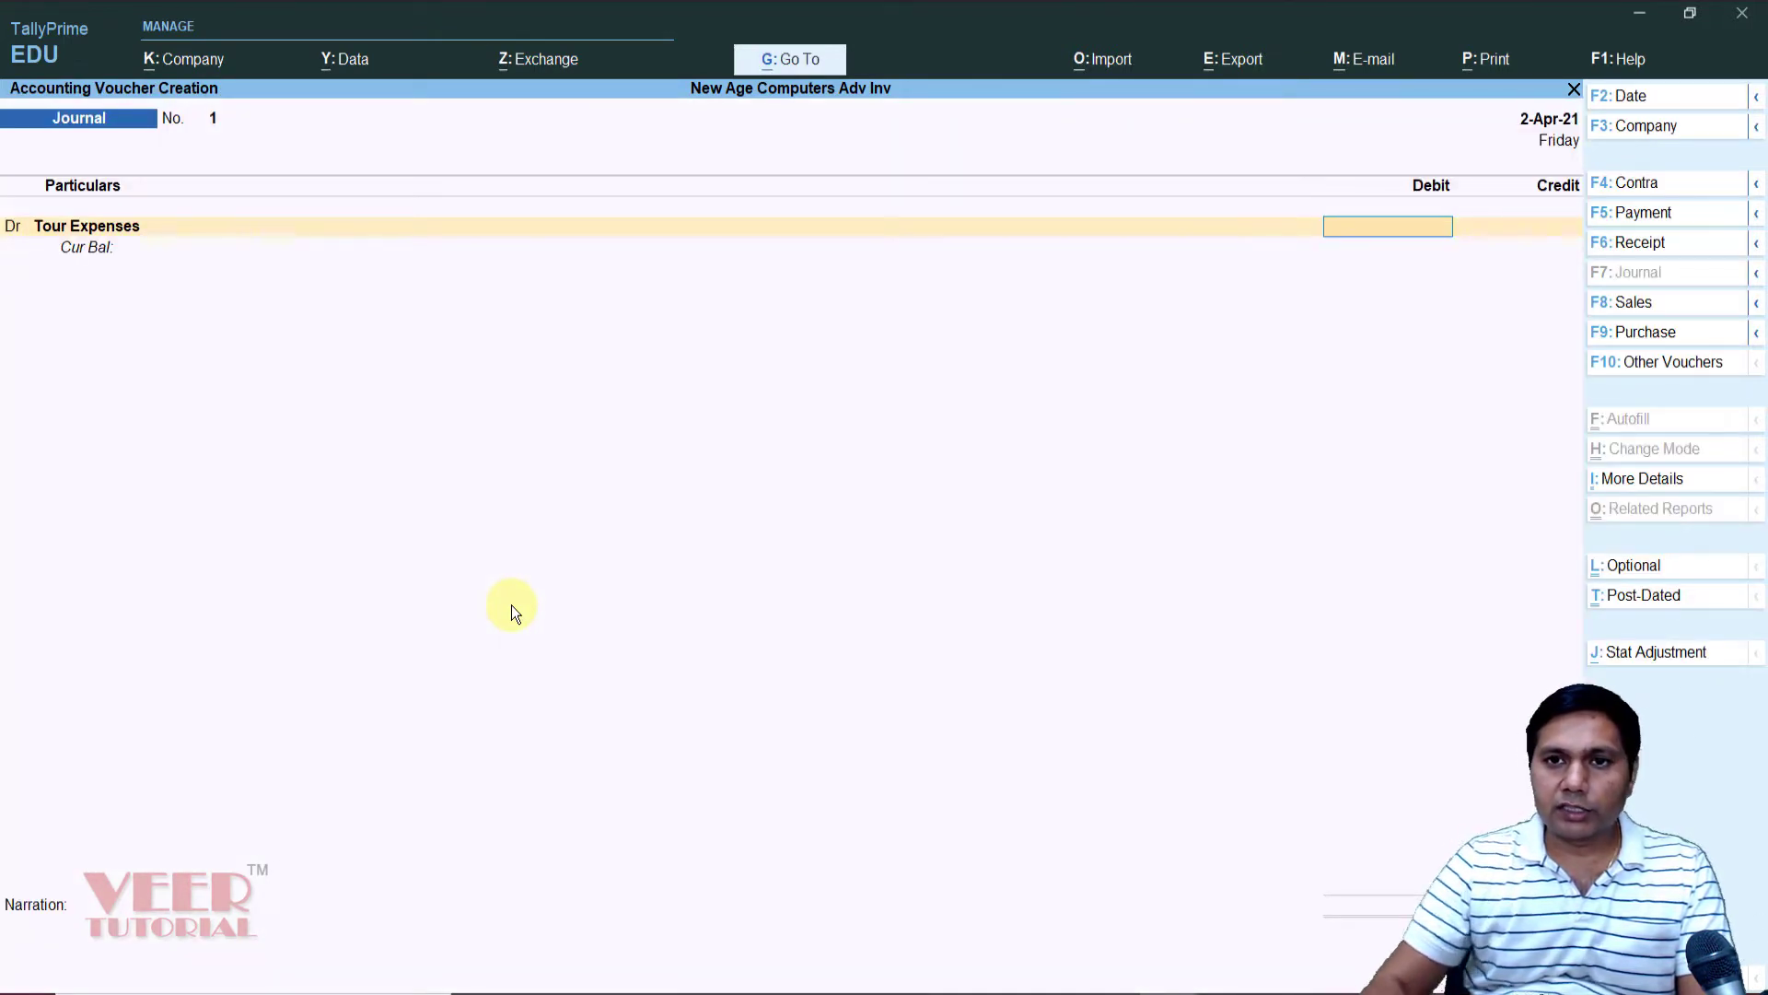
- Debit Tour Expenses with 2500 and set the journal voucher date to 1-May-21
{"action": "type", "text": "2500"}
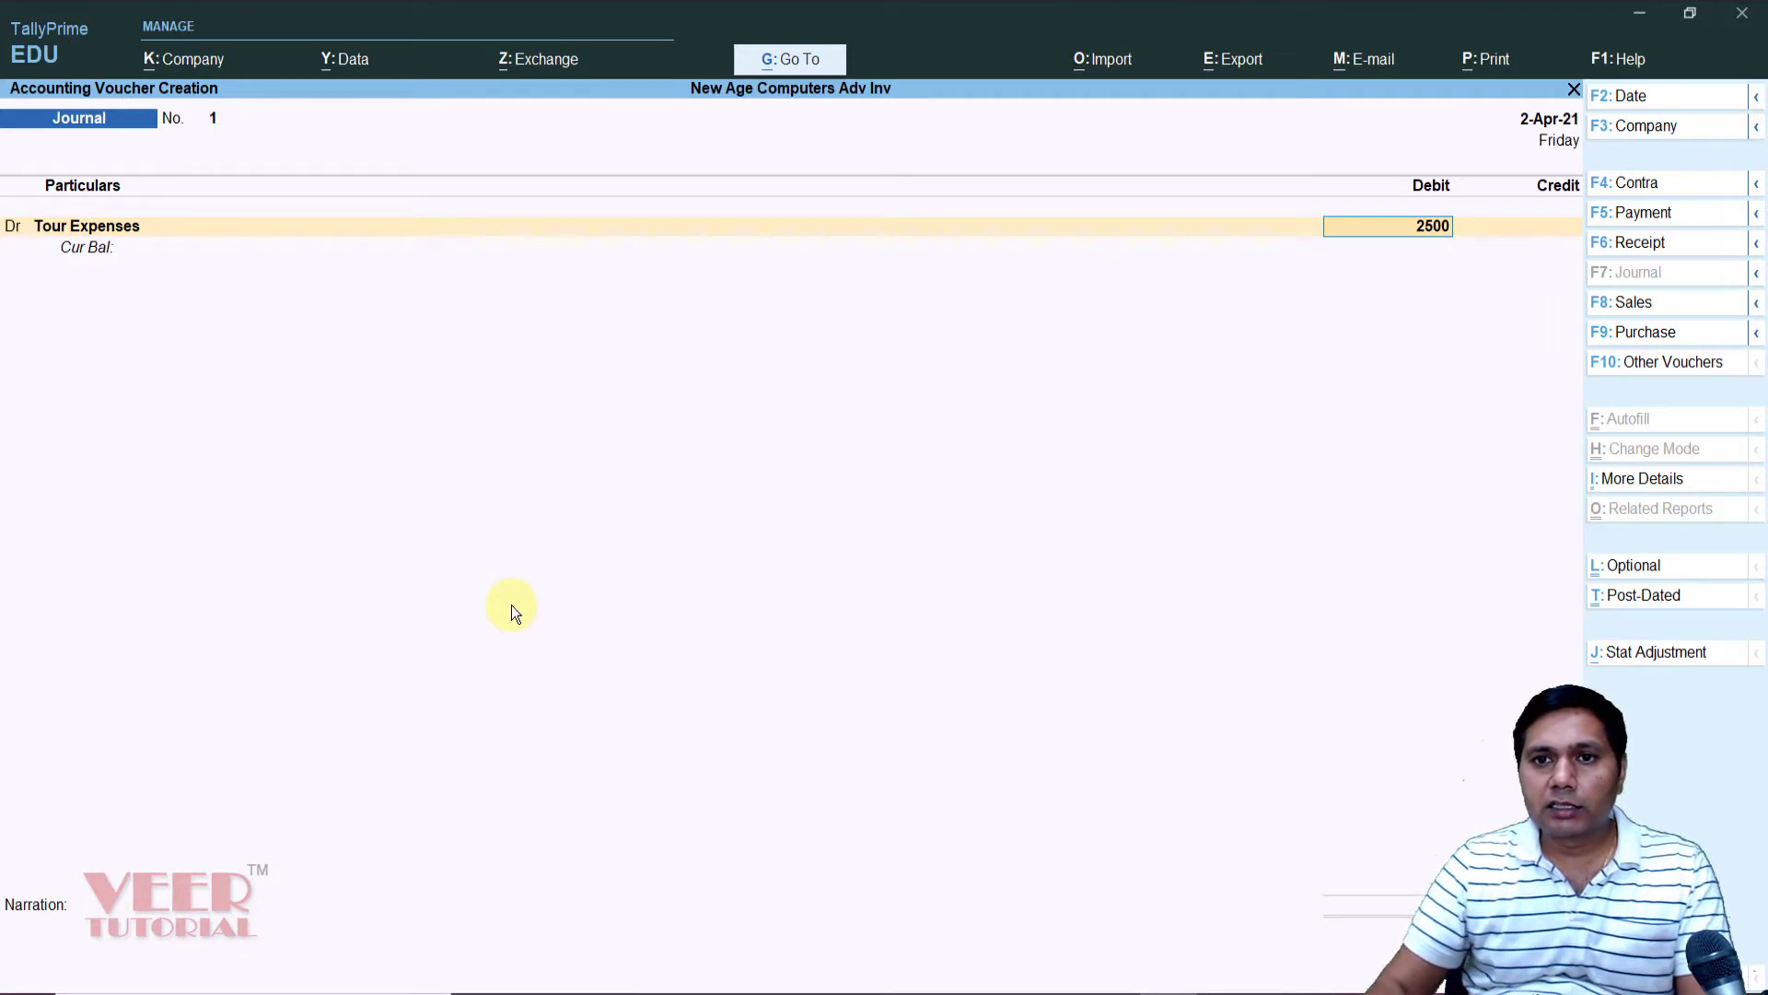
{"action": "key", "text": "F2"}
{"action": "type", "text": "1.5"}
{"action": "key", "text": "Return"}
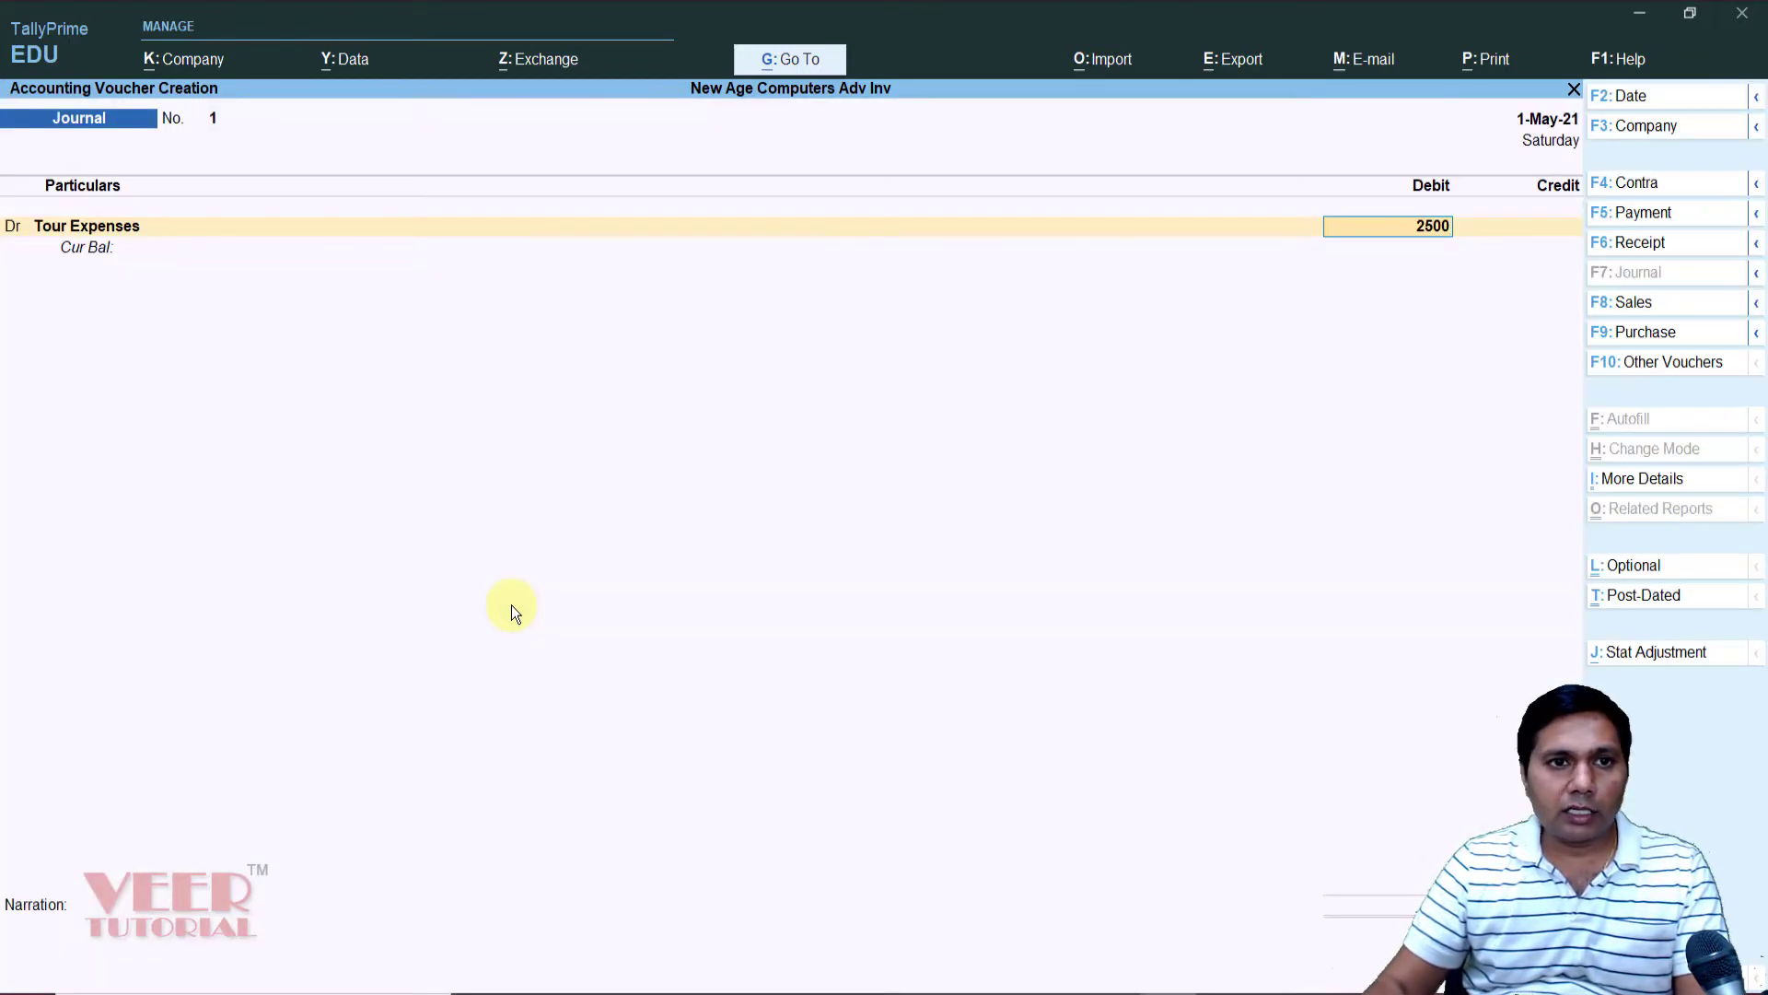
{"action": "key", "text": "Return"}
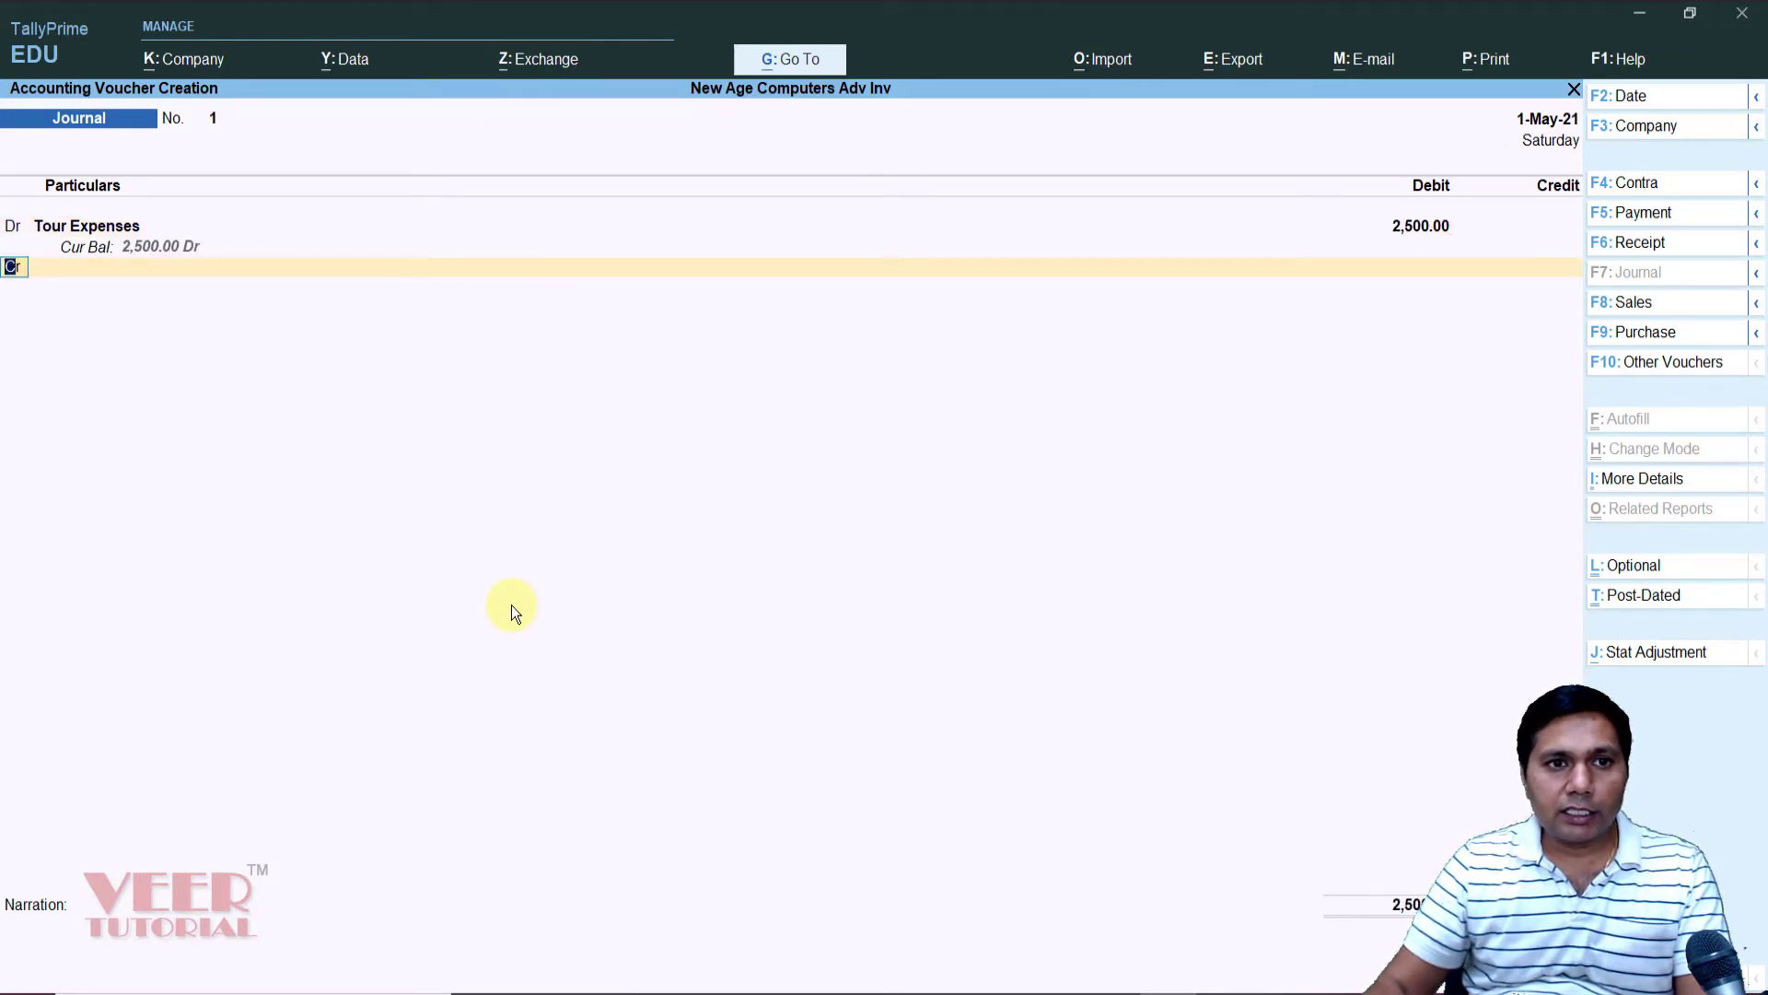
- Credit Employee No 1 with 2,500 in the journal voucher
{"action": "key", "text": "Return"}
{"action": "type", "text": "Emplo"}
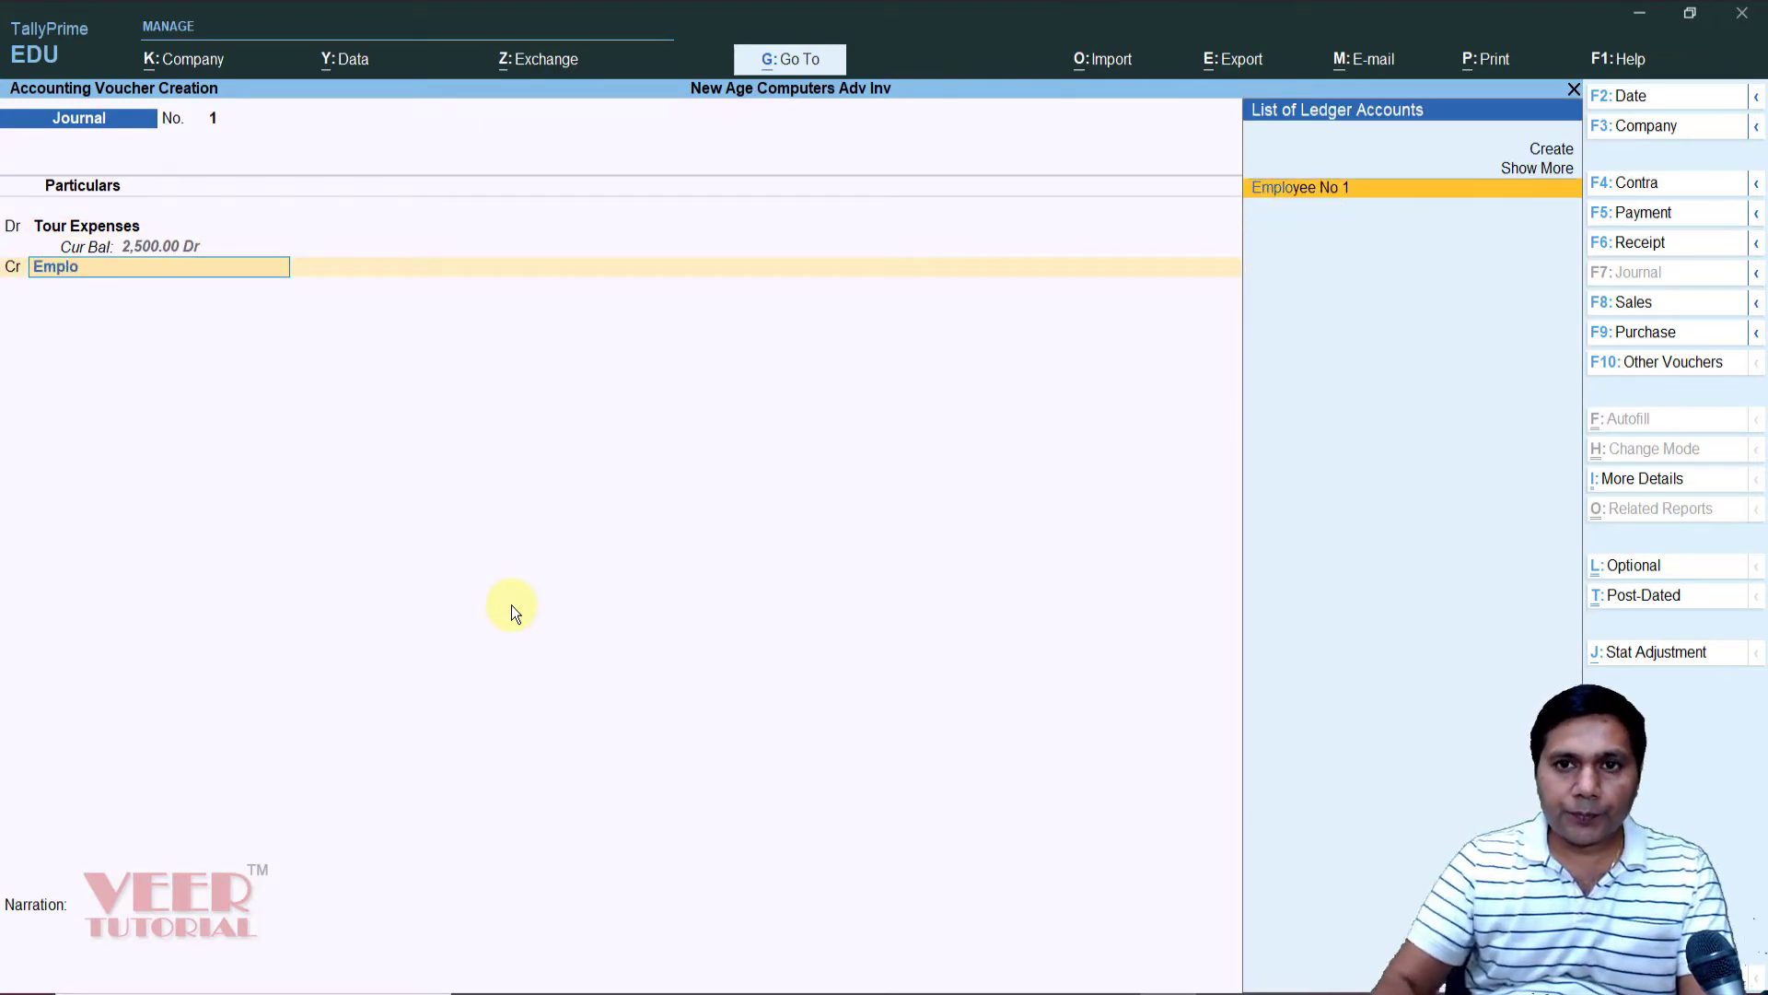
{"action": "key", "text": "Return"}
{"action": "key", "text": "Return"}
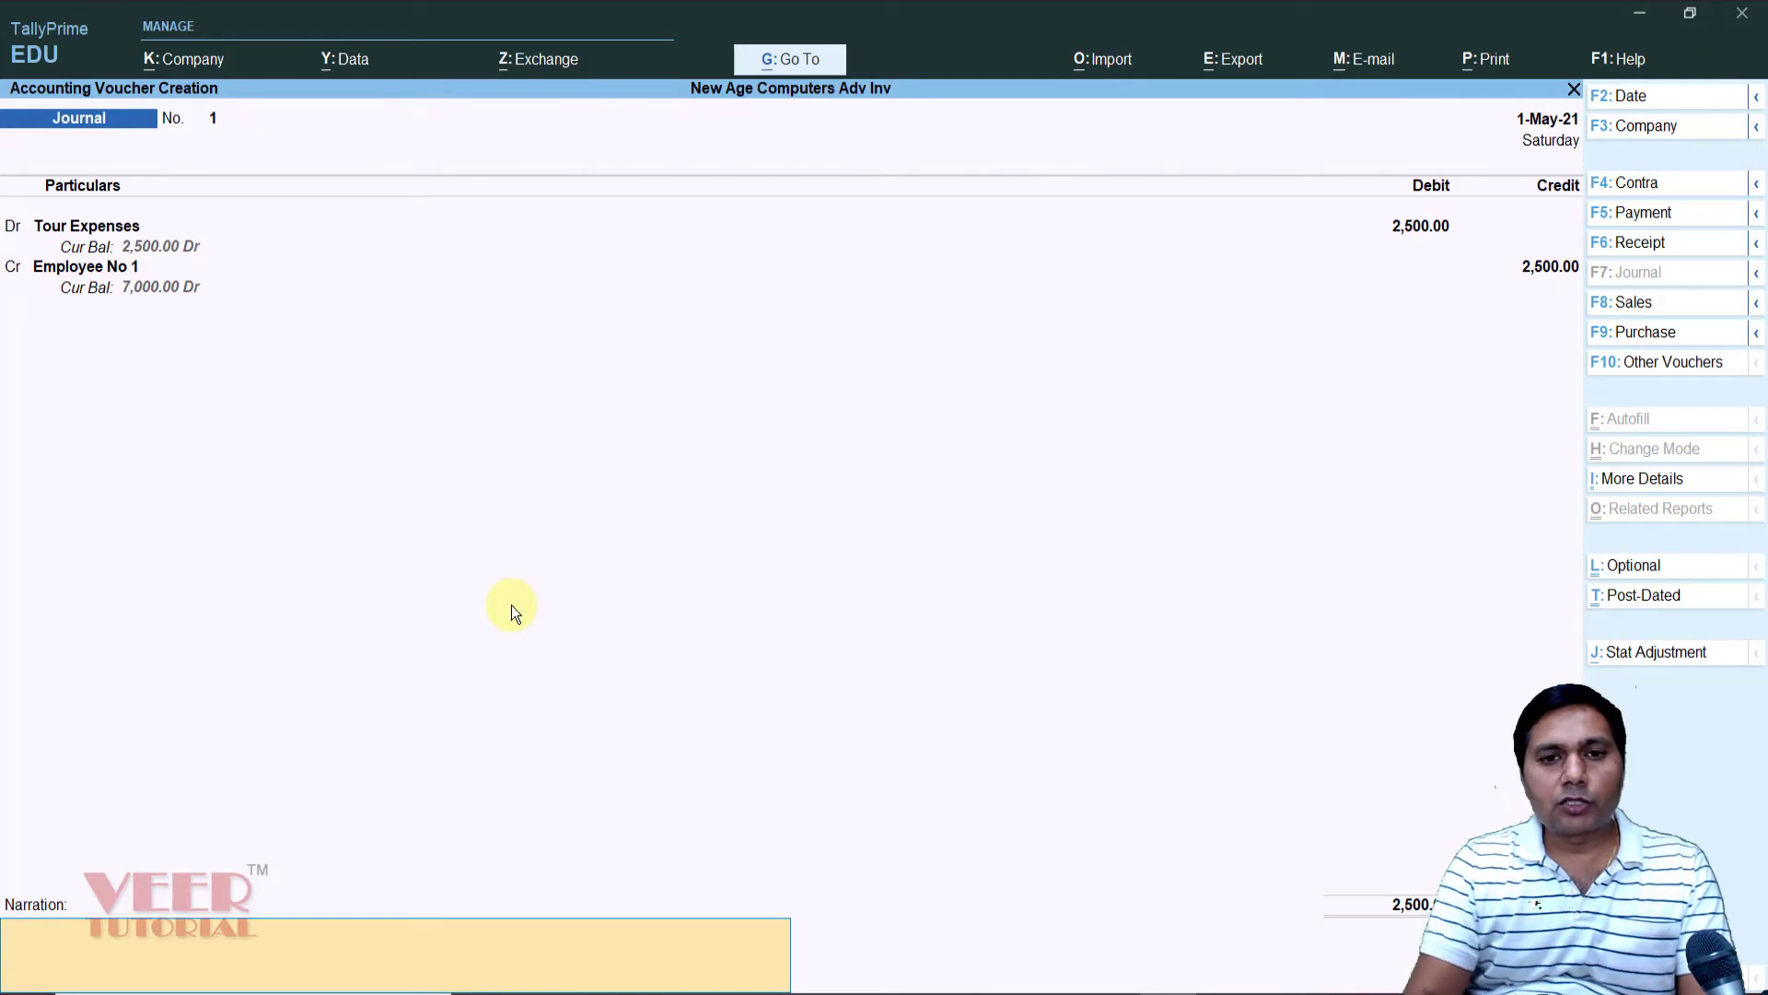
- Add the narration "tour expenses submitted by employee" and save the journal voucher
{"action": "type", "text": "tour e"}
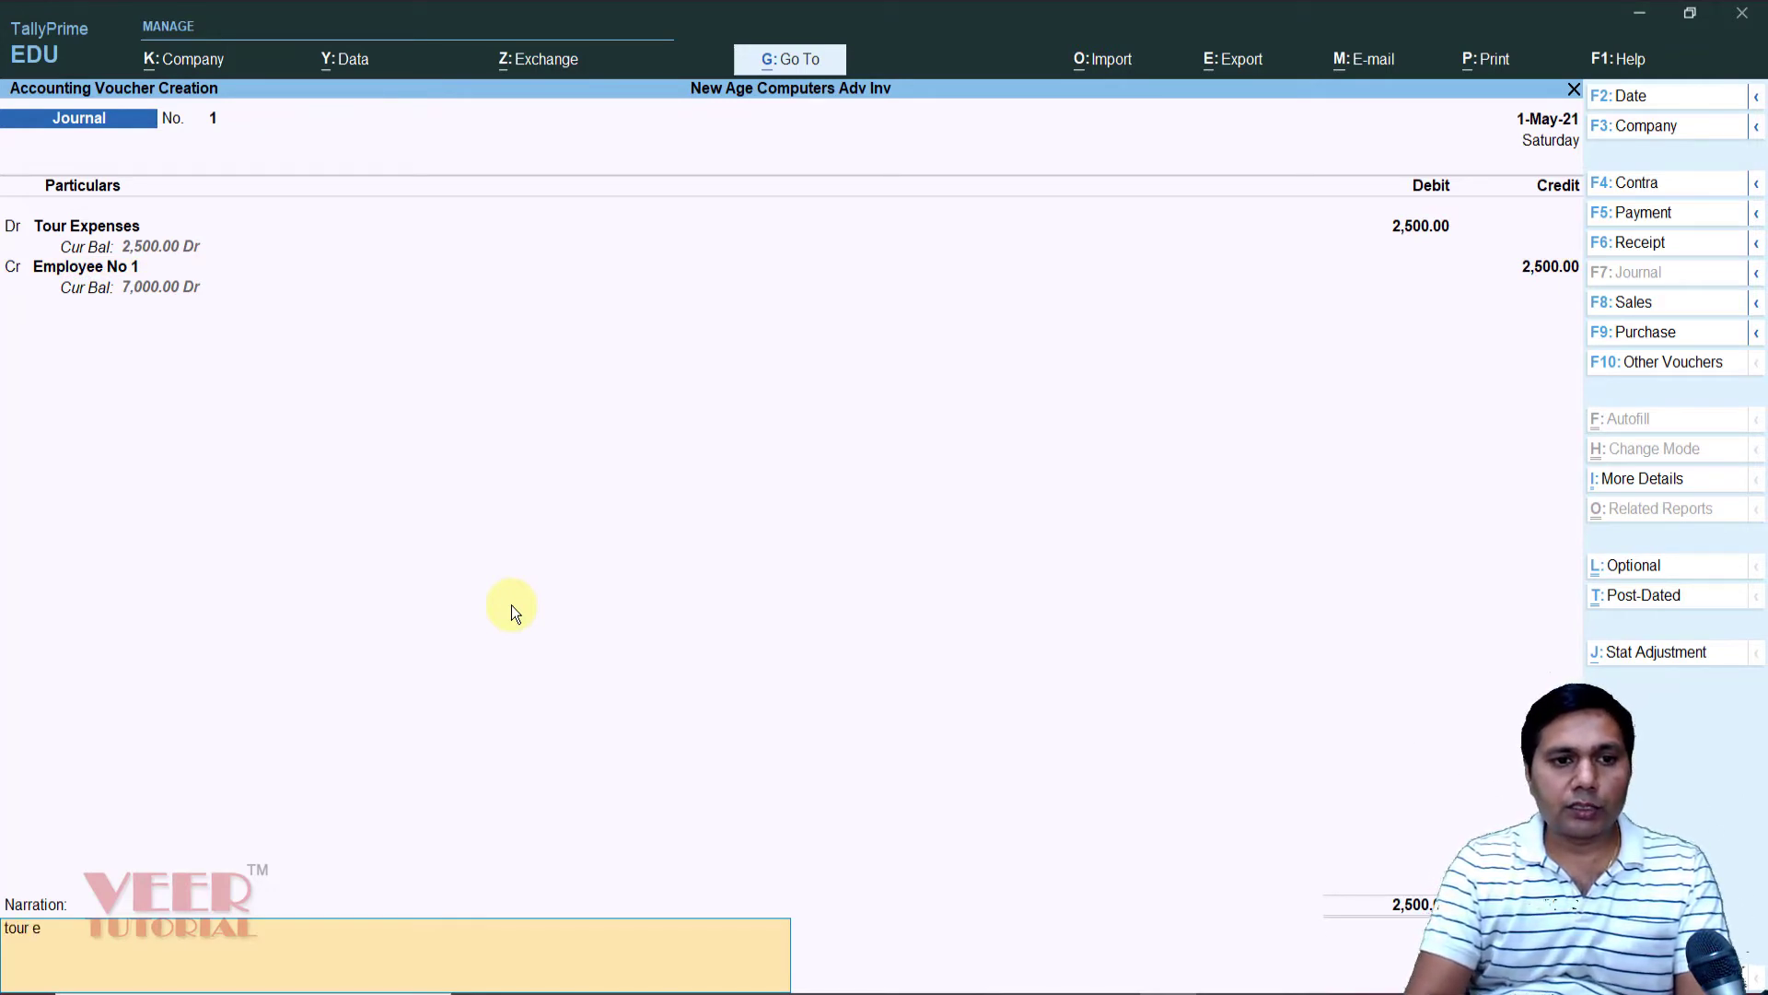
{"action": "type", "text": "xpenses submitted by emplo"}
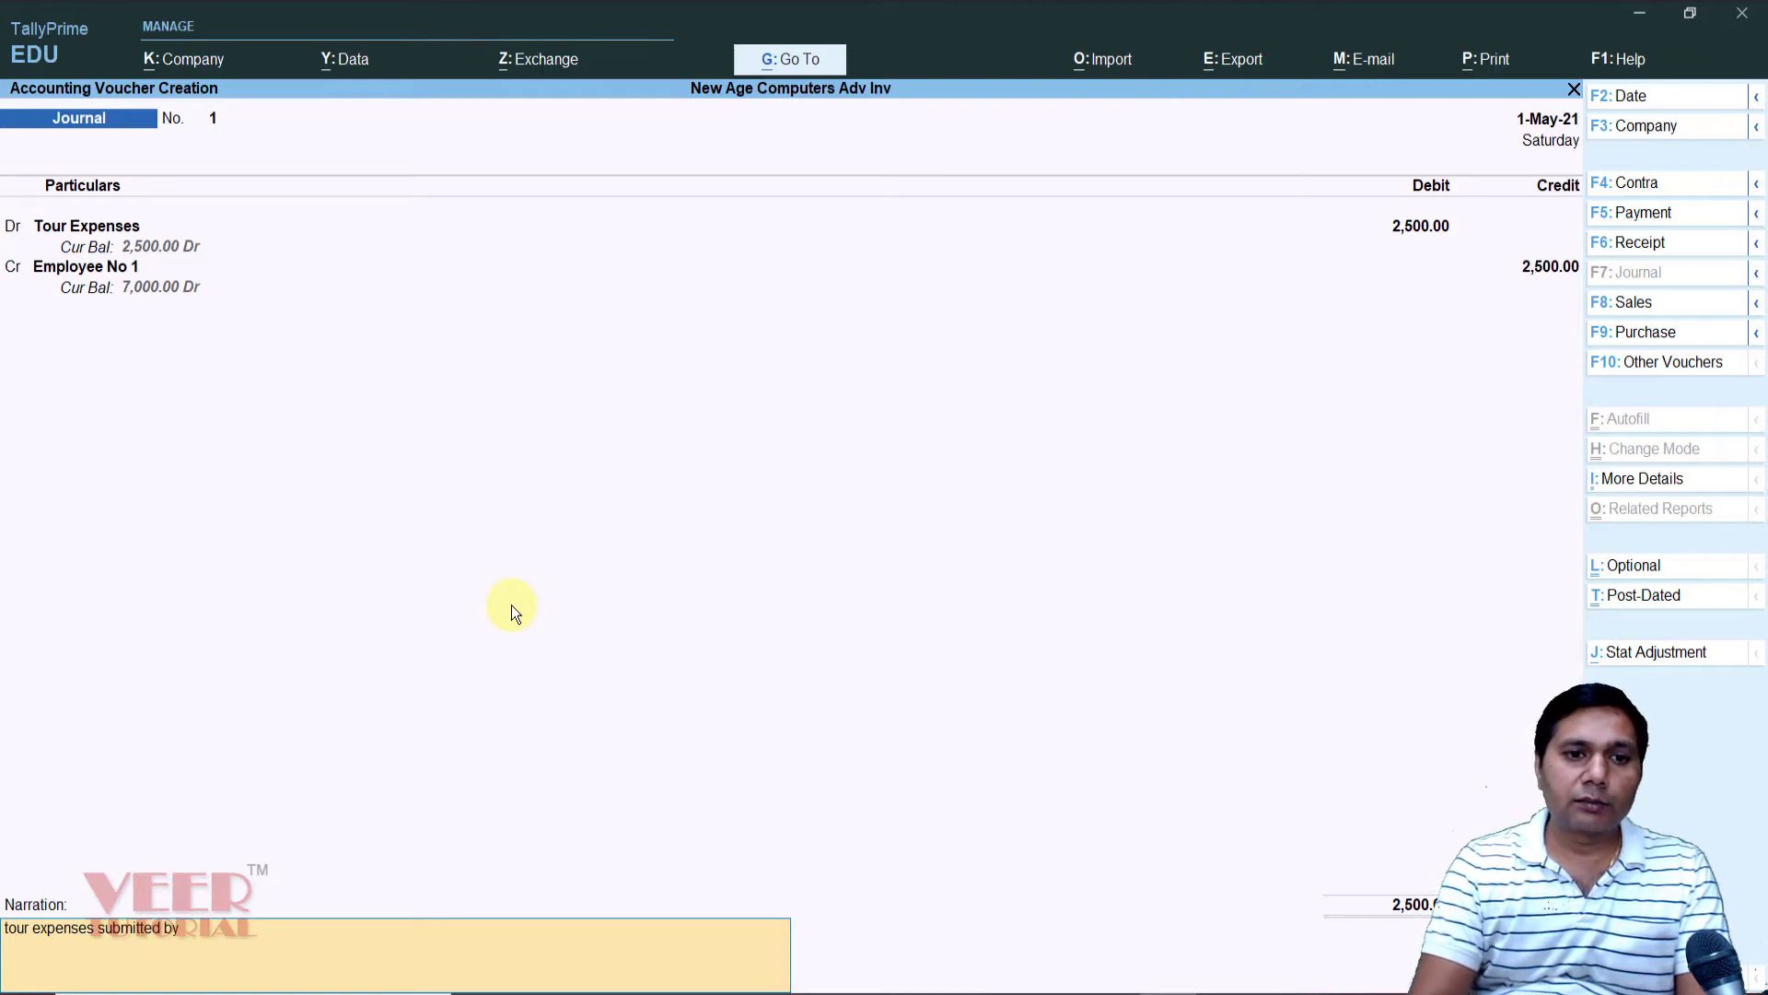
{"action": "key", "text": "BackSpace"}
{"action": "key", "text": "BackSpace"}
{"action": "key", "text": "BackSpace"}
{"action": "key", "text": "BackSpace"}
{"action": "key", "text": "BackSpace"}
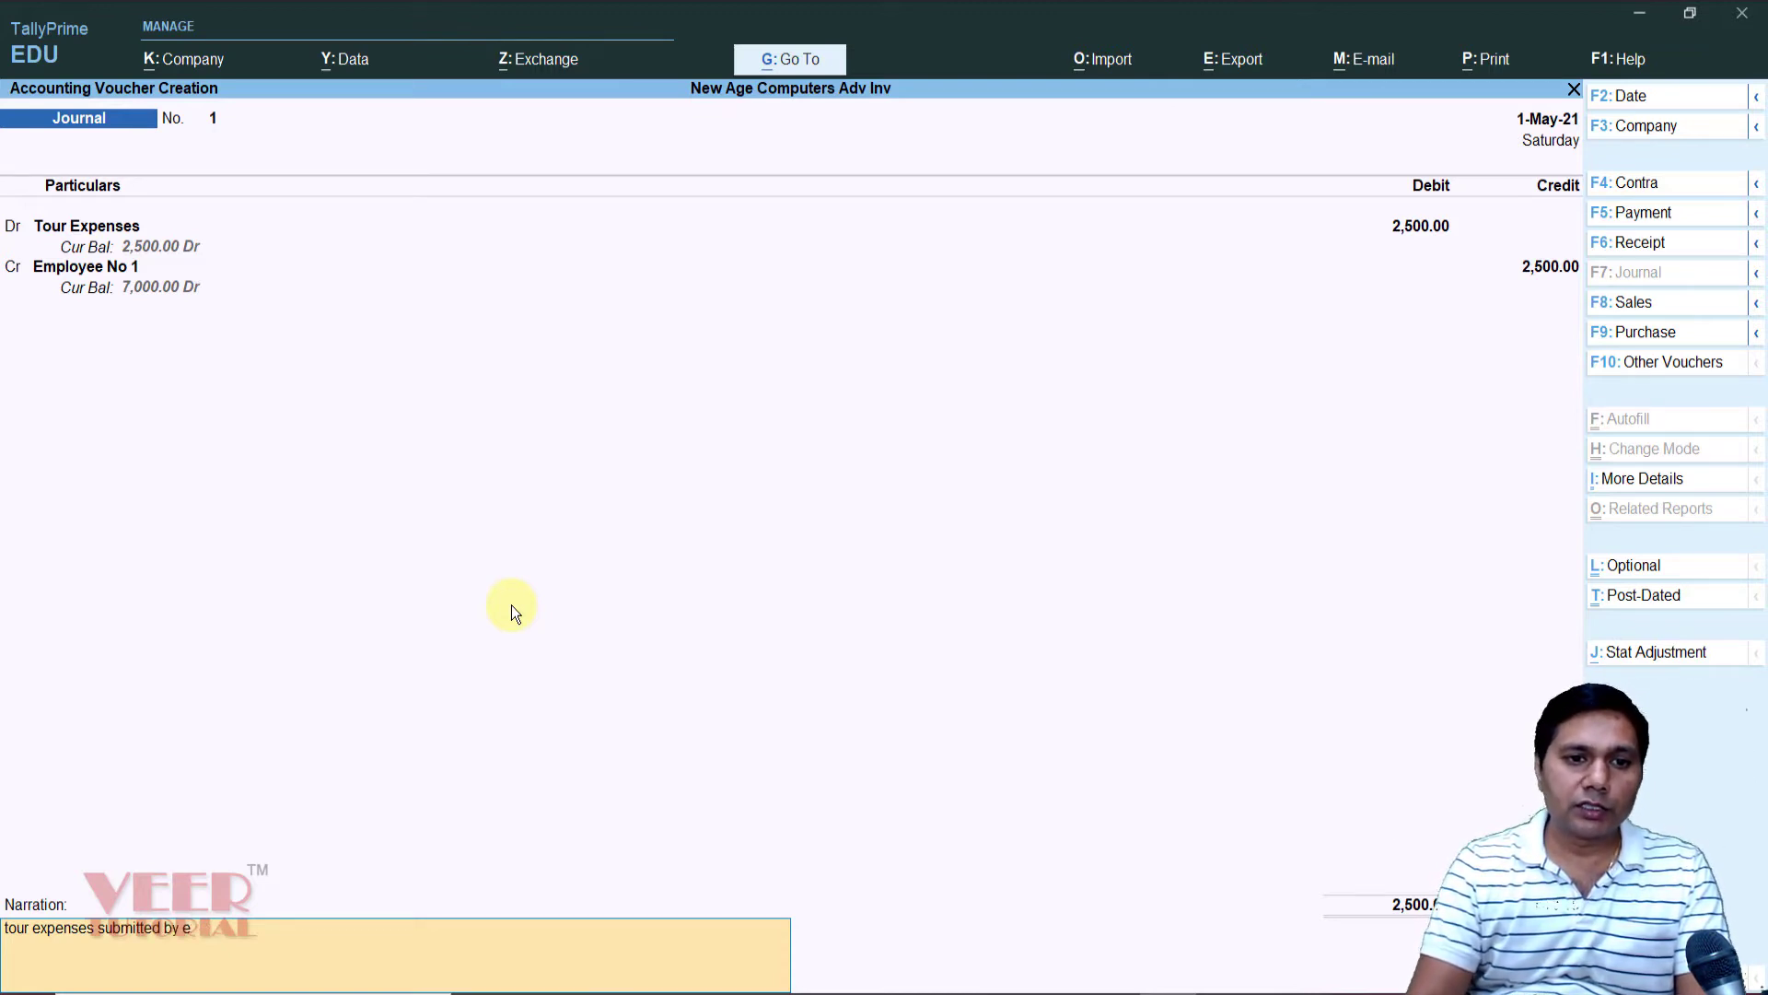
{"action": "type", "text": "eml"}
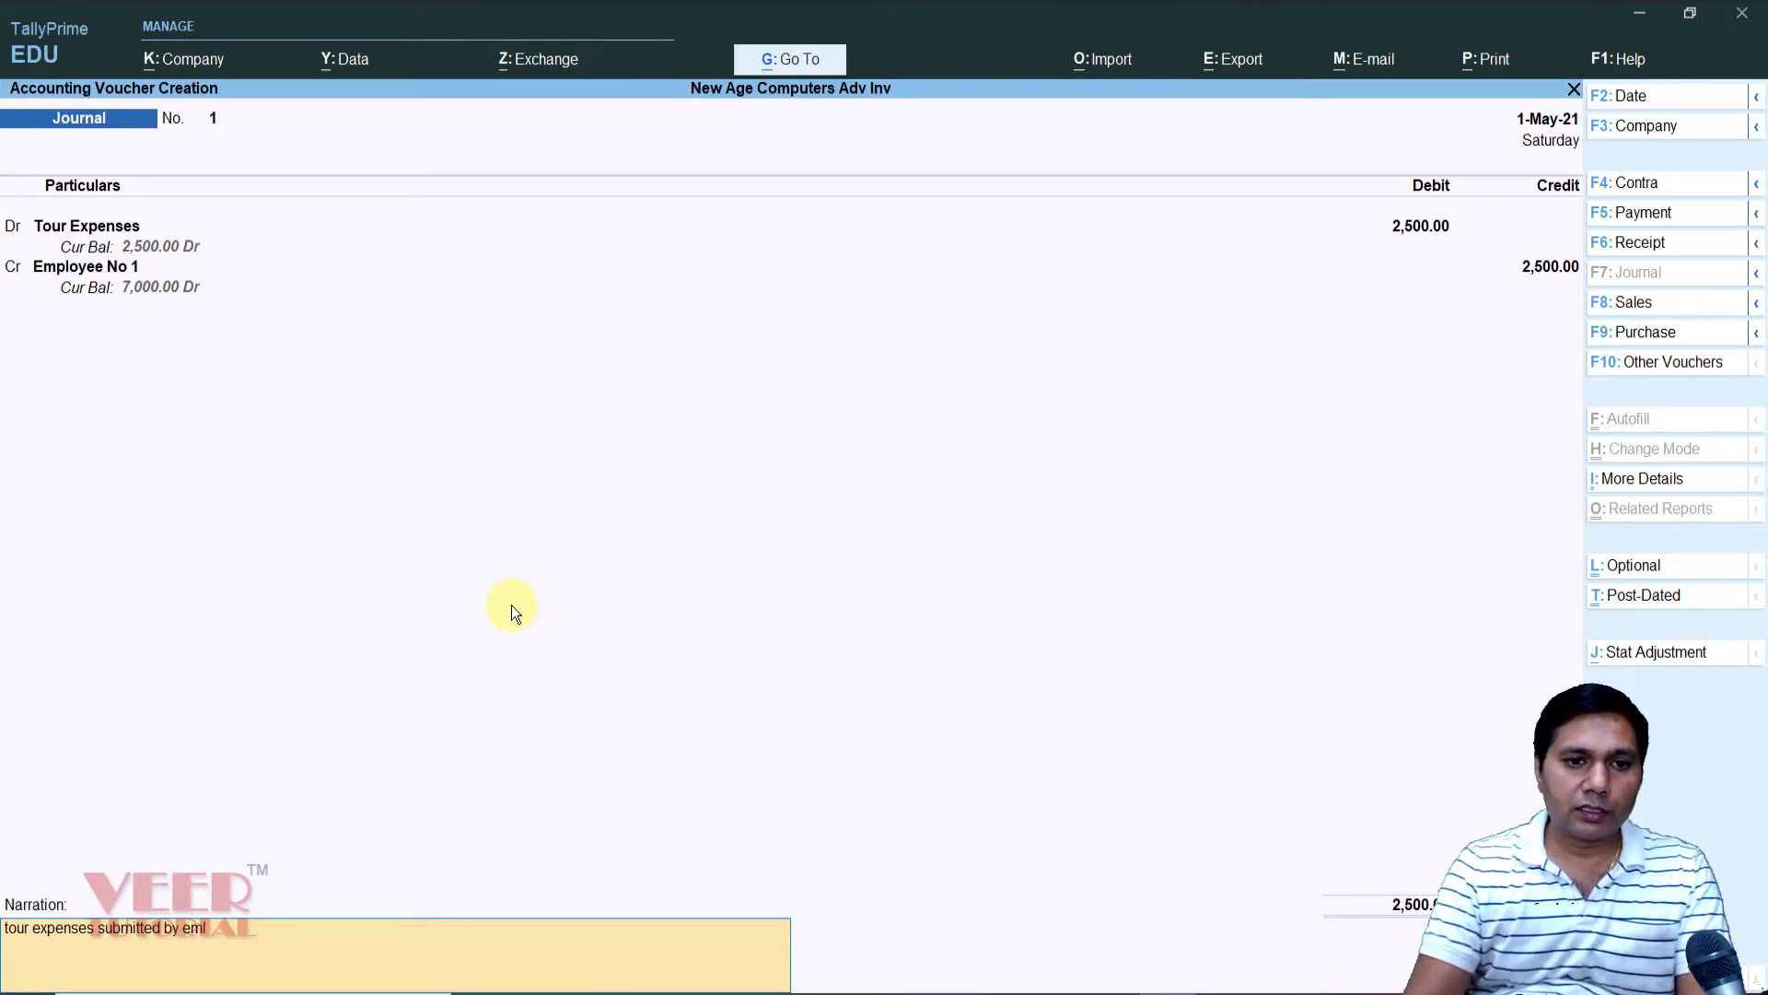
{"action": "key", "text": "BackSpace"}
{"action": "key", "text": "BackSpace"}
{"action": "type", "text": "employee"}
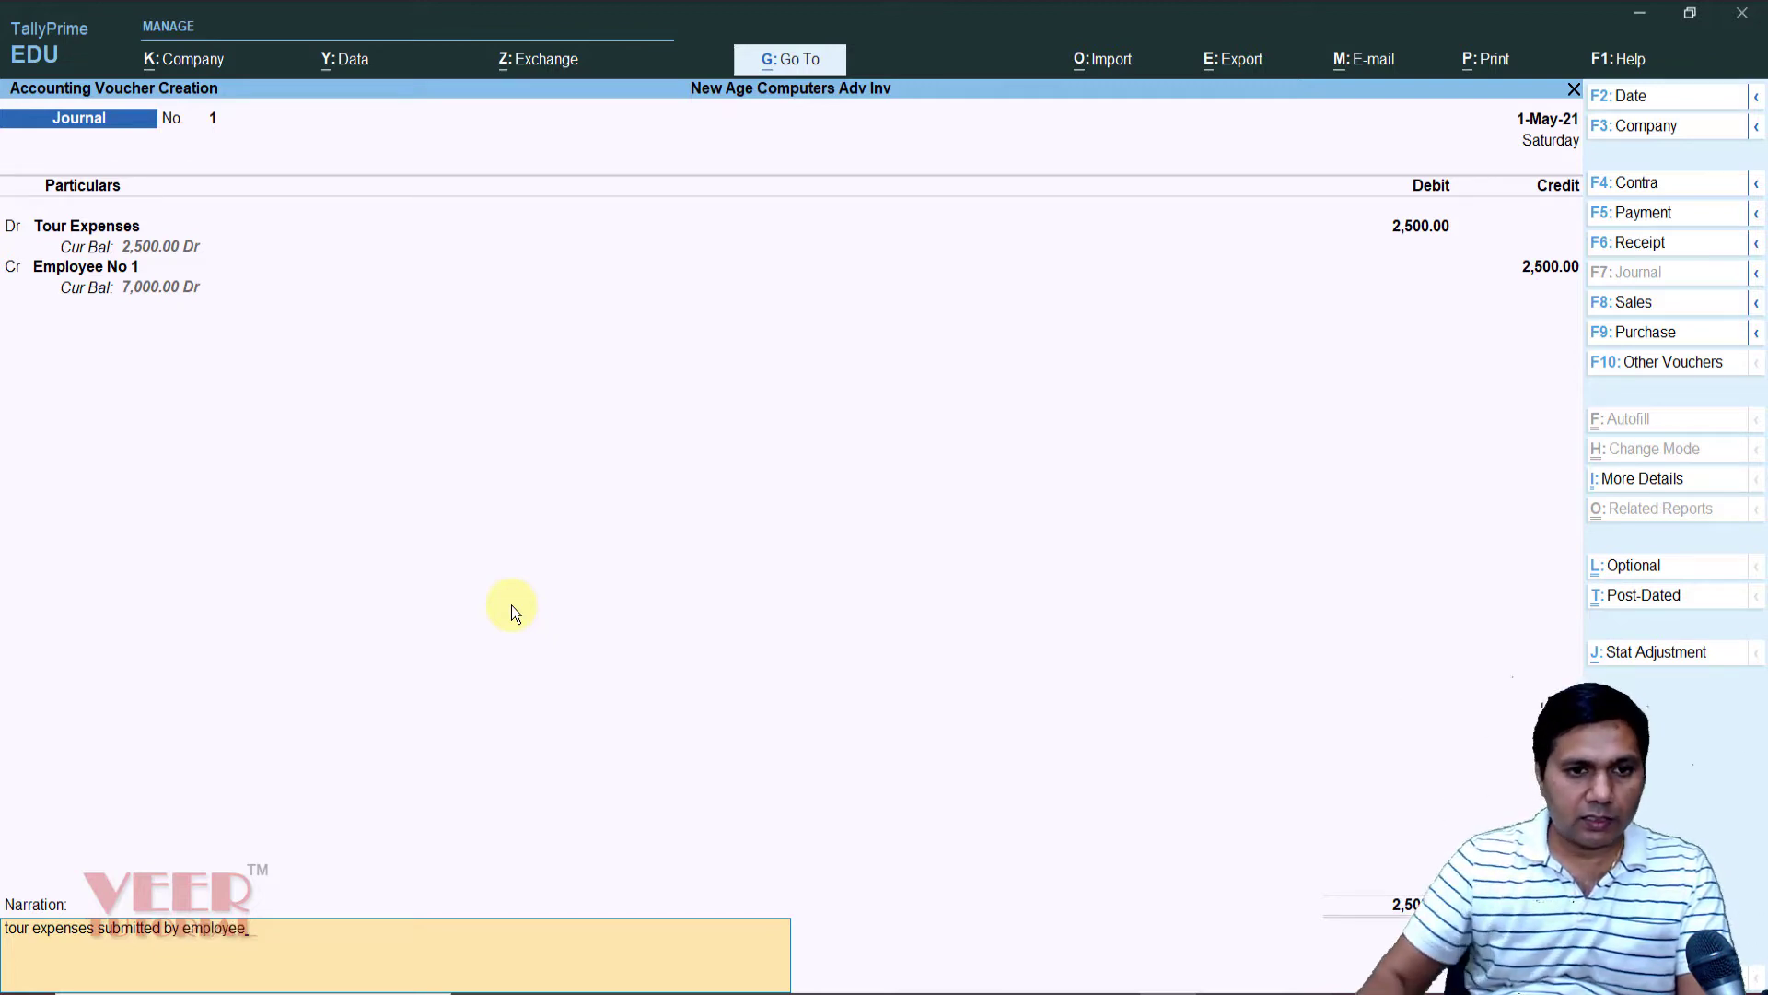
{"action": "key", "text": "Return"}
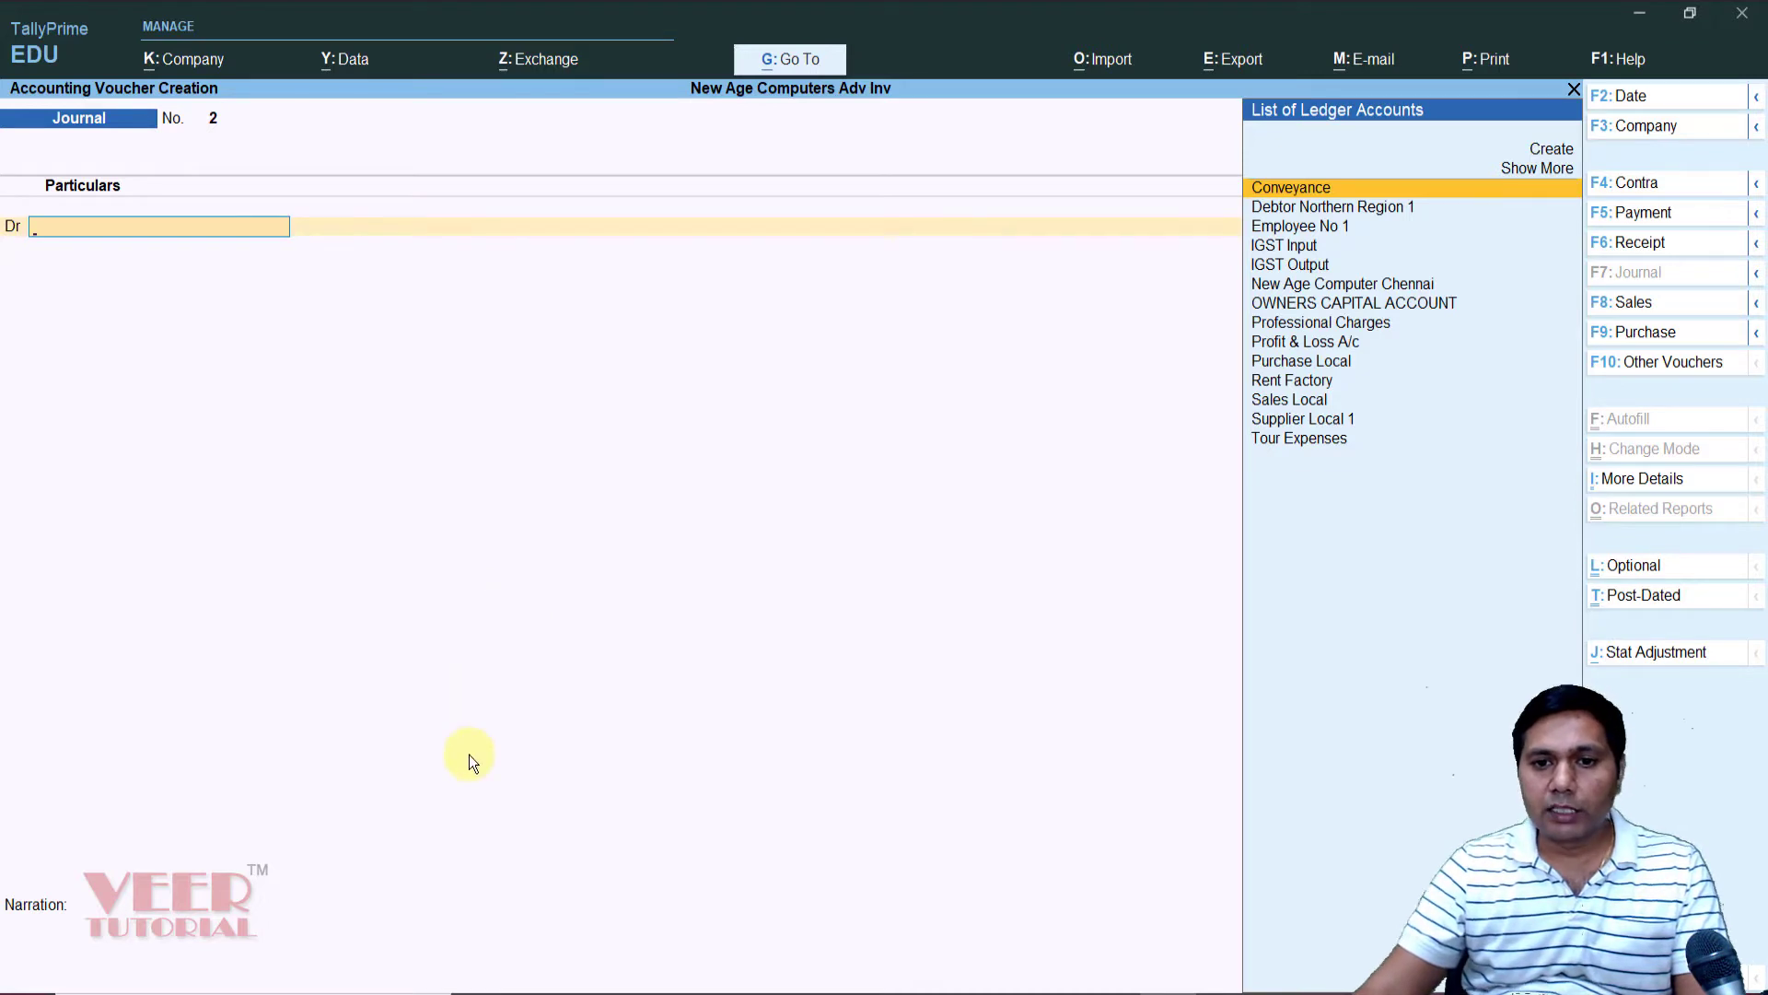
- Switch to the PowerPoint slide show, read the rent adjustment transaction on the Journal Voucher slide, and return to TallyPrime
{"action": "mouse_move", "coordinate": [1110, 978]}
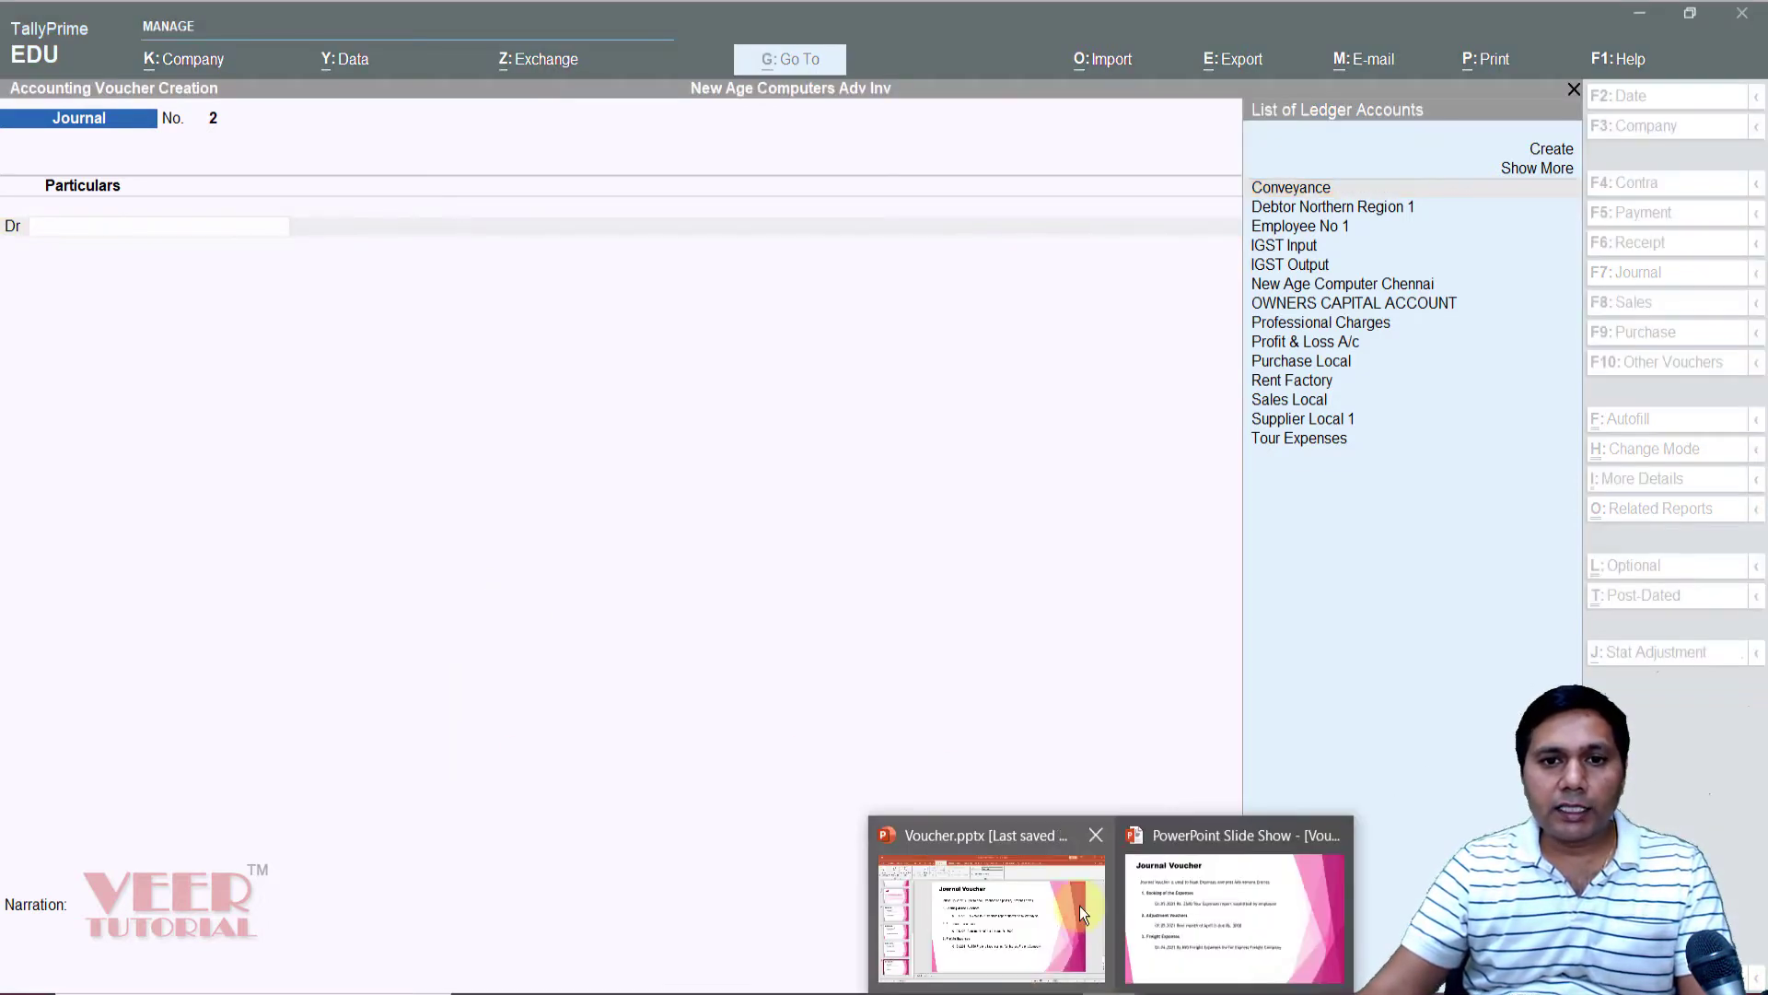
{"action": "left_click", "coordinate": [1202, 889]}
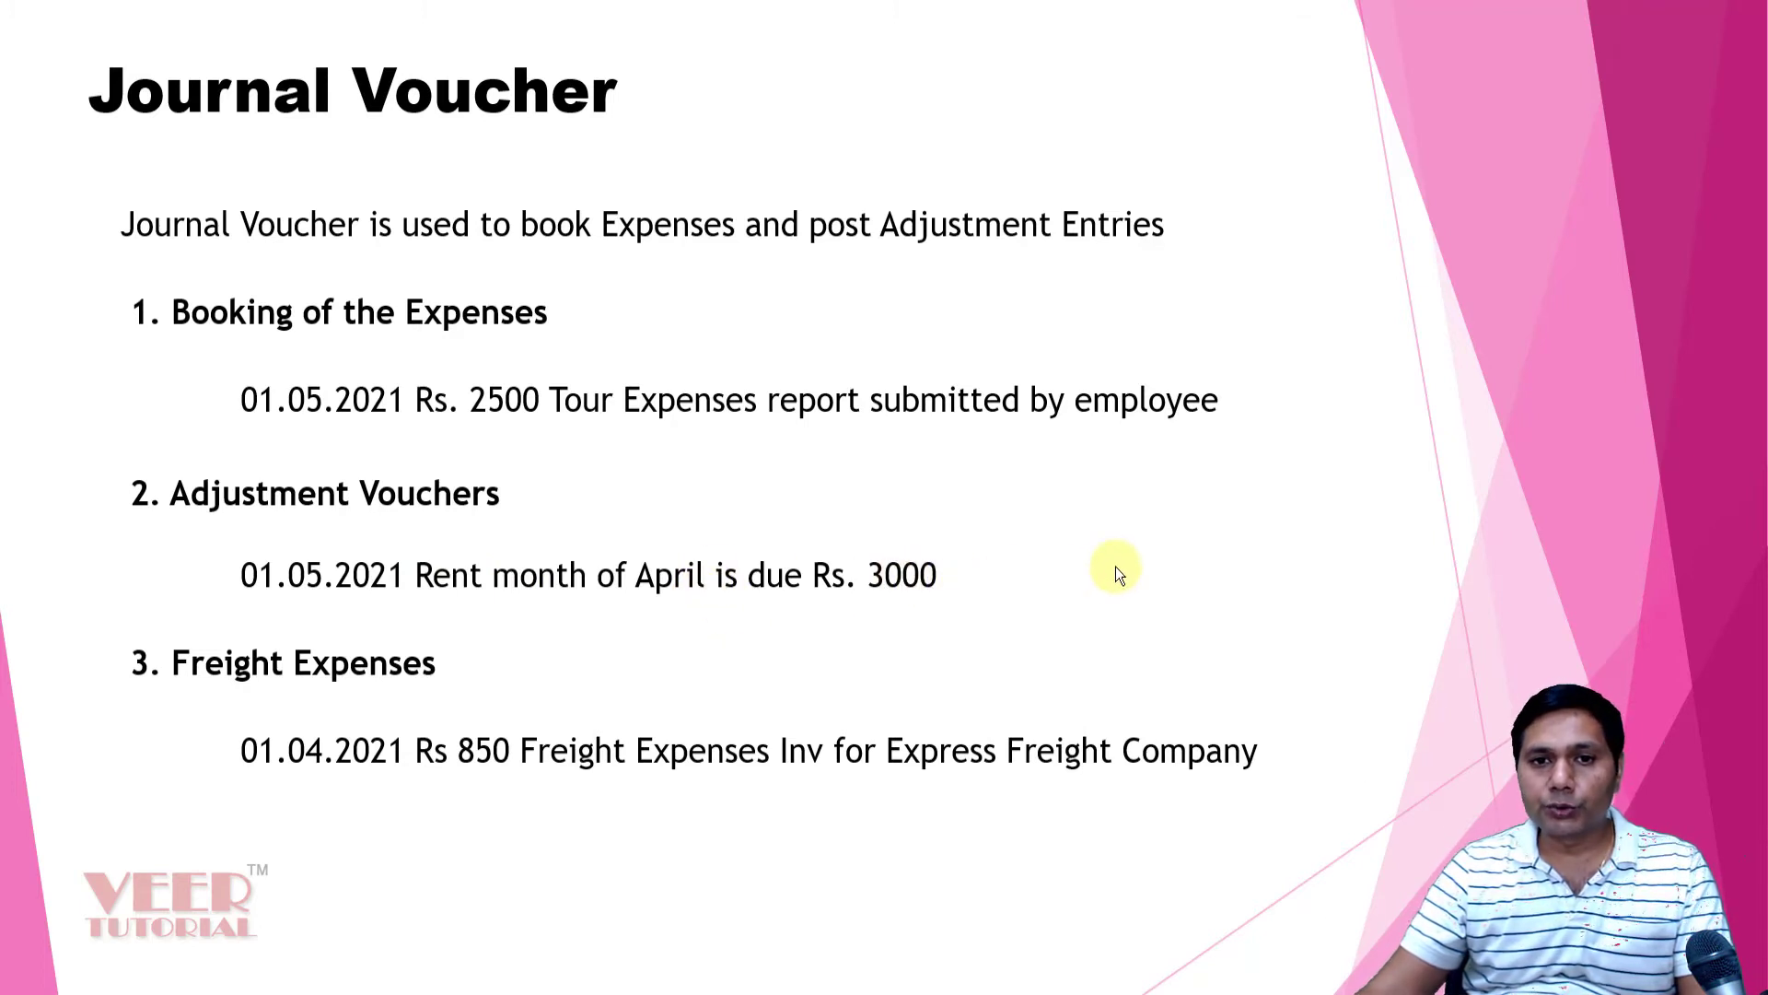
{"action": "key", "text": "alt+Tab"}
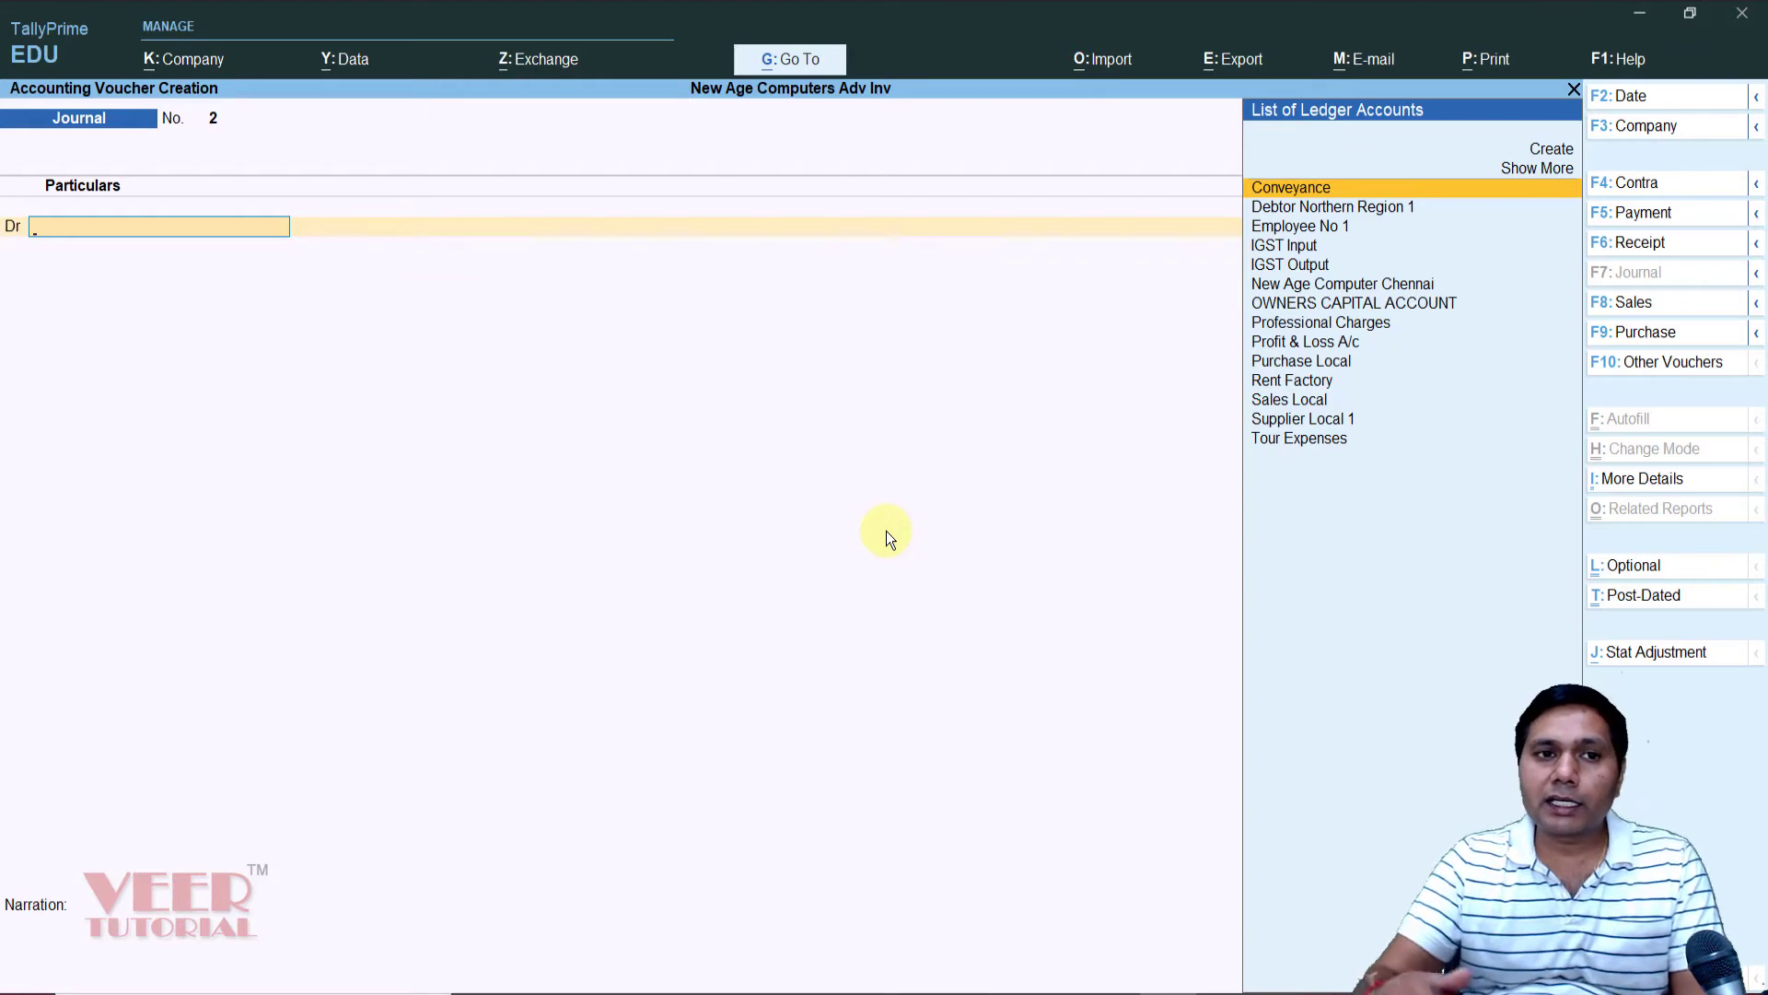
{"action": "type", "text": "Re"}
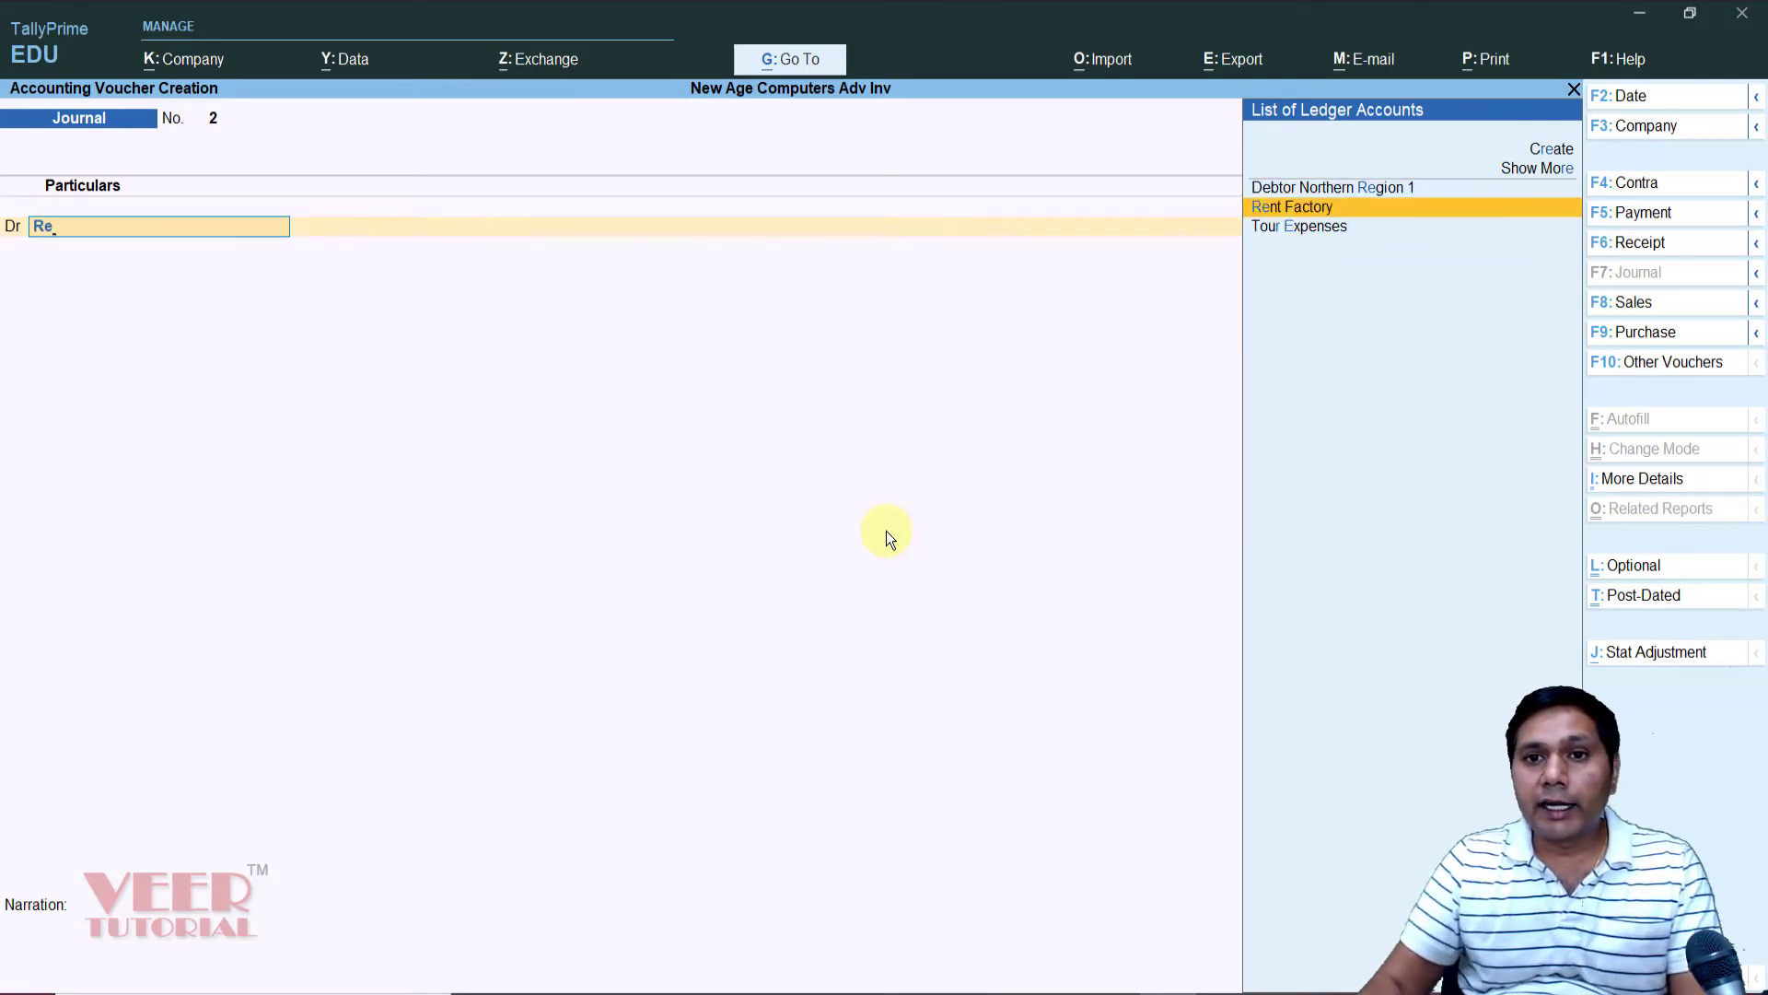
{"action": "key", "text": "Return"}
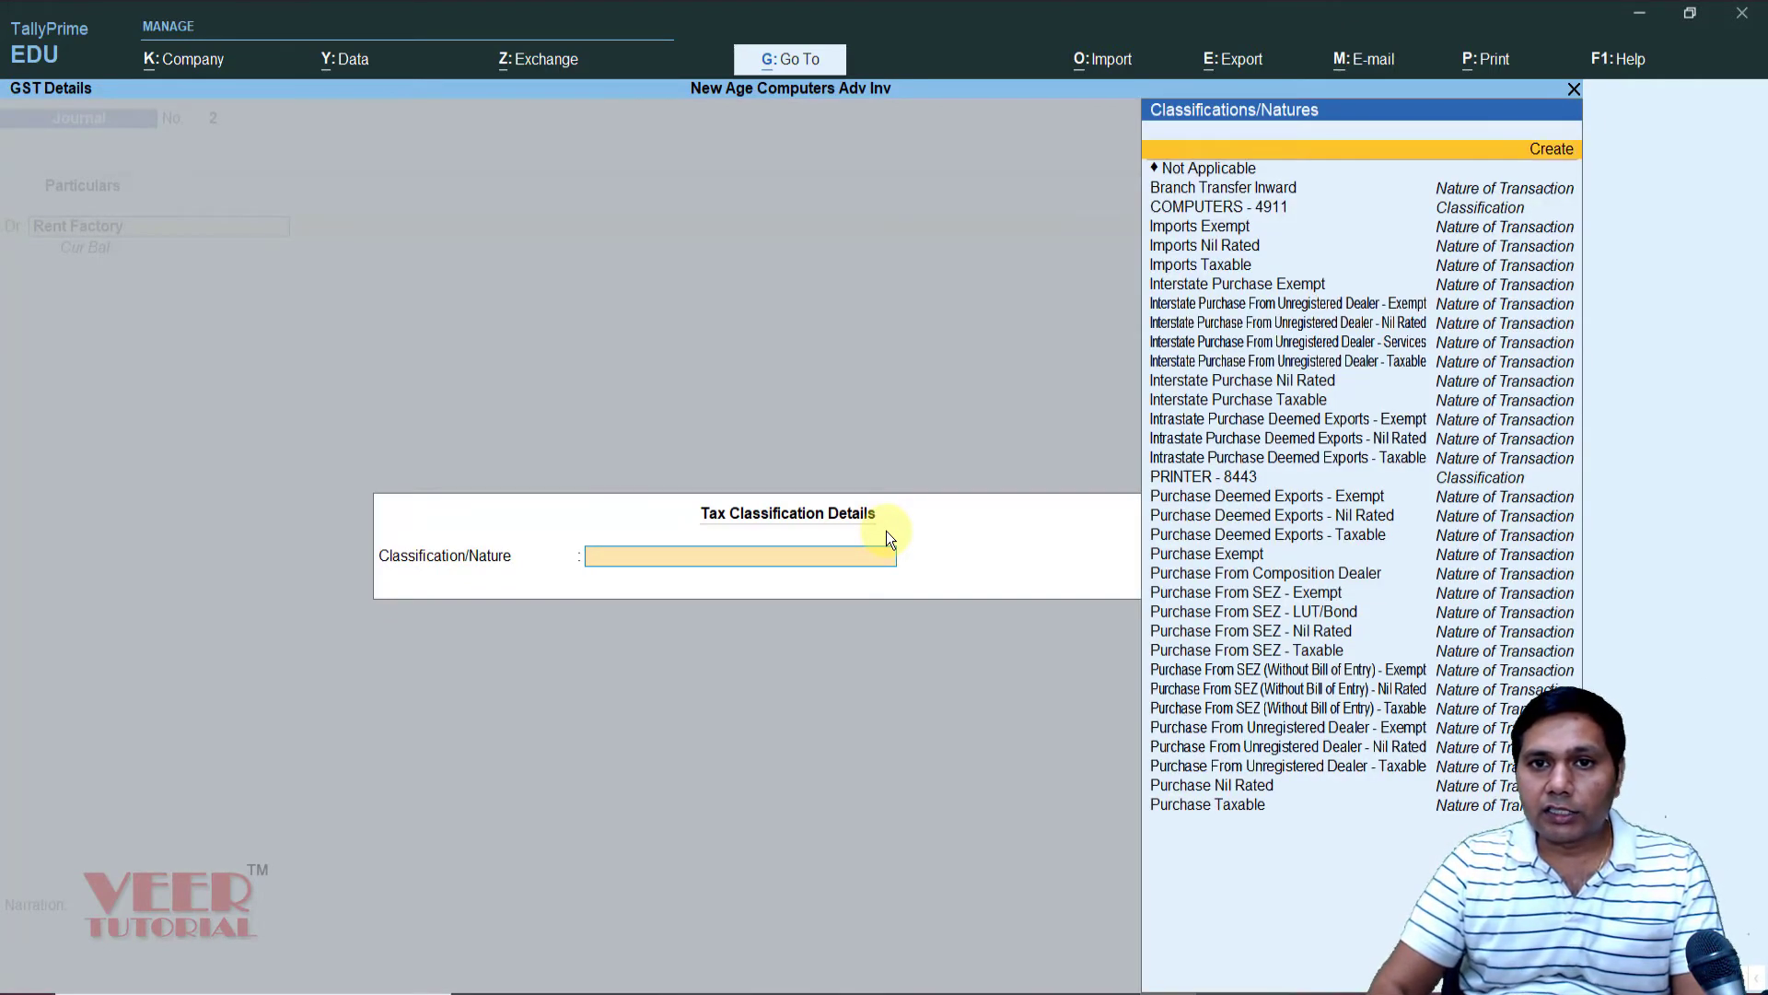
{"action": "key", "text": "Down"}
{"action": "key", "text": "Return"}
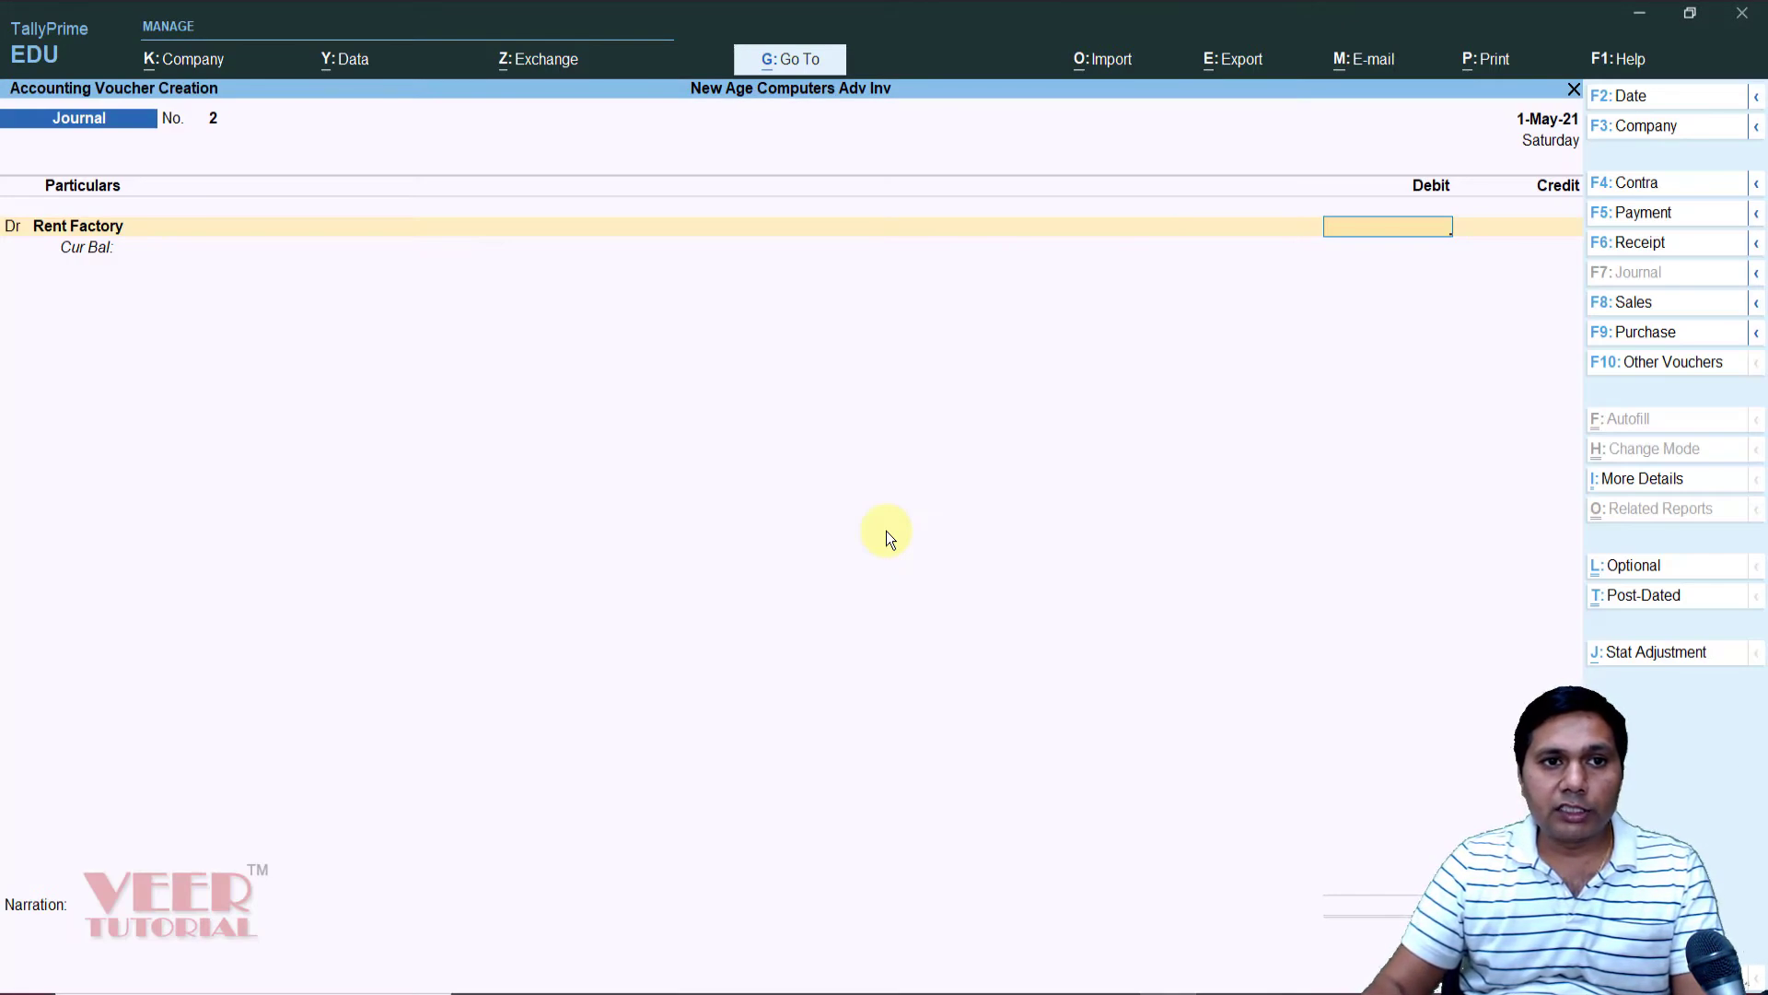
{"action": "key", "text": "BackSpace"}
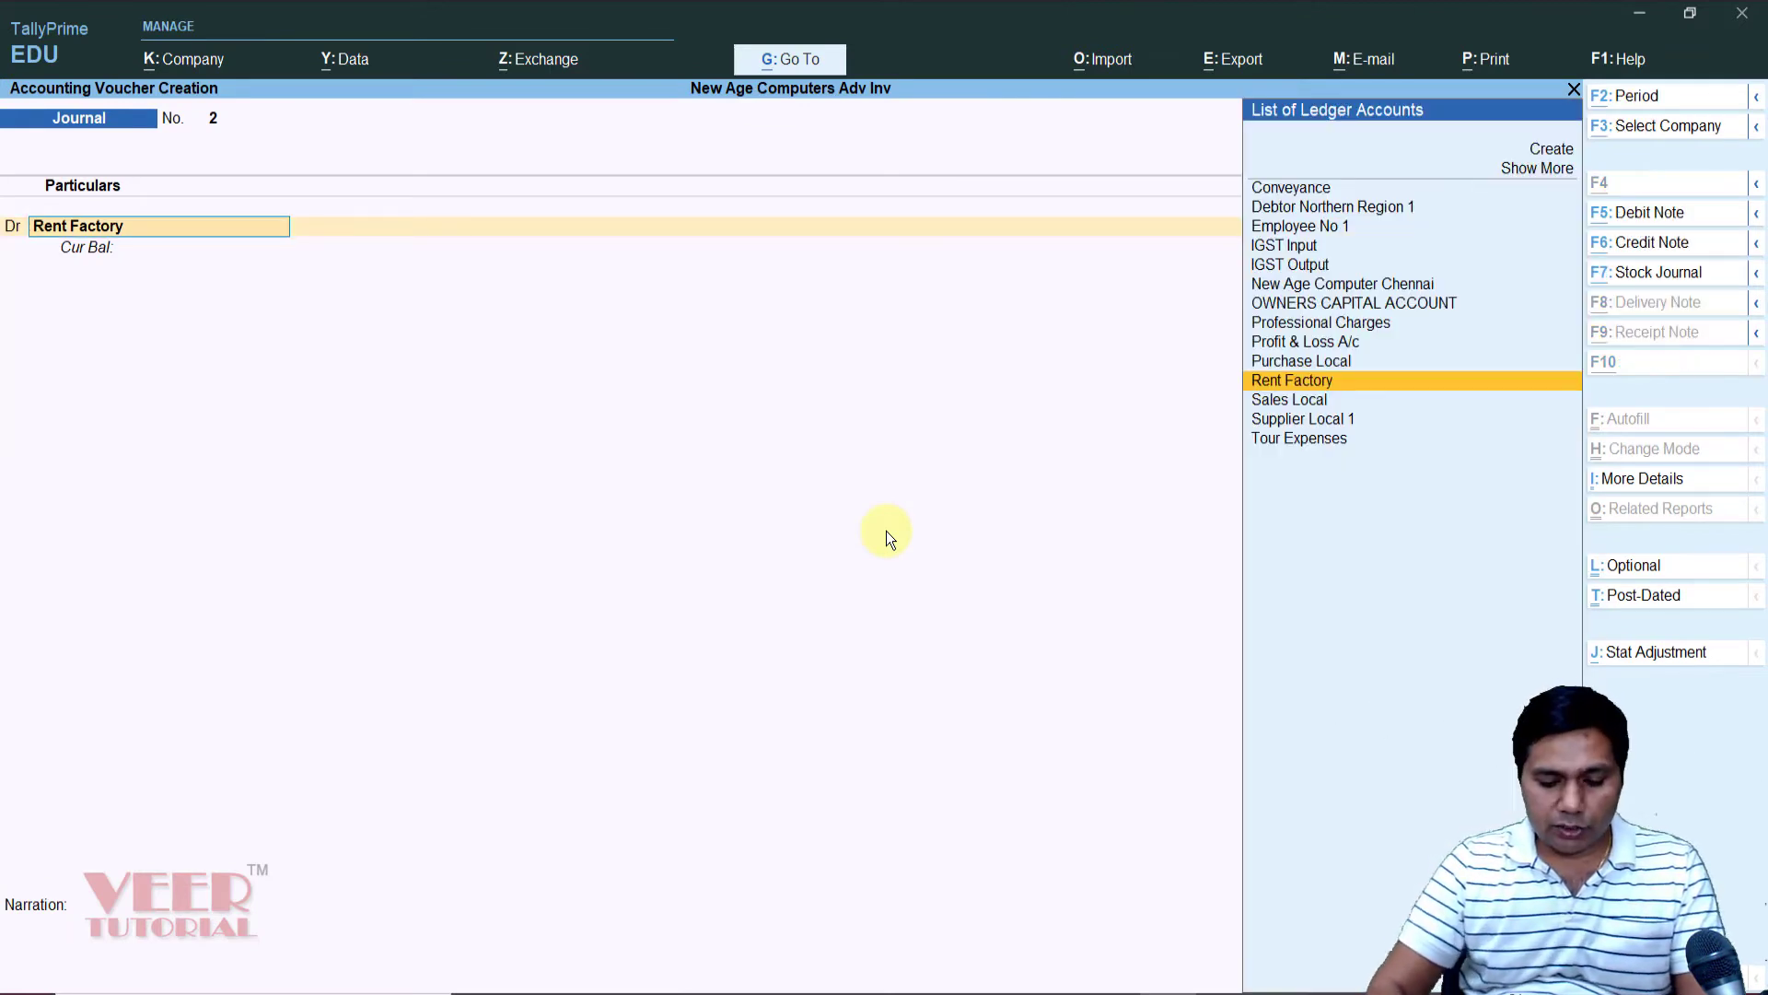
- Create a new ledger named Rent Expense Office under Indirect Expenses, with its ledger type Not Applicable
{"action": "key", "text": "alt+c"}
{"action": "type", "text": "Rent expense Office"}
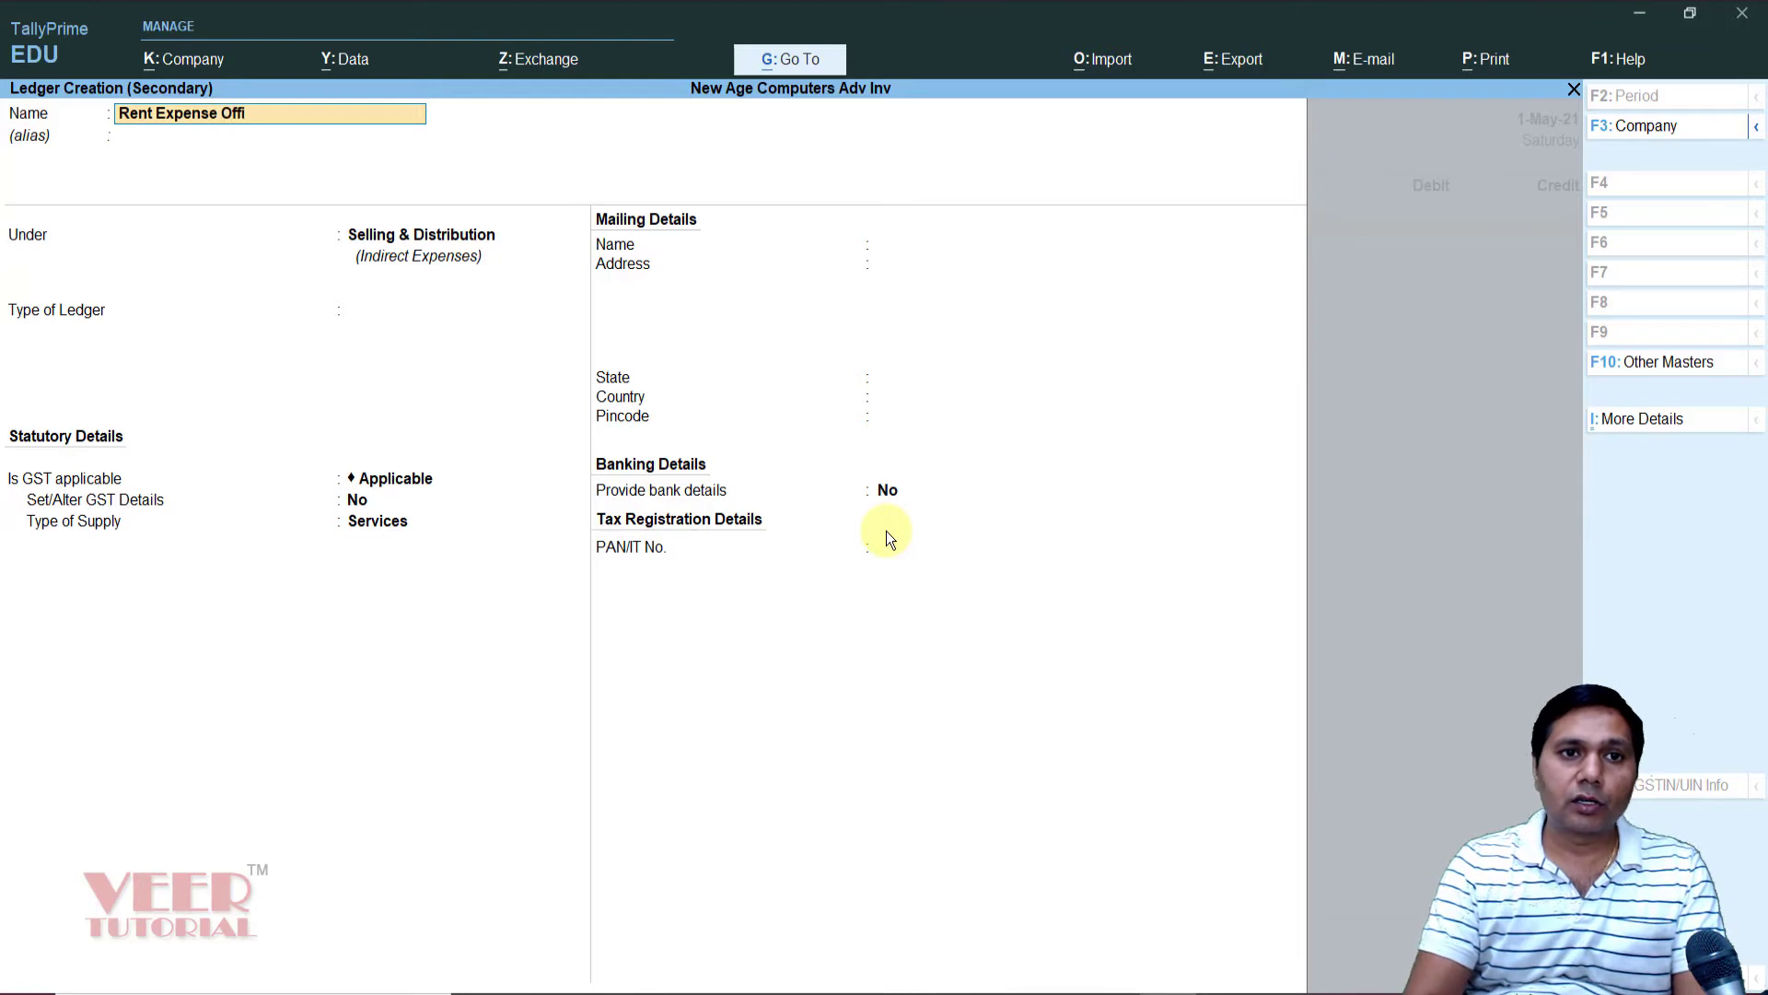
{"action": "key", "text": "Return"}
{"action": "key", "text": "Return"}
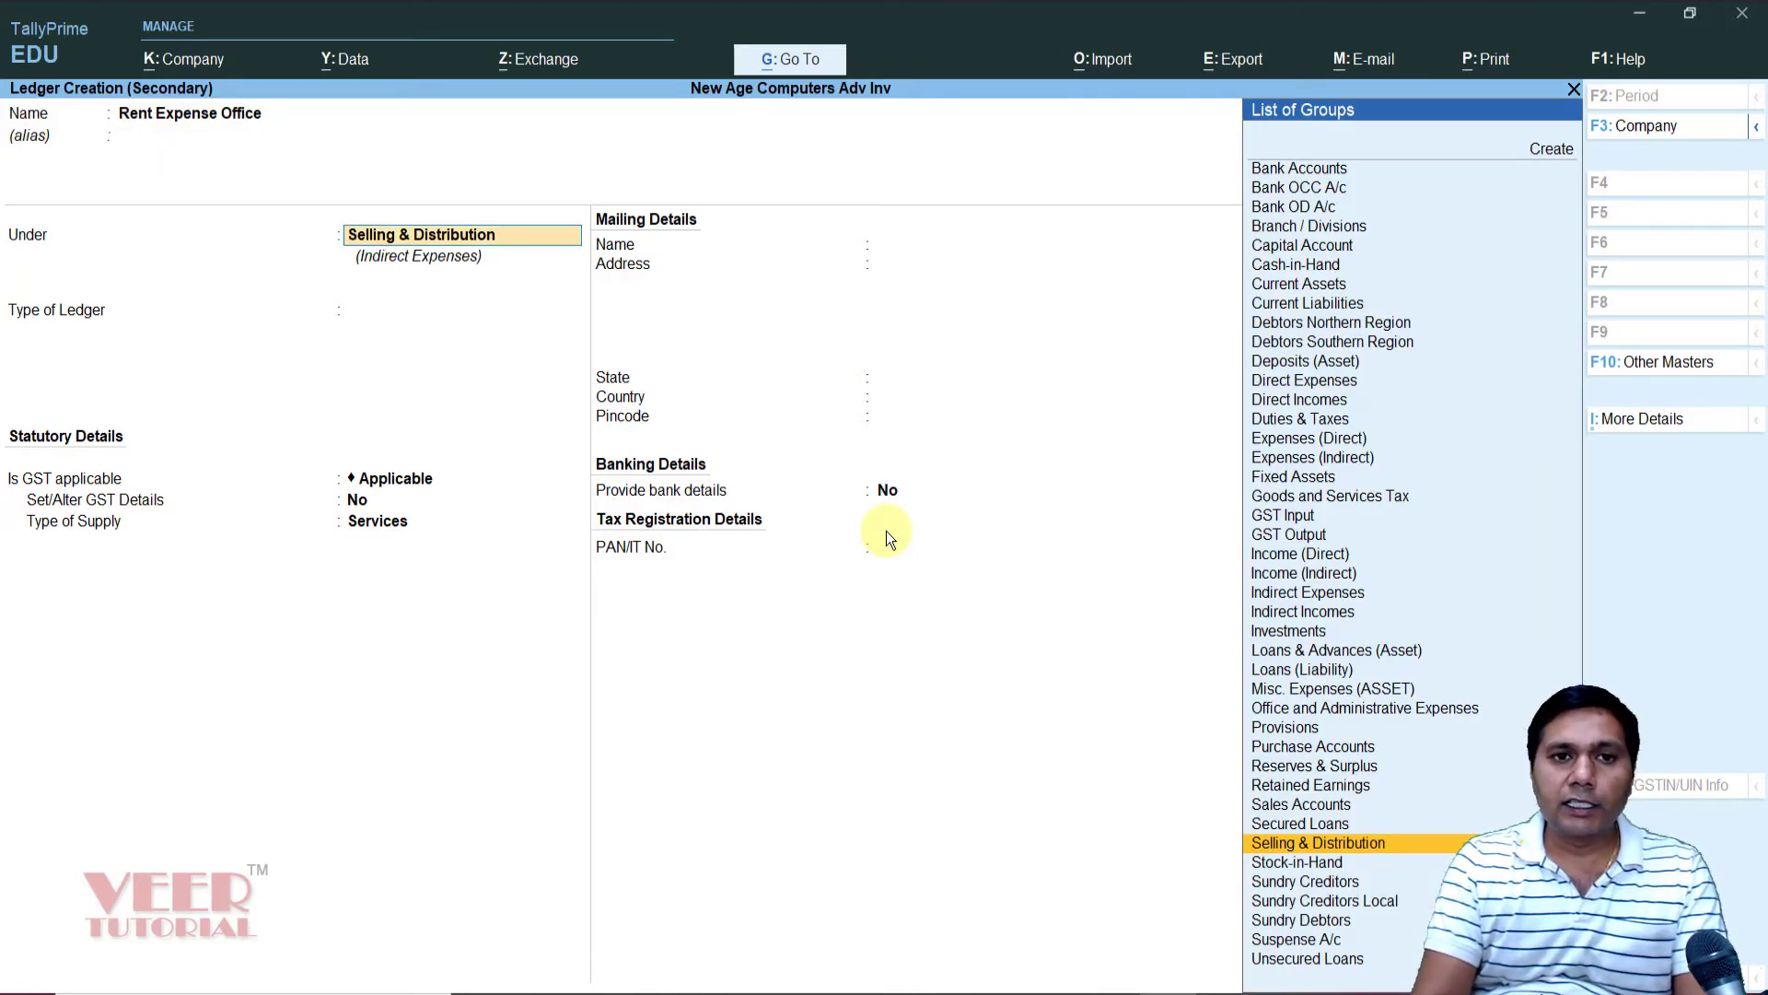
{"action": "type", "text": "Indi"}
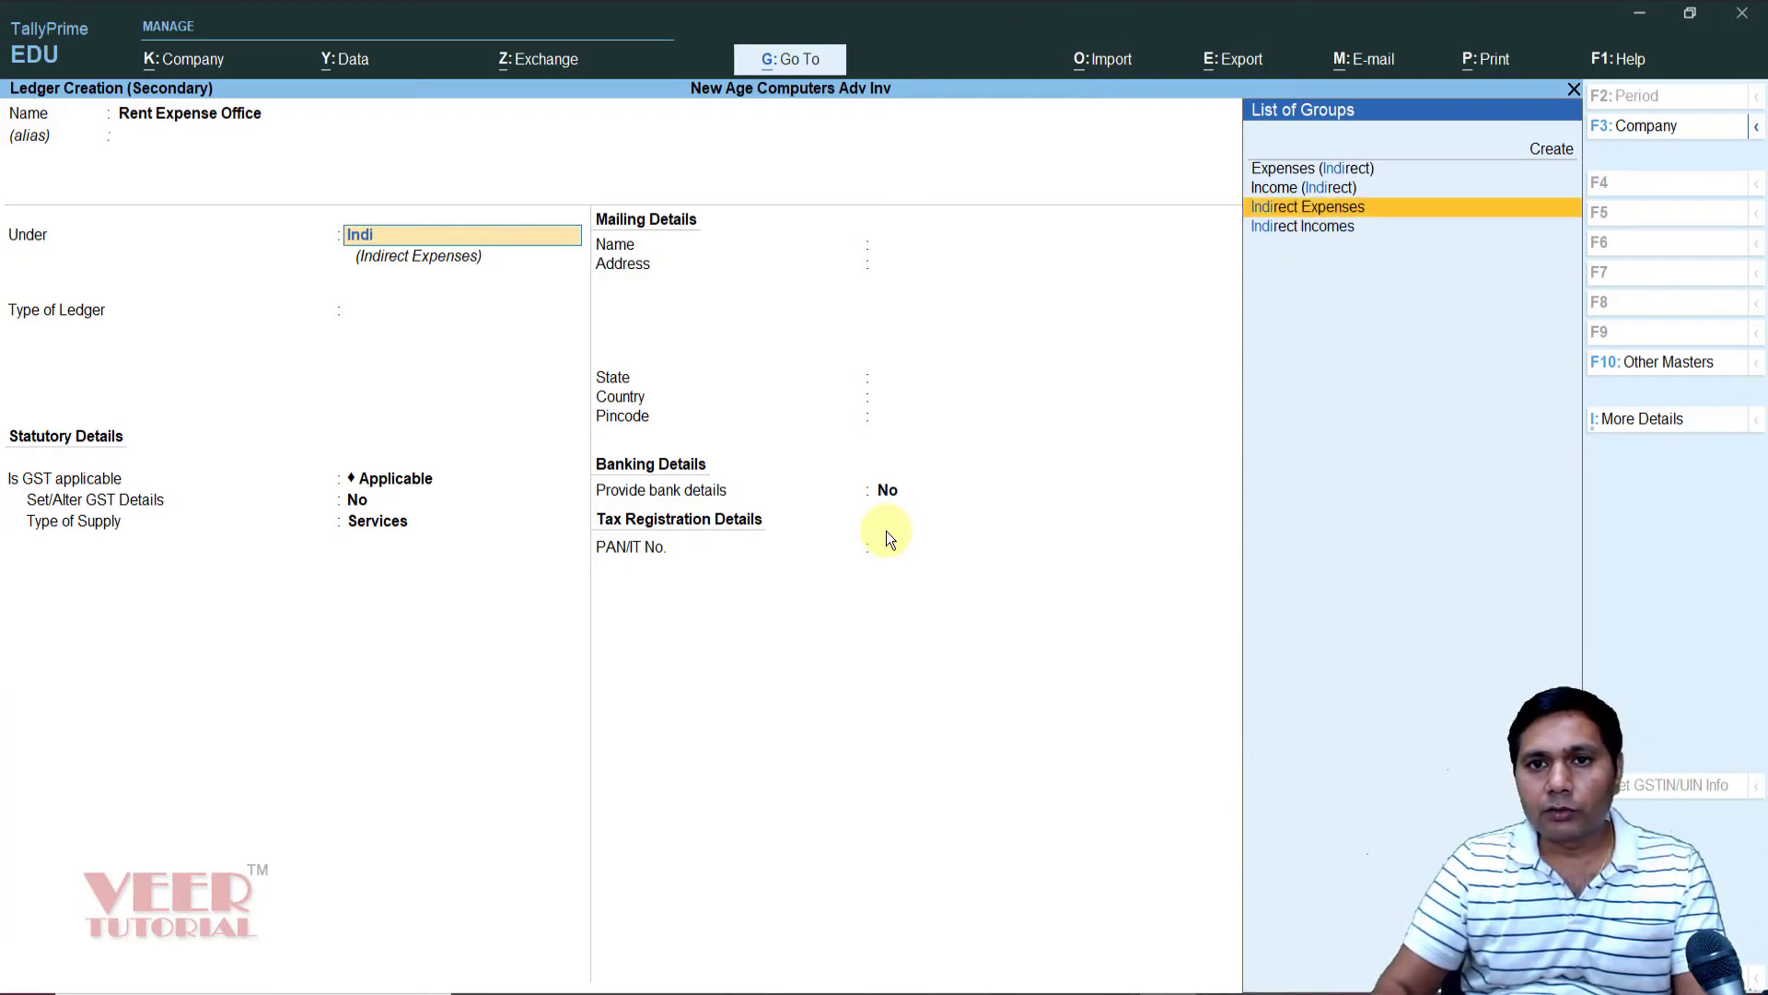
{"action": "key", "text": "Return"}
{"action": "key", "text": "Return"}
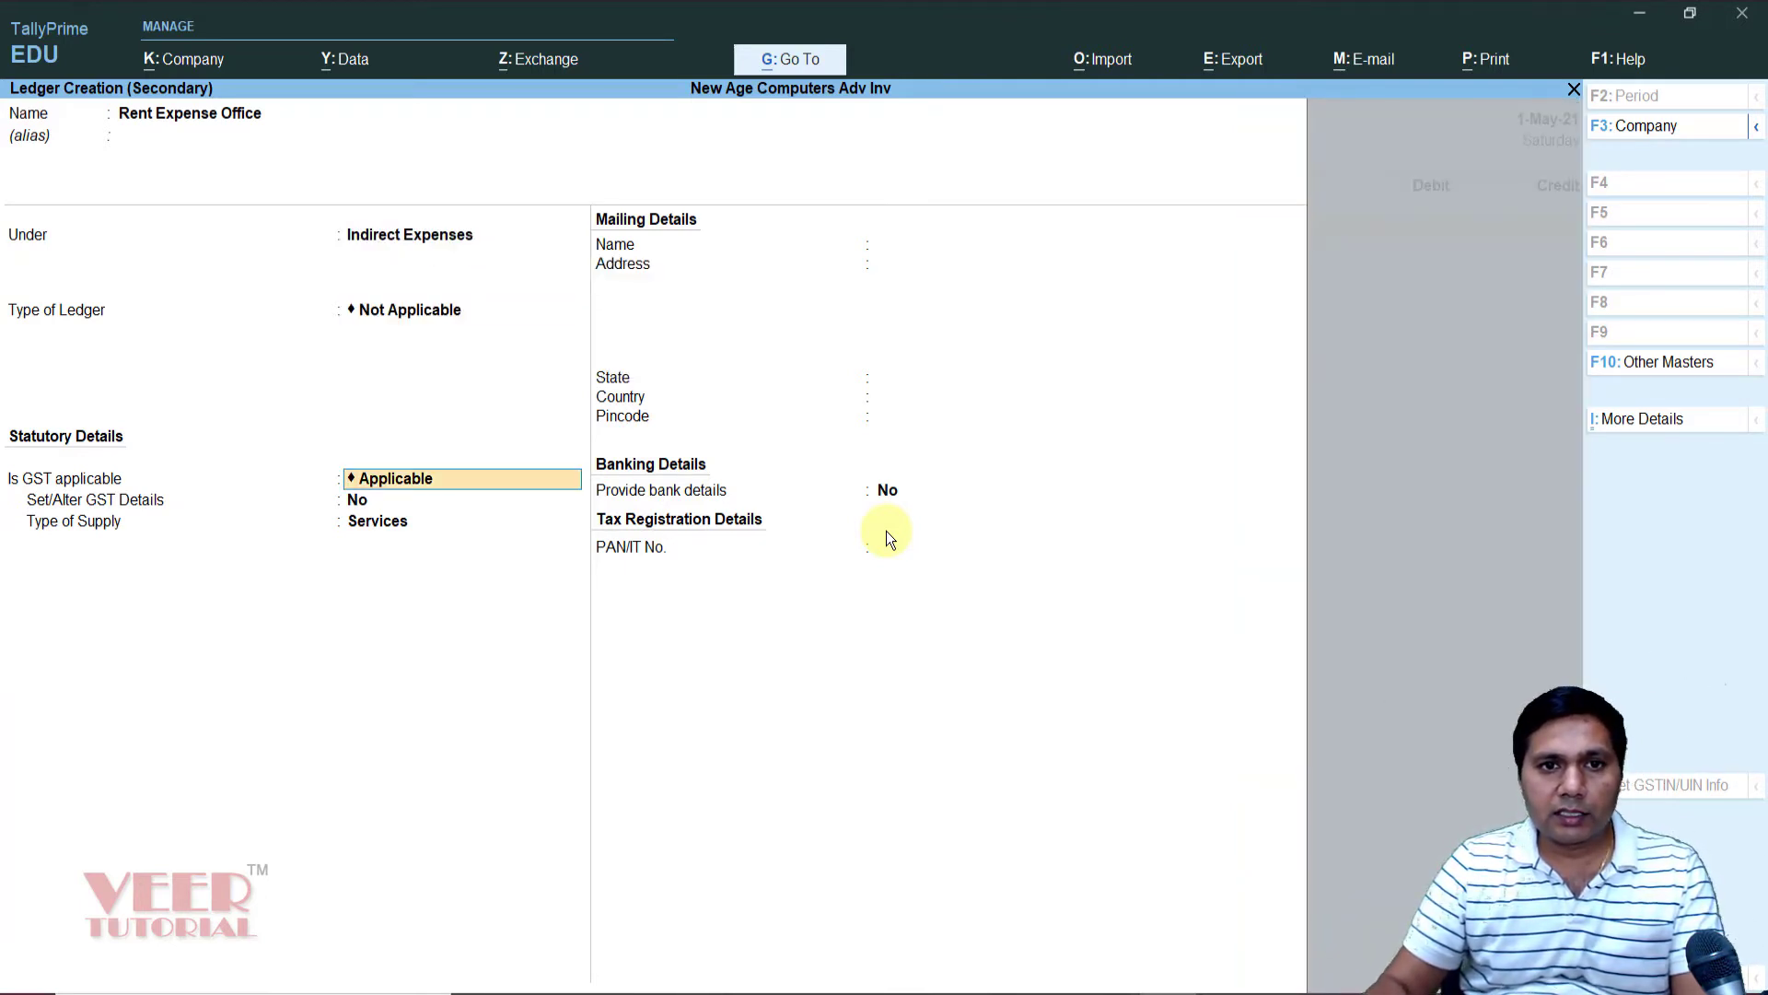
- Set GST applicability to Not Applicable for the Rent Expense Office ledger and save it
{"action": "key", "text": "Down"}
{"action": "key", "text": "Down"}
{"action": "key", "text": "Up"}
{"action": "key", "text": "Return"}
{"action": "key", "text": "Return"}
{"action": "key", "text": "Return"}
{"action": "key", "text": "Return"}
{"action": "key", "text": "Return"}
- Debit Rent Expense Office with 3000 in the second journal voucher
{"action": "type", "text": "3000"}
{"action": "key", "text": "Return"}
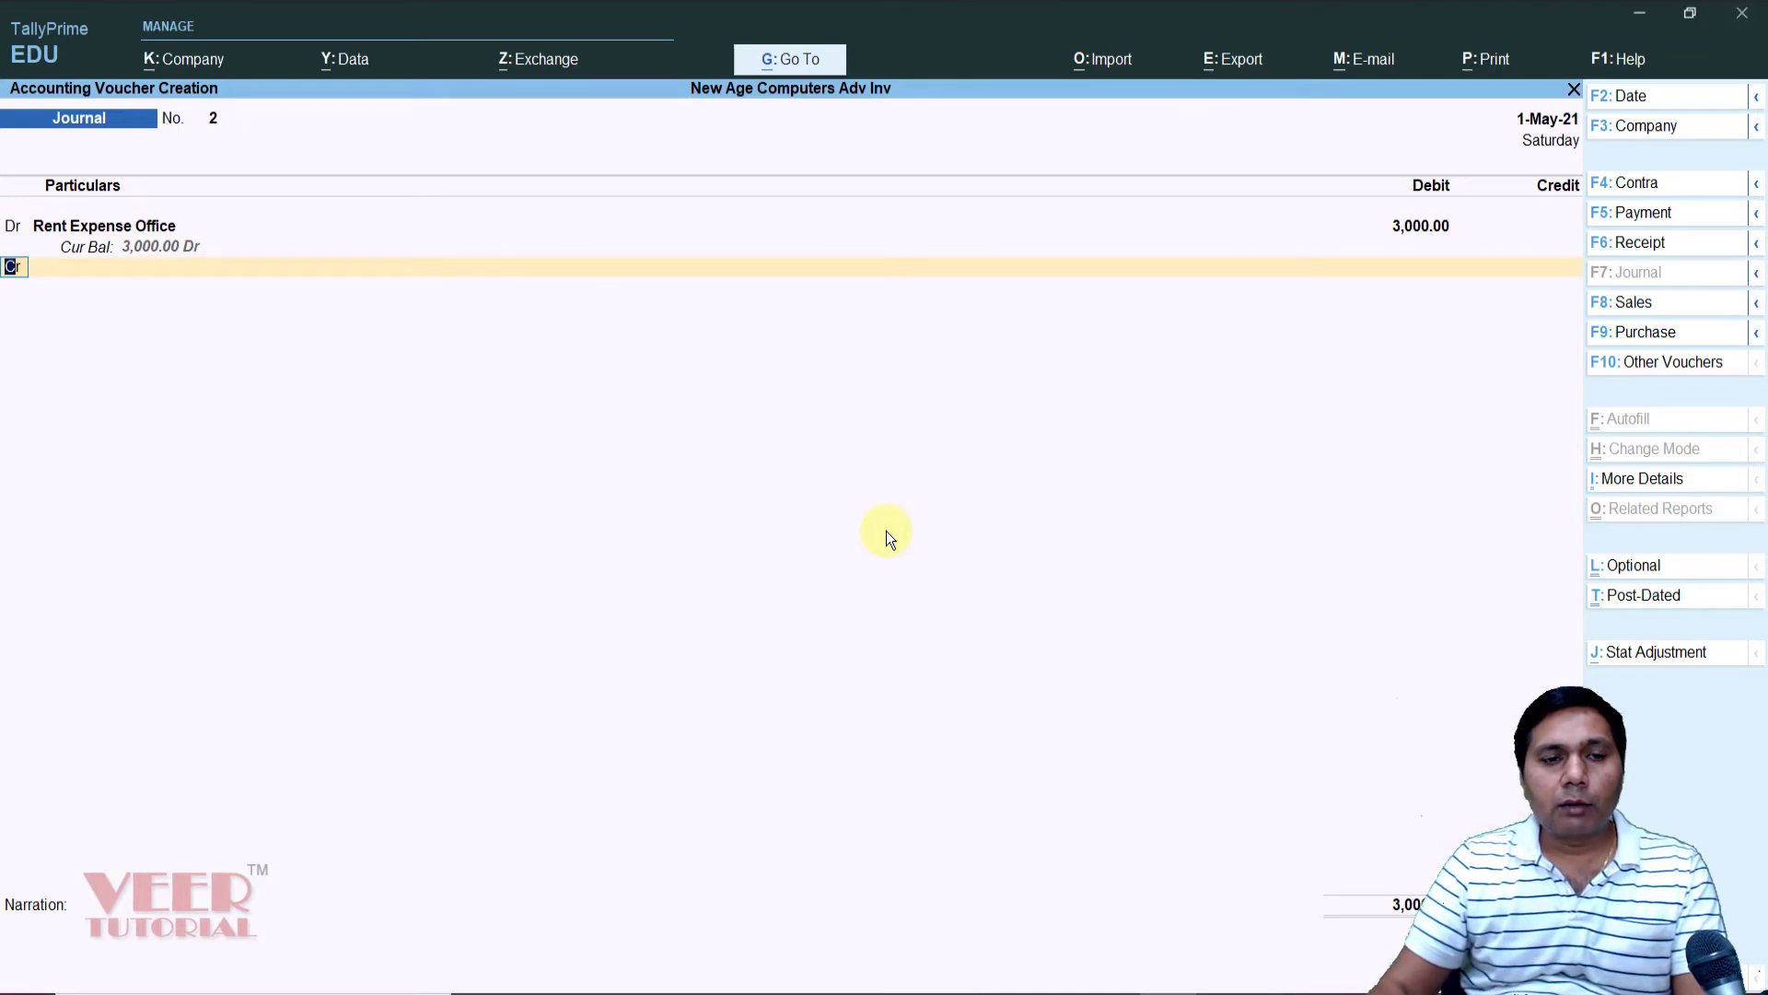
- Begin a credit entry and create its ledger, named Outstanding Liablity, under Current Liabilities
{"action": "key", "text": "Return"}
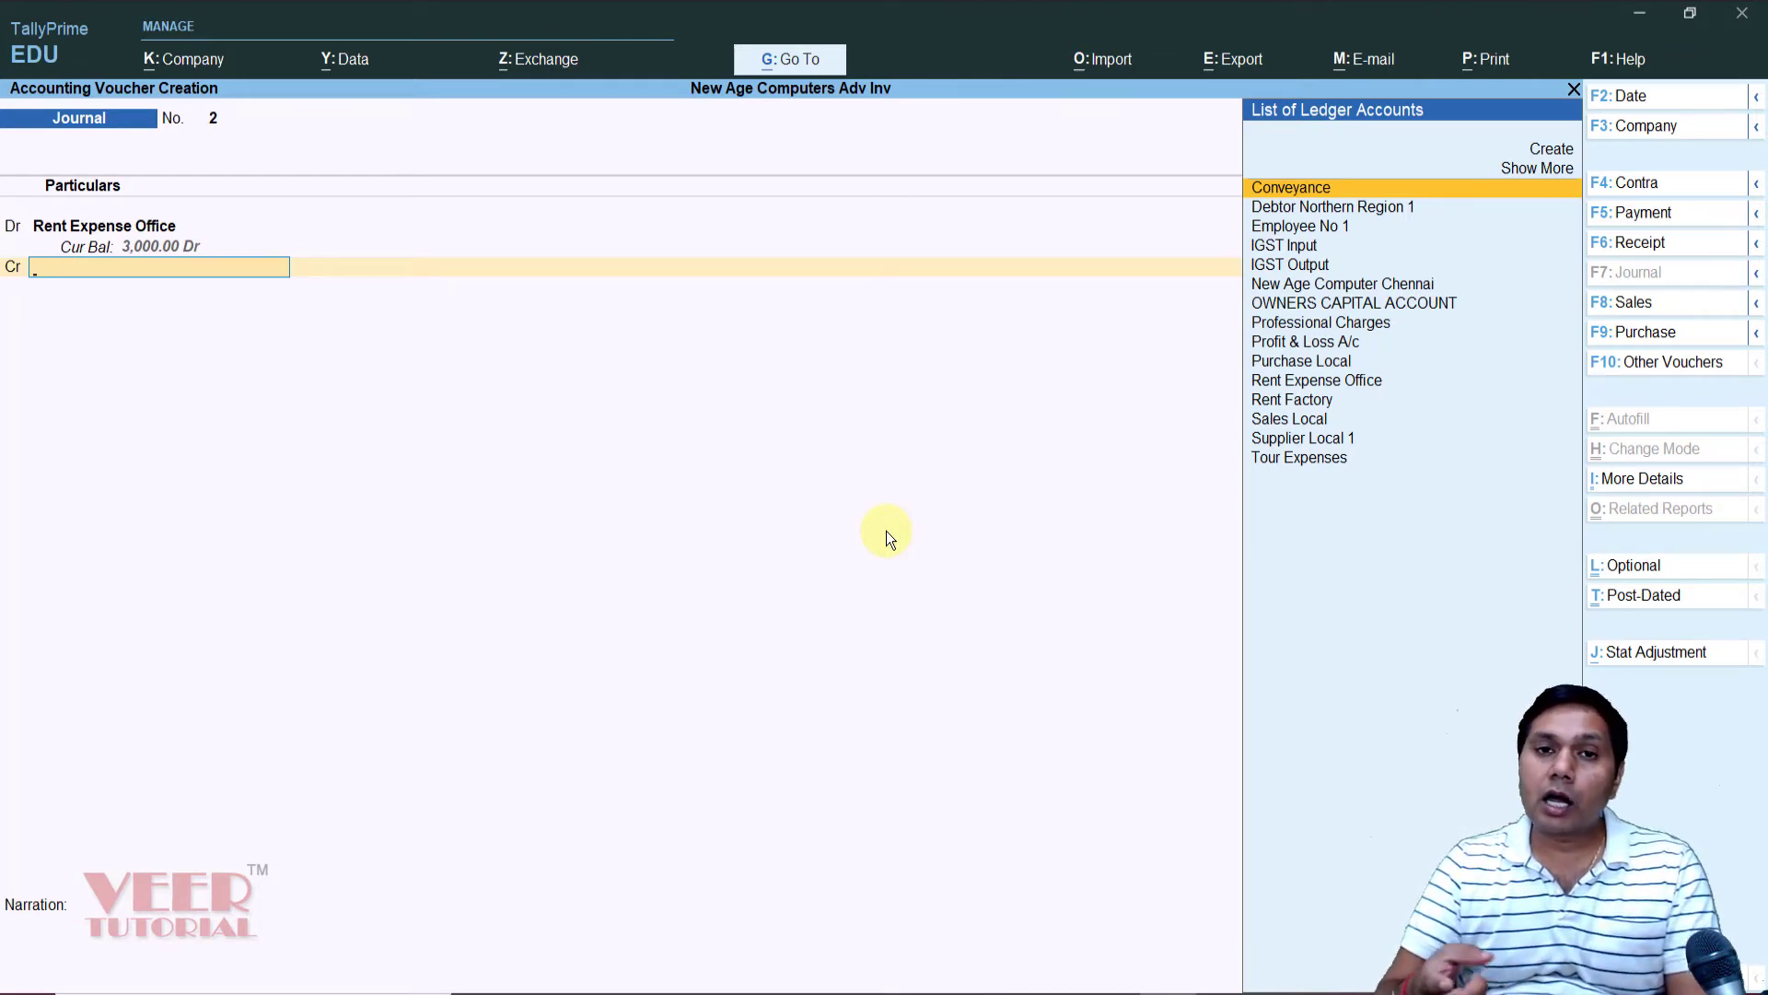
{"action": "key", "text": "alt+c"}
{"action": "type", "text": "Outstandi"}
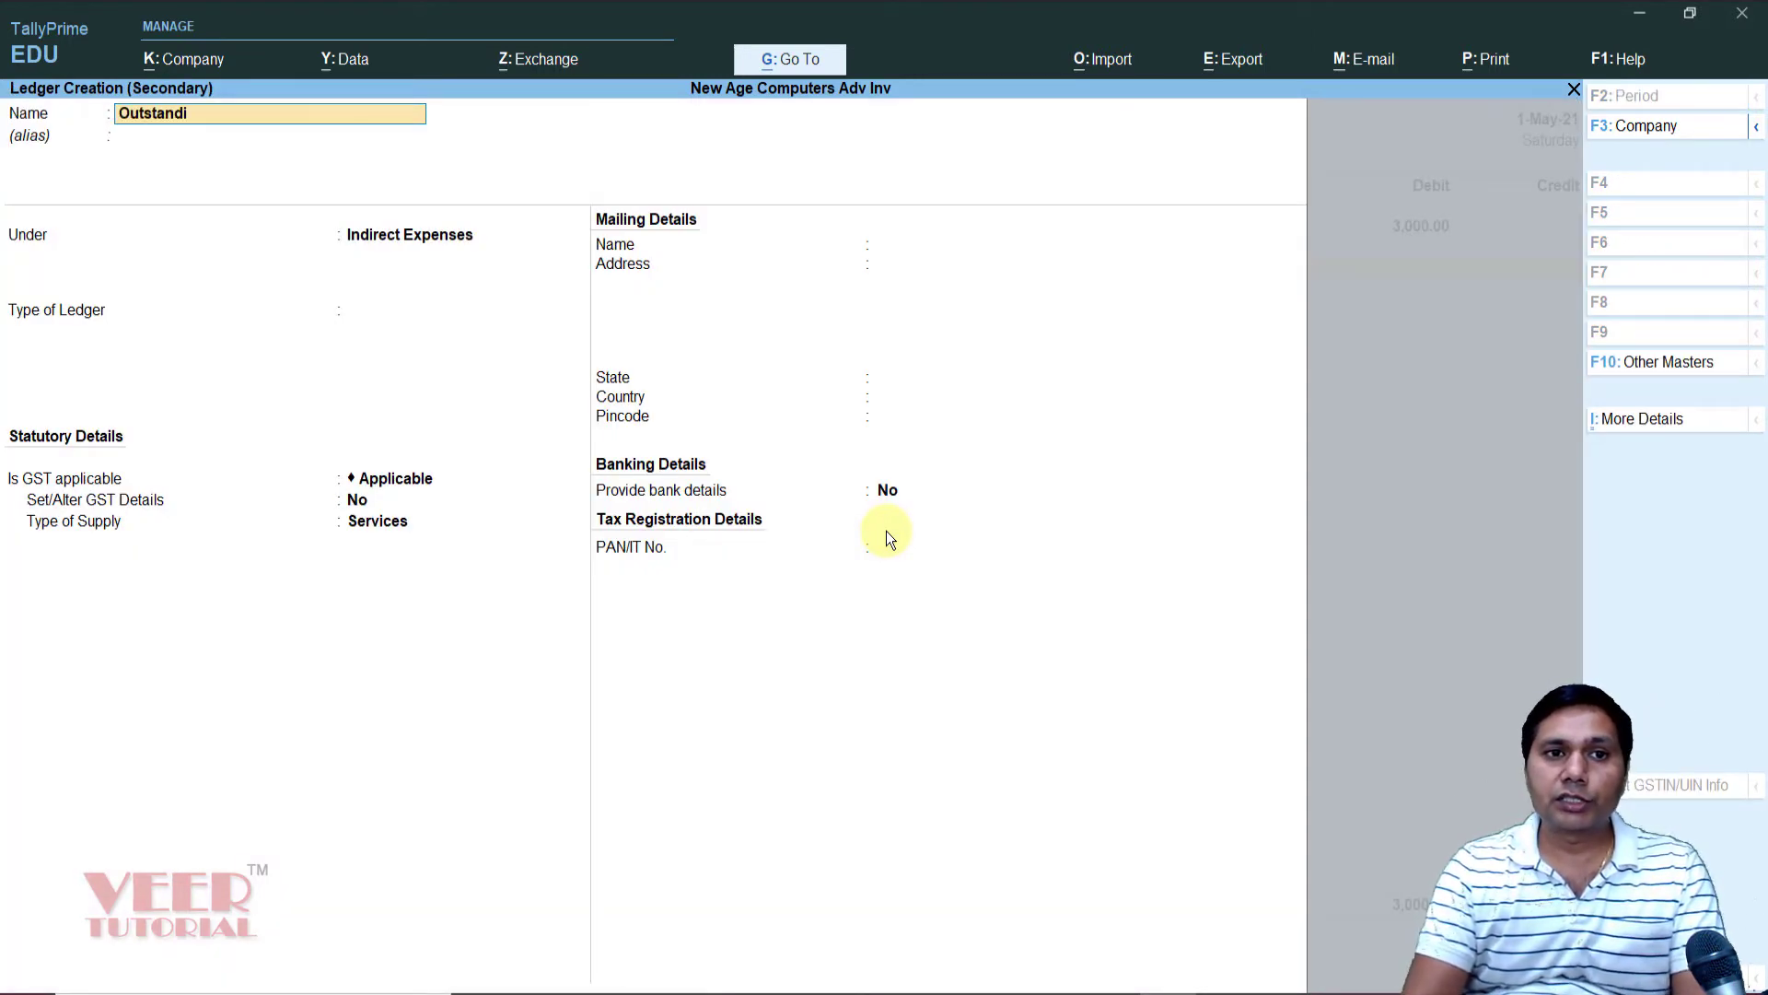
{"action": "type", "text": "ng Liablity"}
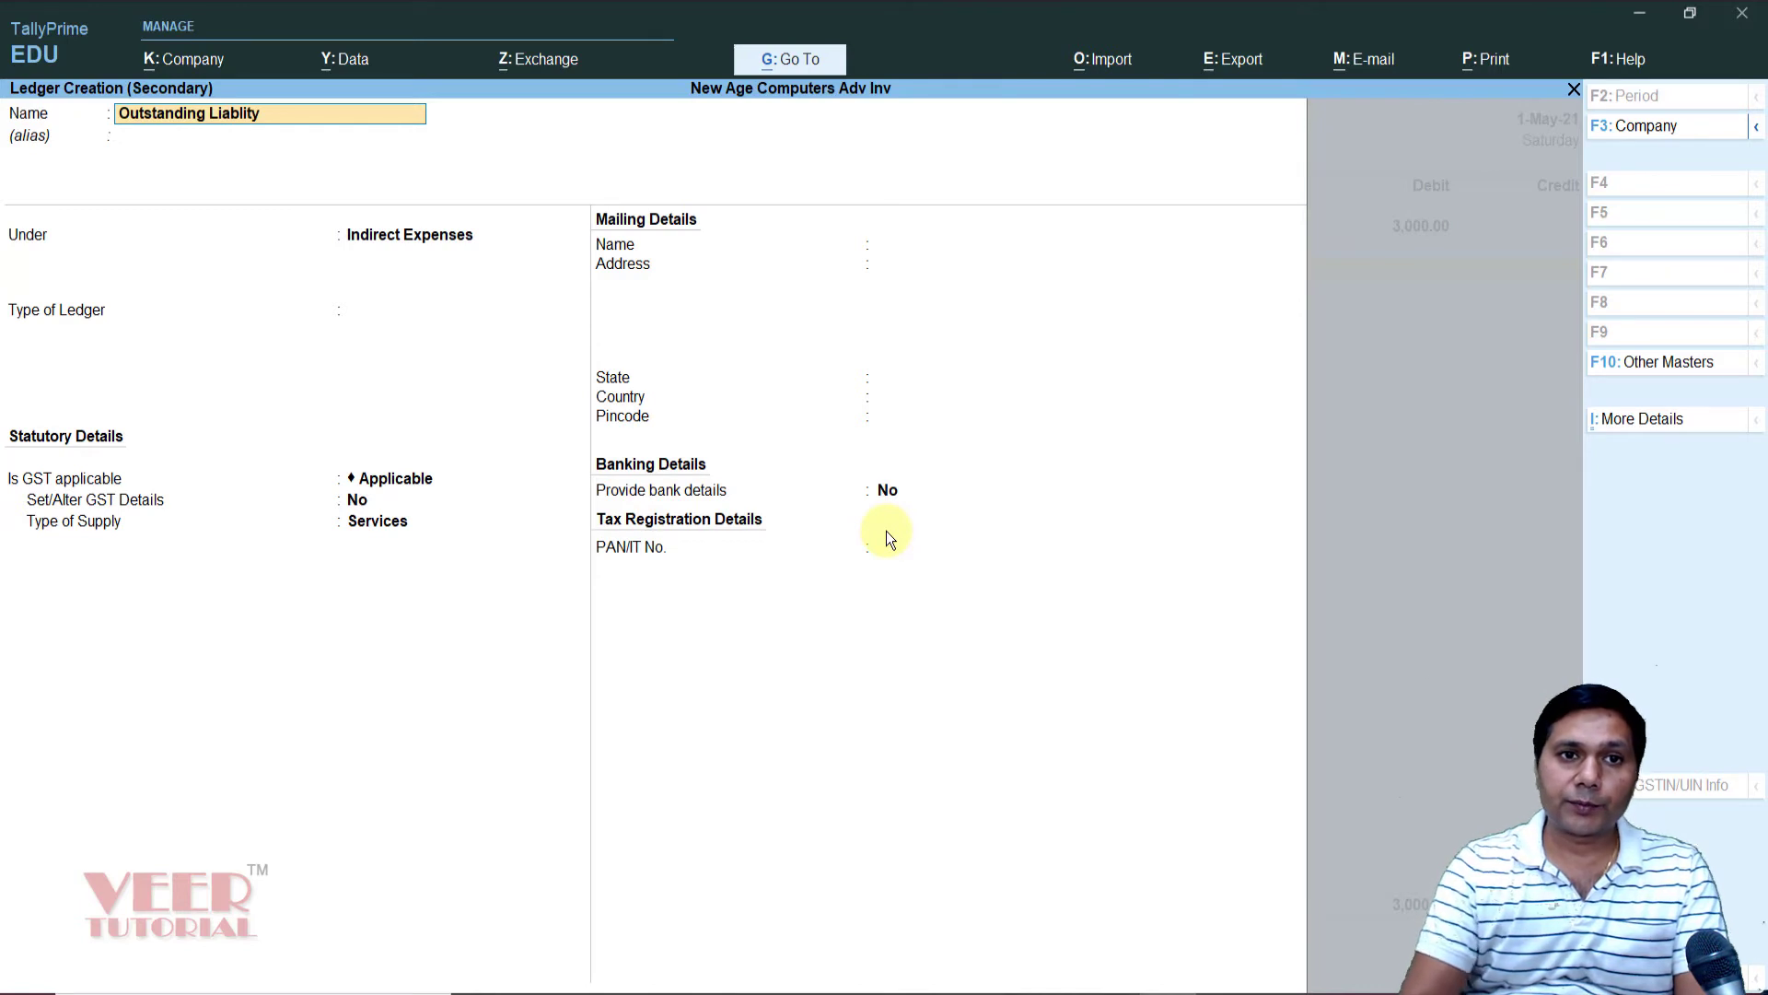
{"action": "key", "text": "Return"}
{"action": "key", "text": "Return"}
{"action": "type", "text": "Cure"}
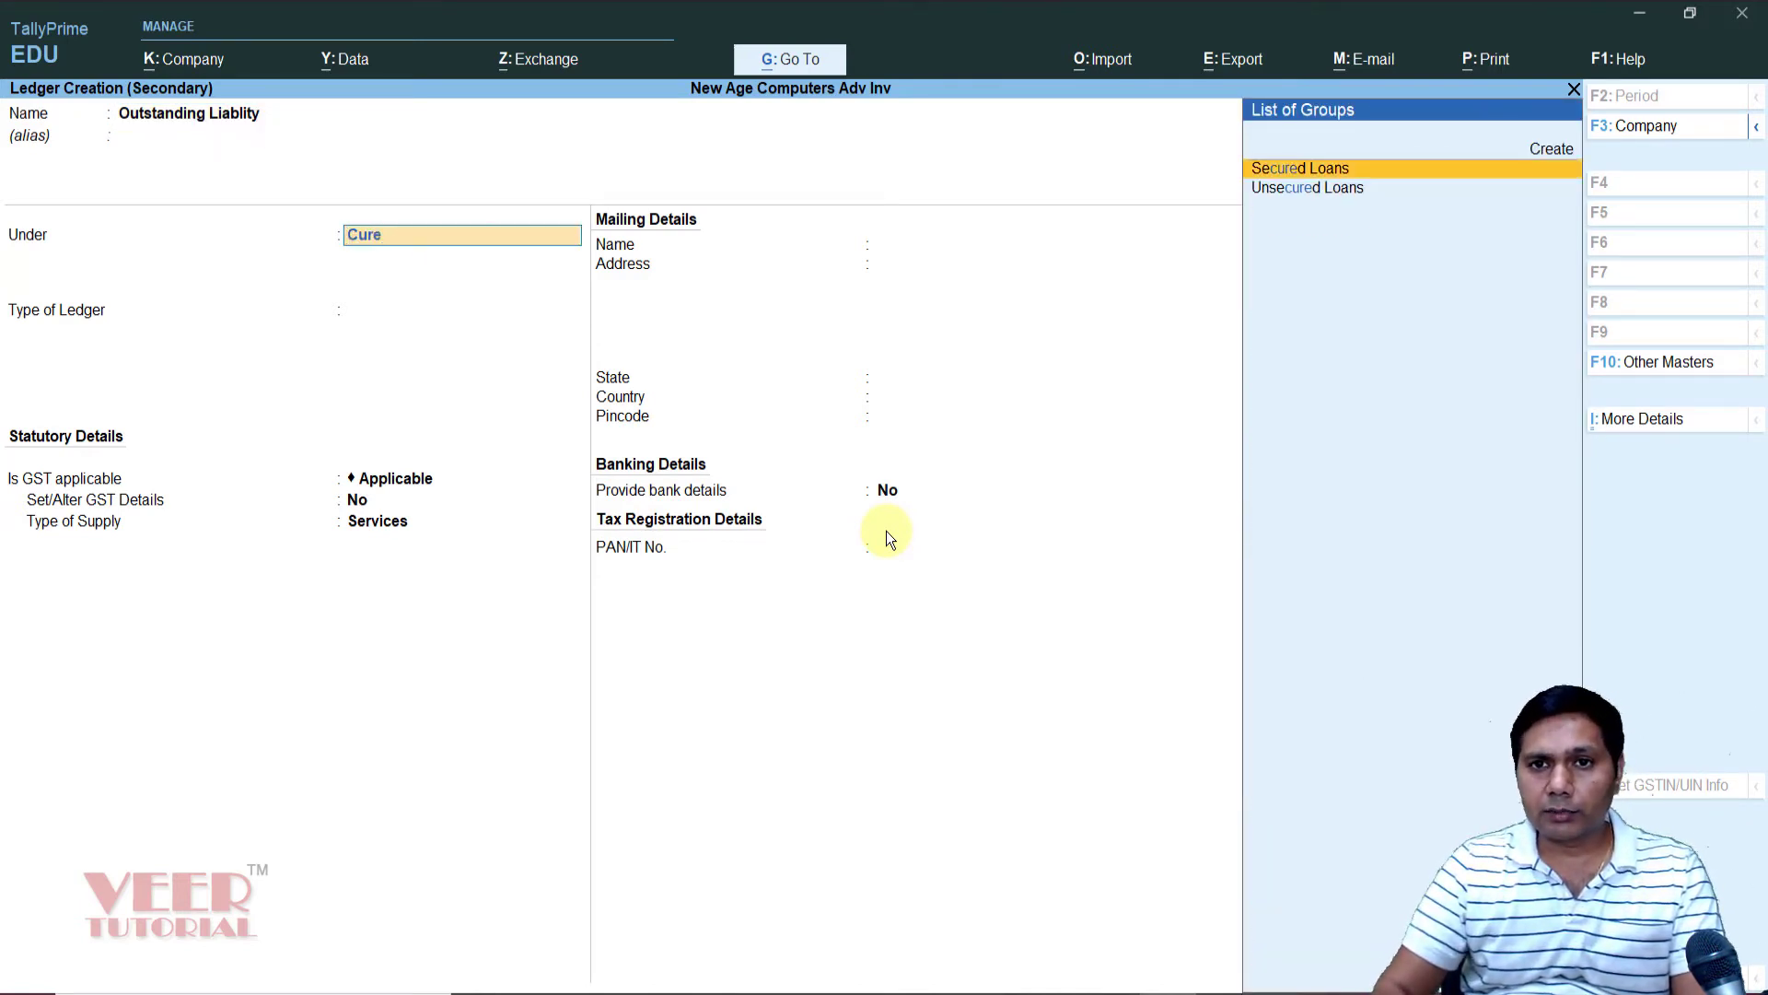
{"action": "key", "text": "BackSpace"}
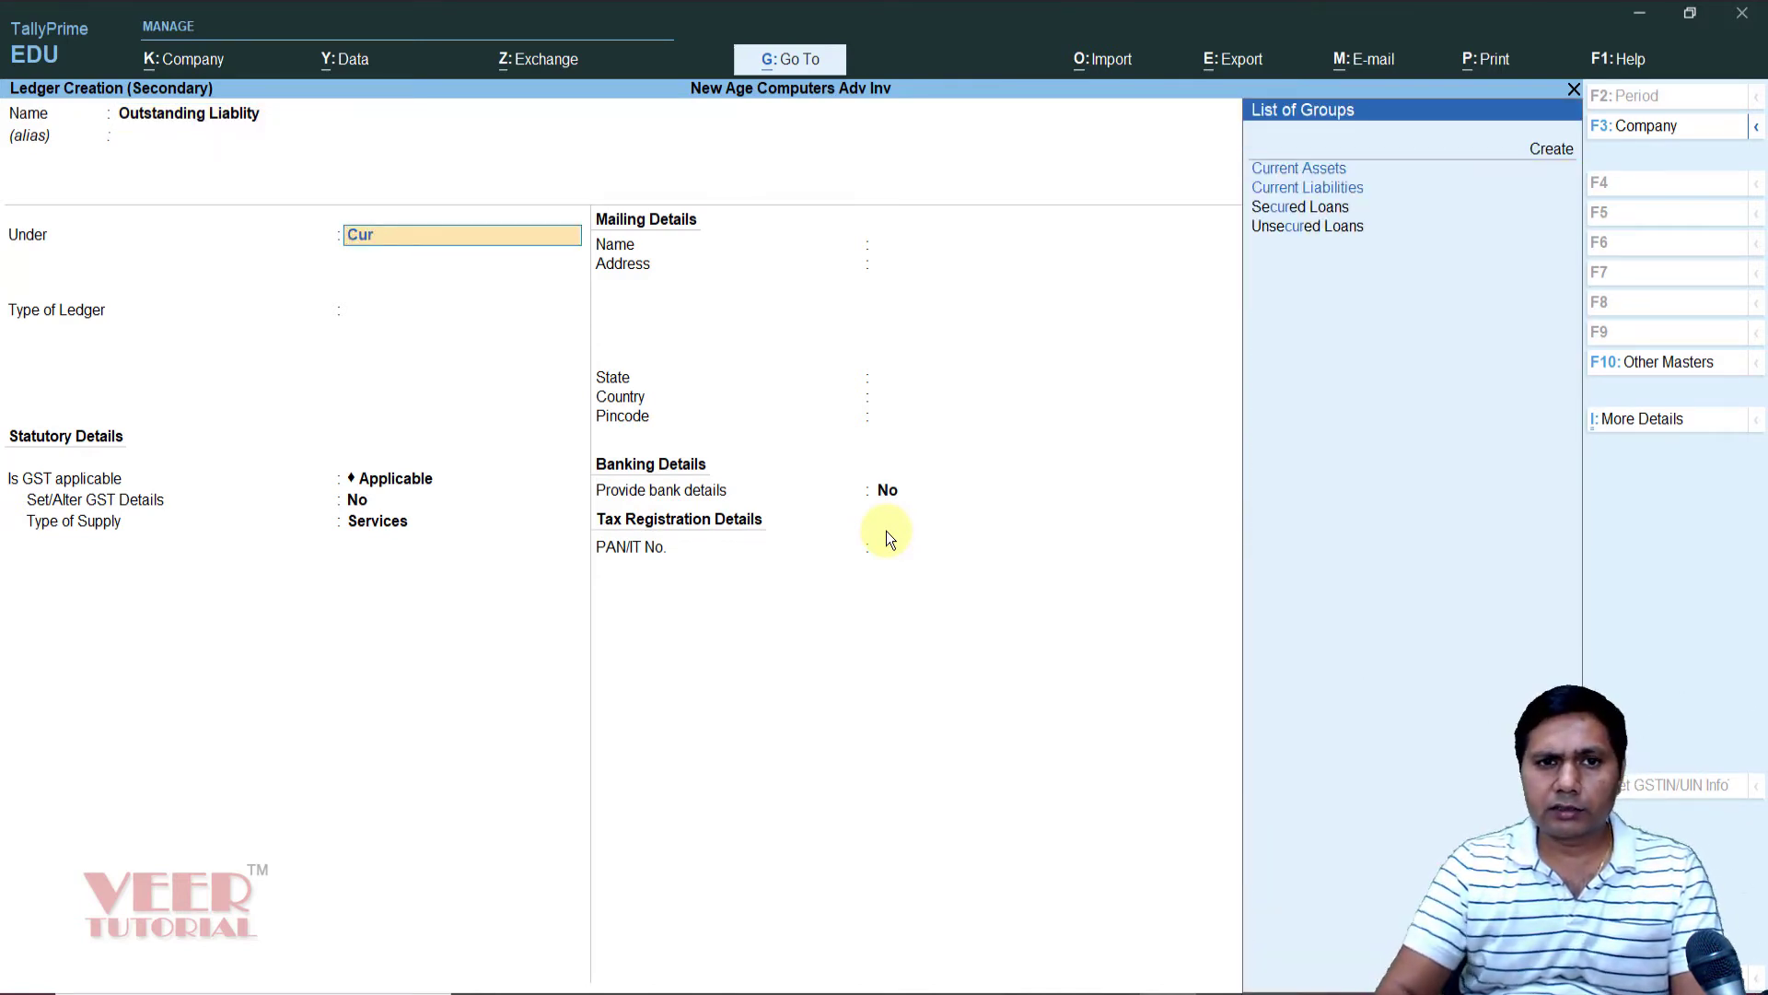
{"action": "key", "text": "Down"}
{"action": "key", "text": "Return"}
{"action": "key", "text": "Return"}
{"action": "key", "text": "Return"}
{"action": "key", "text": "Return"}
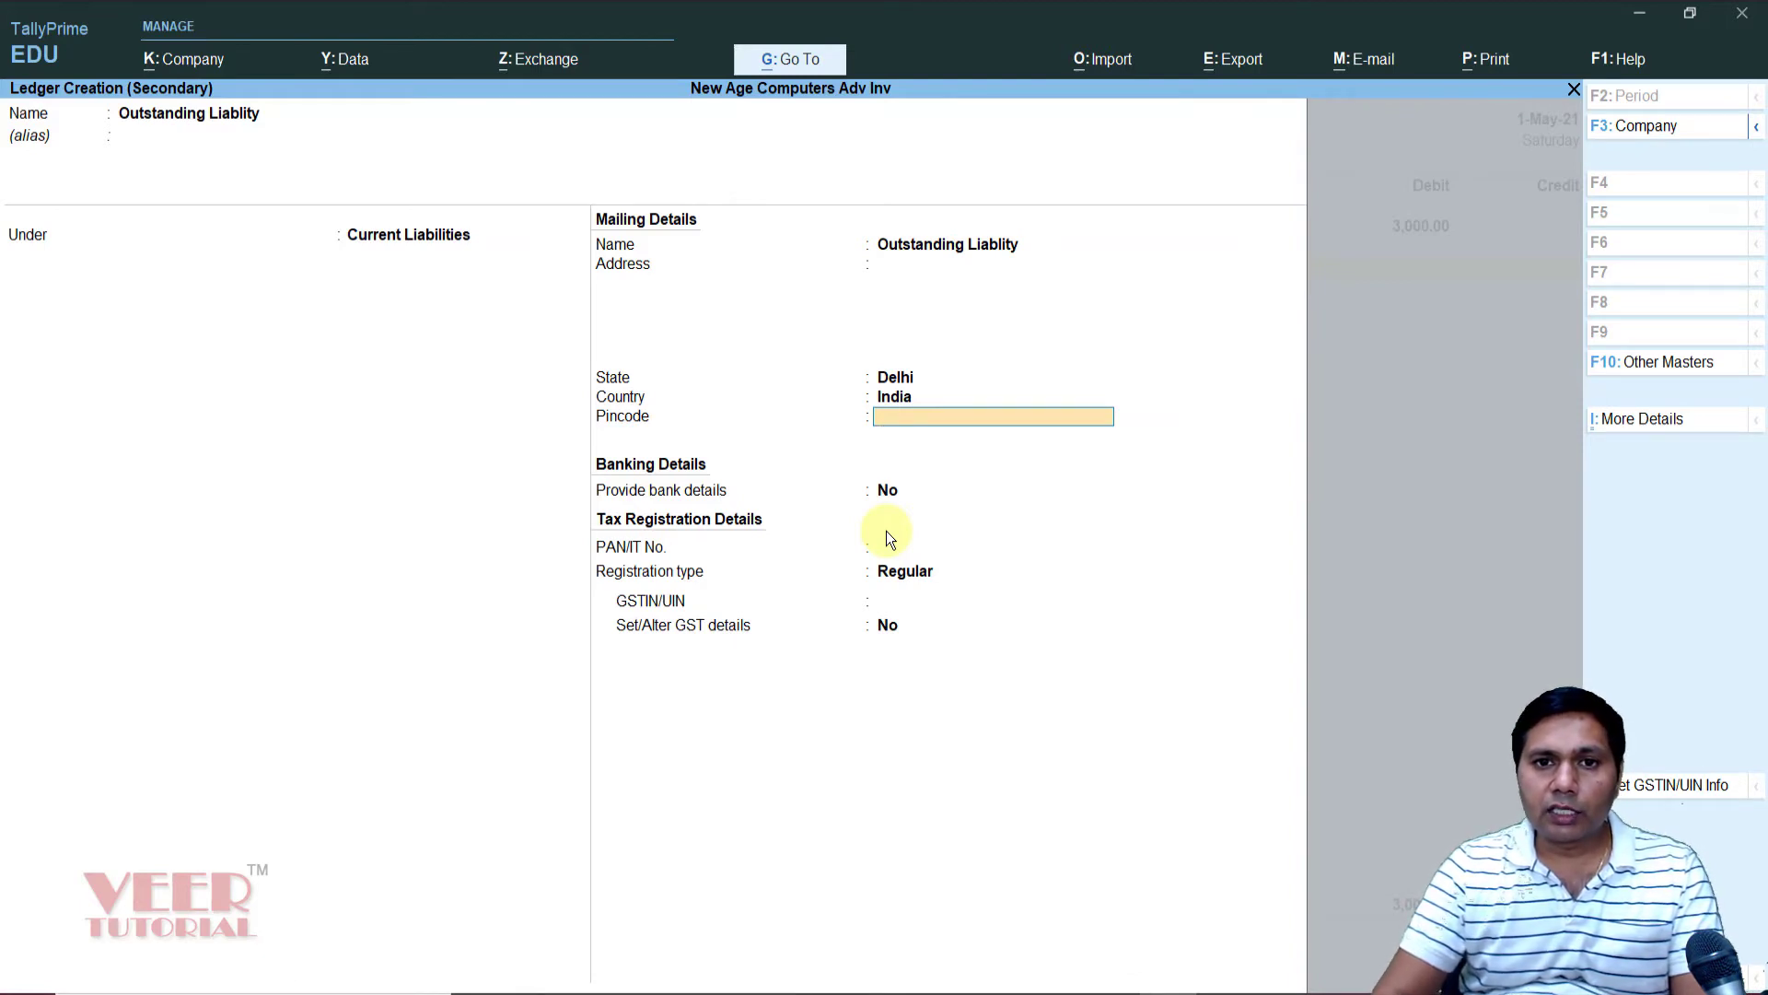
- Set the state to Not Applicable in the Outstanding Liablity ledger's mailing details
{"action": "key", "text": "BackSpace"}
{"action": "key", "text": "BackSpace"}
{"action": "key", "text": "Up"}
{"action": "key", "text": "Up"}
{"action": "key", "text": "Up"}
{"action": "key", "text": "Up"}
{"action": "key", "text": "Up"}
{"action": "key", "text": "Up"}
{"action": "key", "text": "Up"}
{"action": "key", "text": "Up"}
{"action": "key", "text": "Up"}
{"action": "key", "text": "Up"}
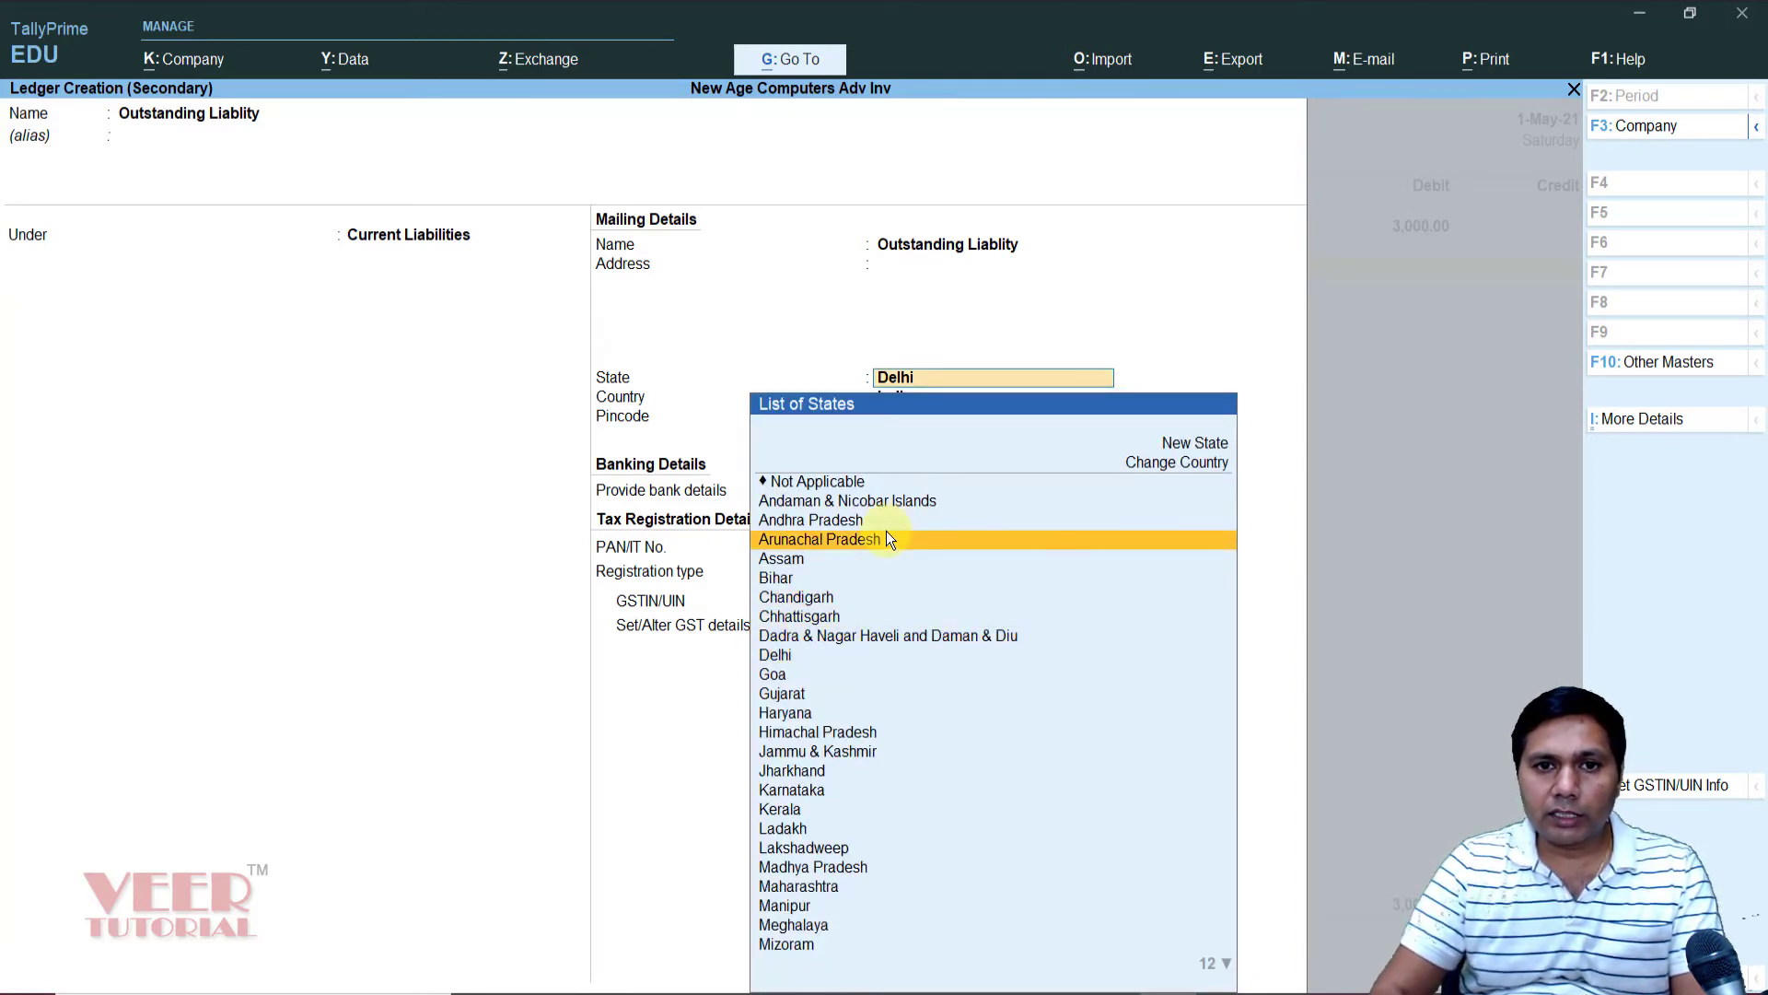
{"action": "key", "text": "Down"}
{"action": "key", "text": "Return"}
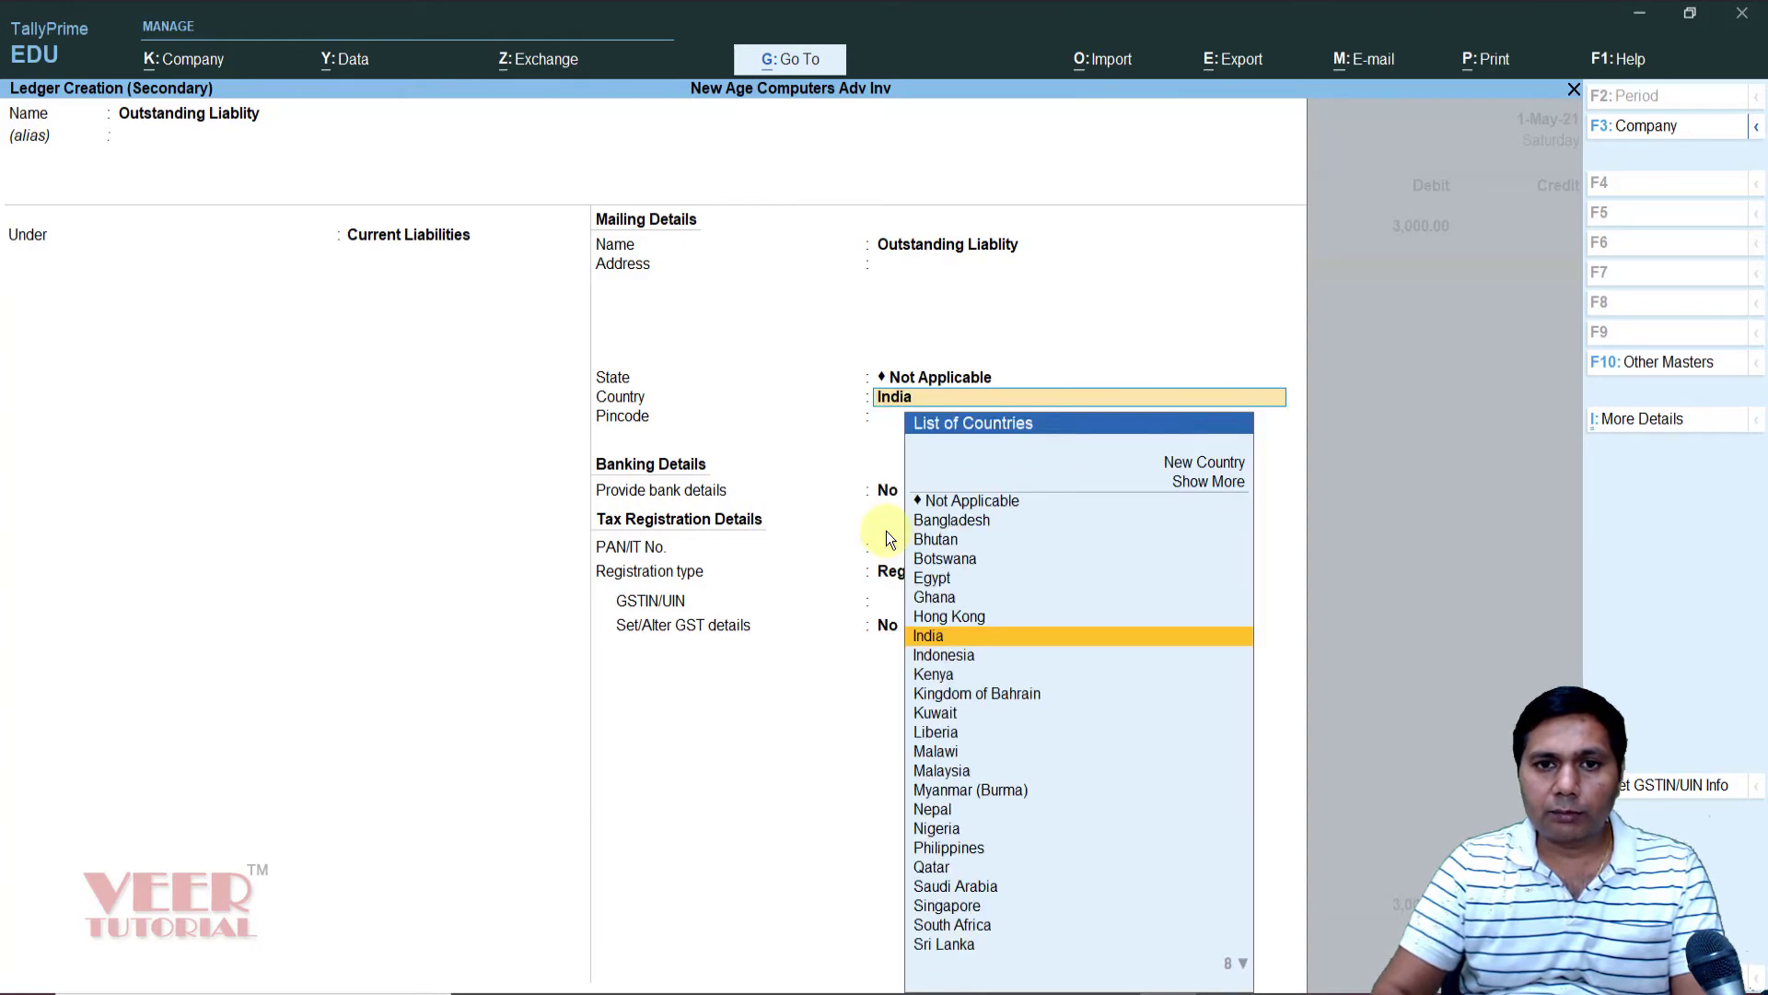
- Set the country to Not Applicable for the Outstanding Liablity ledger and save it
{"action": "key", "text": "Up"}
{"action": "key", "text": "Up"}
{"action": "key", "text": "Up"}
{"action": "key", "text": "Up"}
{"action": "key", "text": "Up"}
{"action": "key", "text": "Up"}
{"action": "key", "text": "Up"}
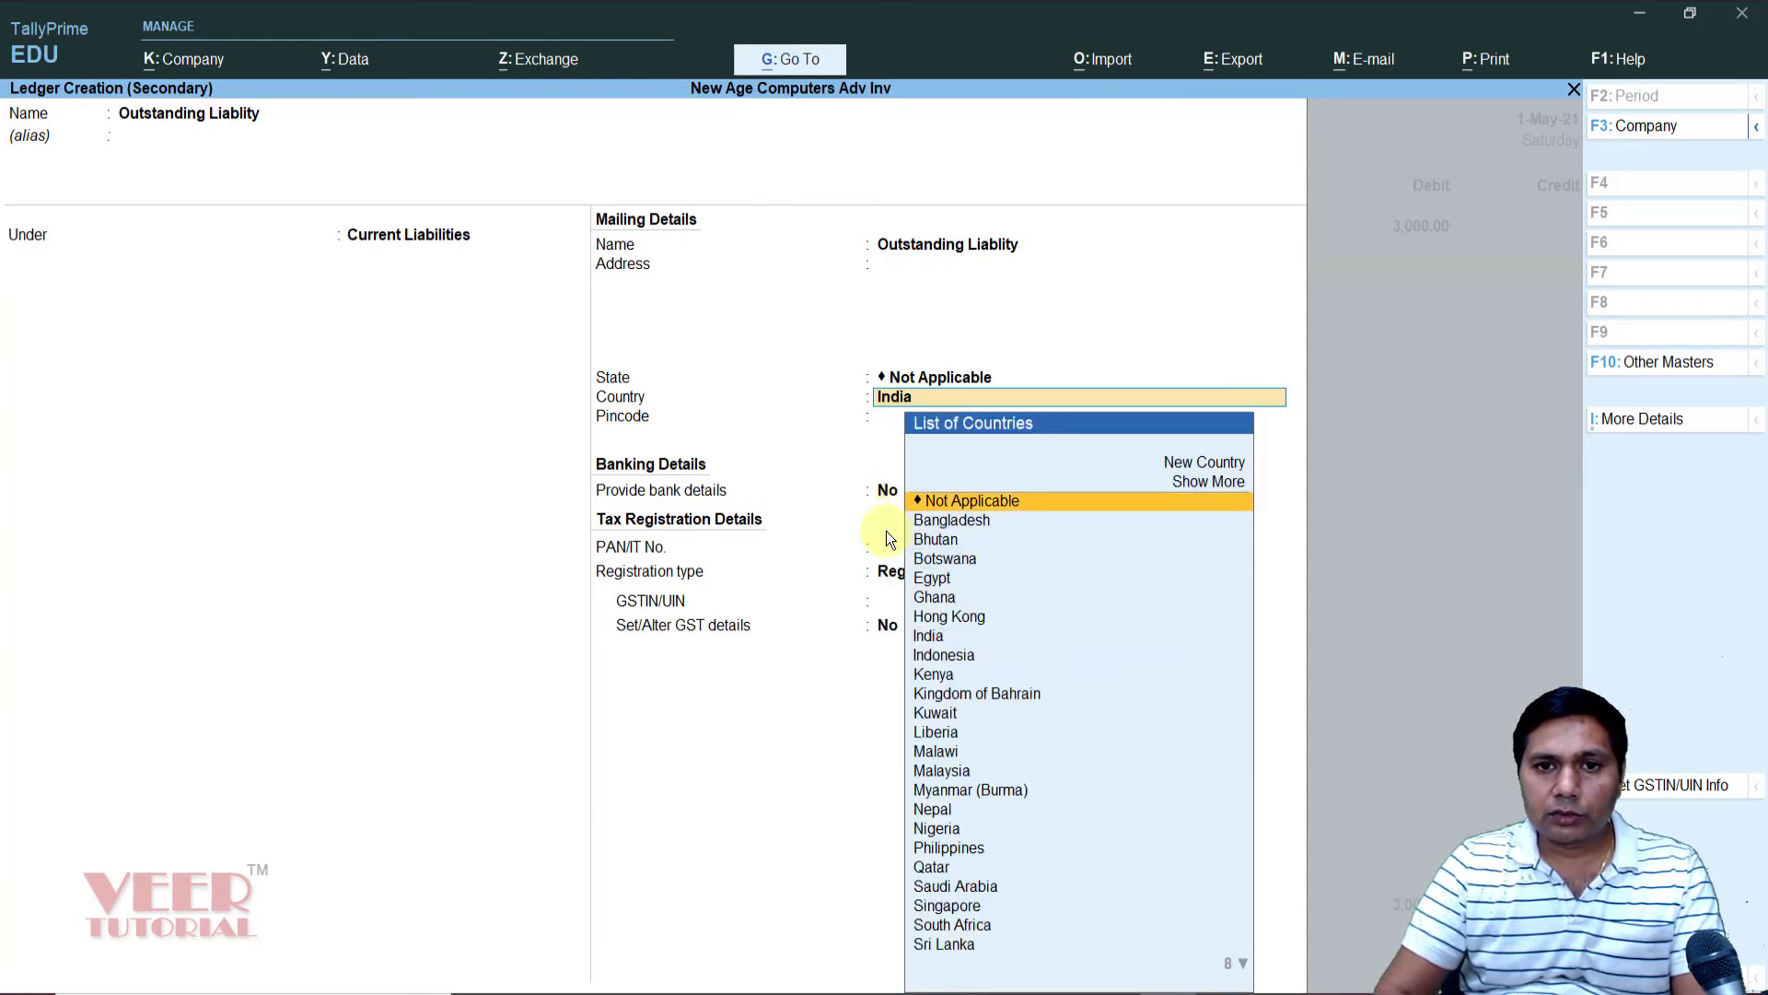
{"action": "key", "text": "Return"}
{"action": "key", "text": "Return"}
{"action": "key", "text": "Return"}
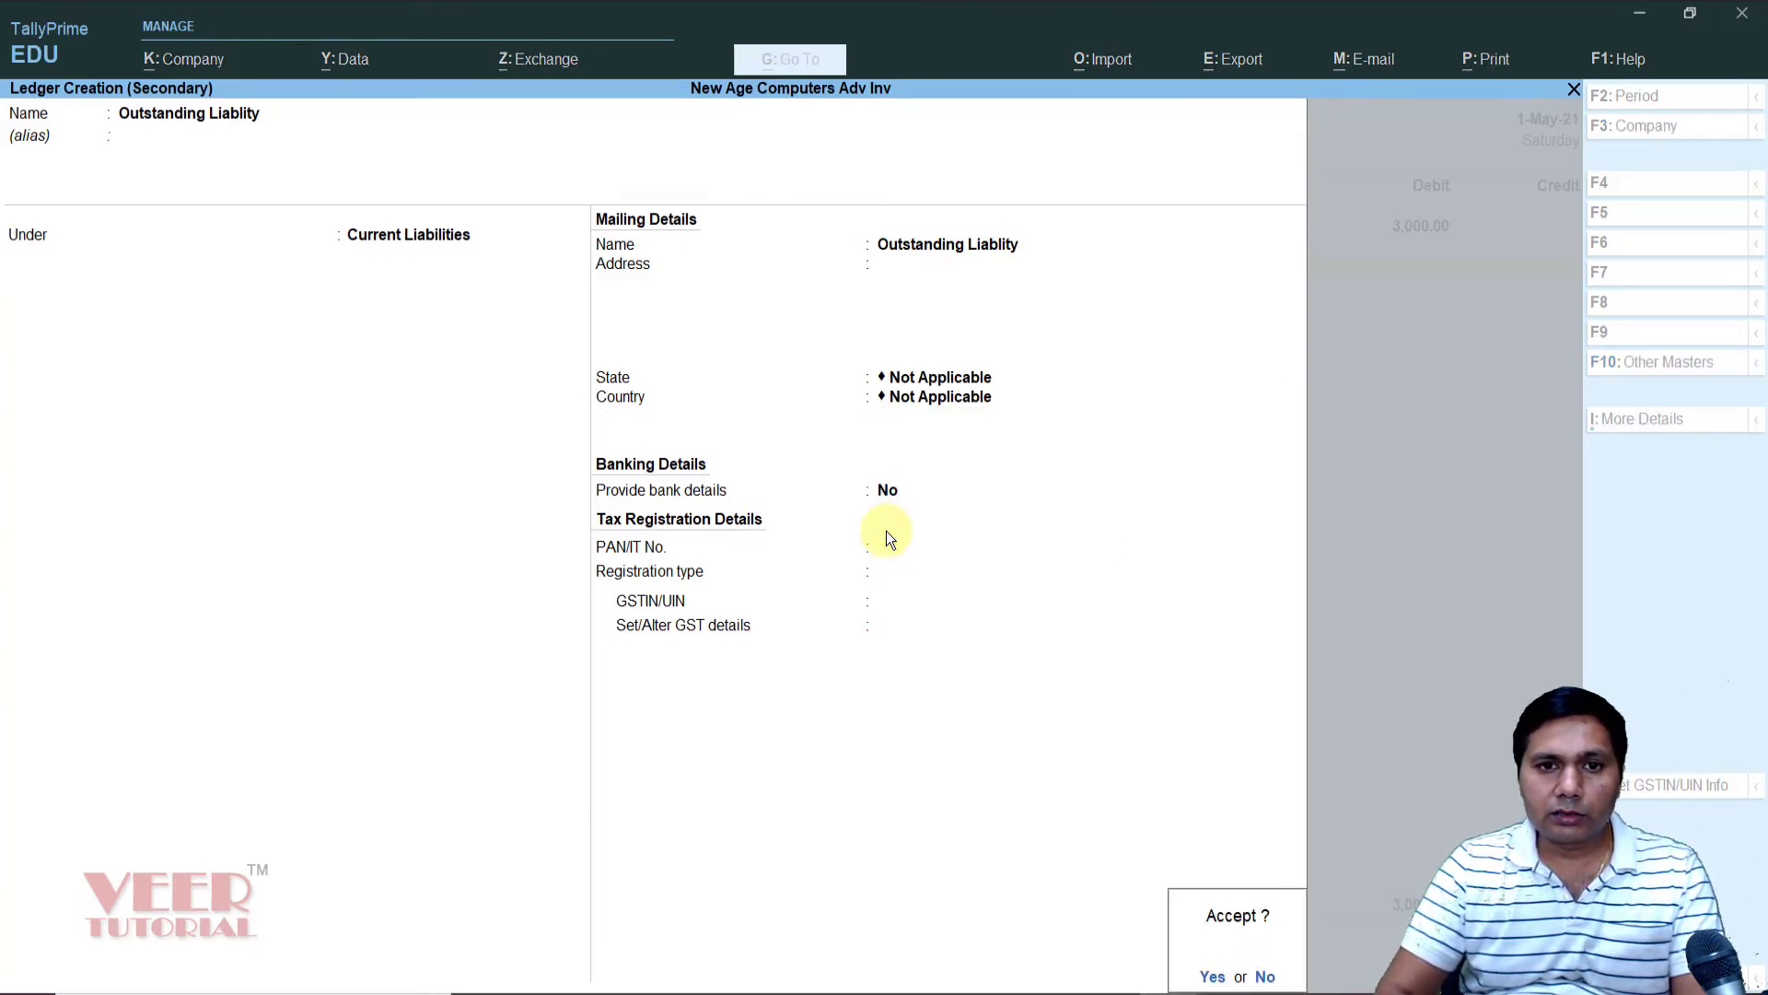
{"action": "key", "text": "Return"}
- Credit Outstanding Liablity with 3000 and enter the narration "rent for the month of april is due"
{"action": "key", "text": "Return"}
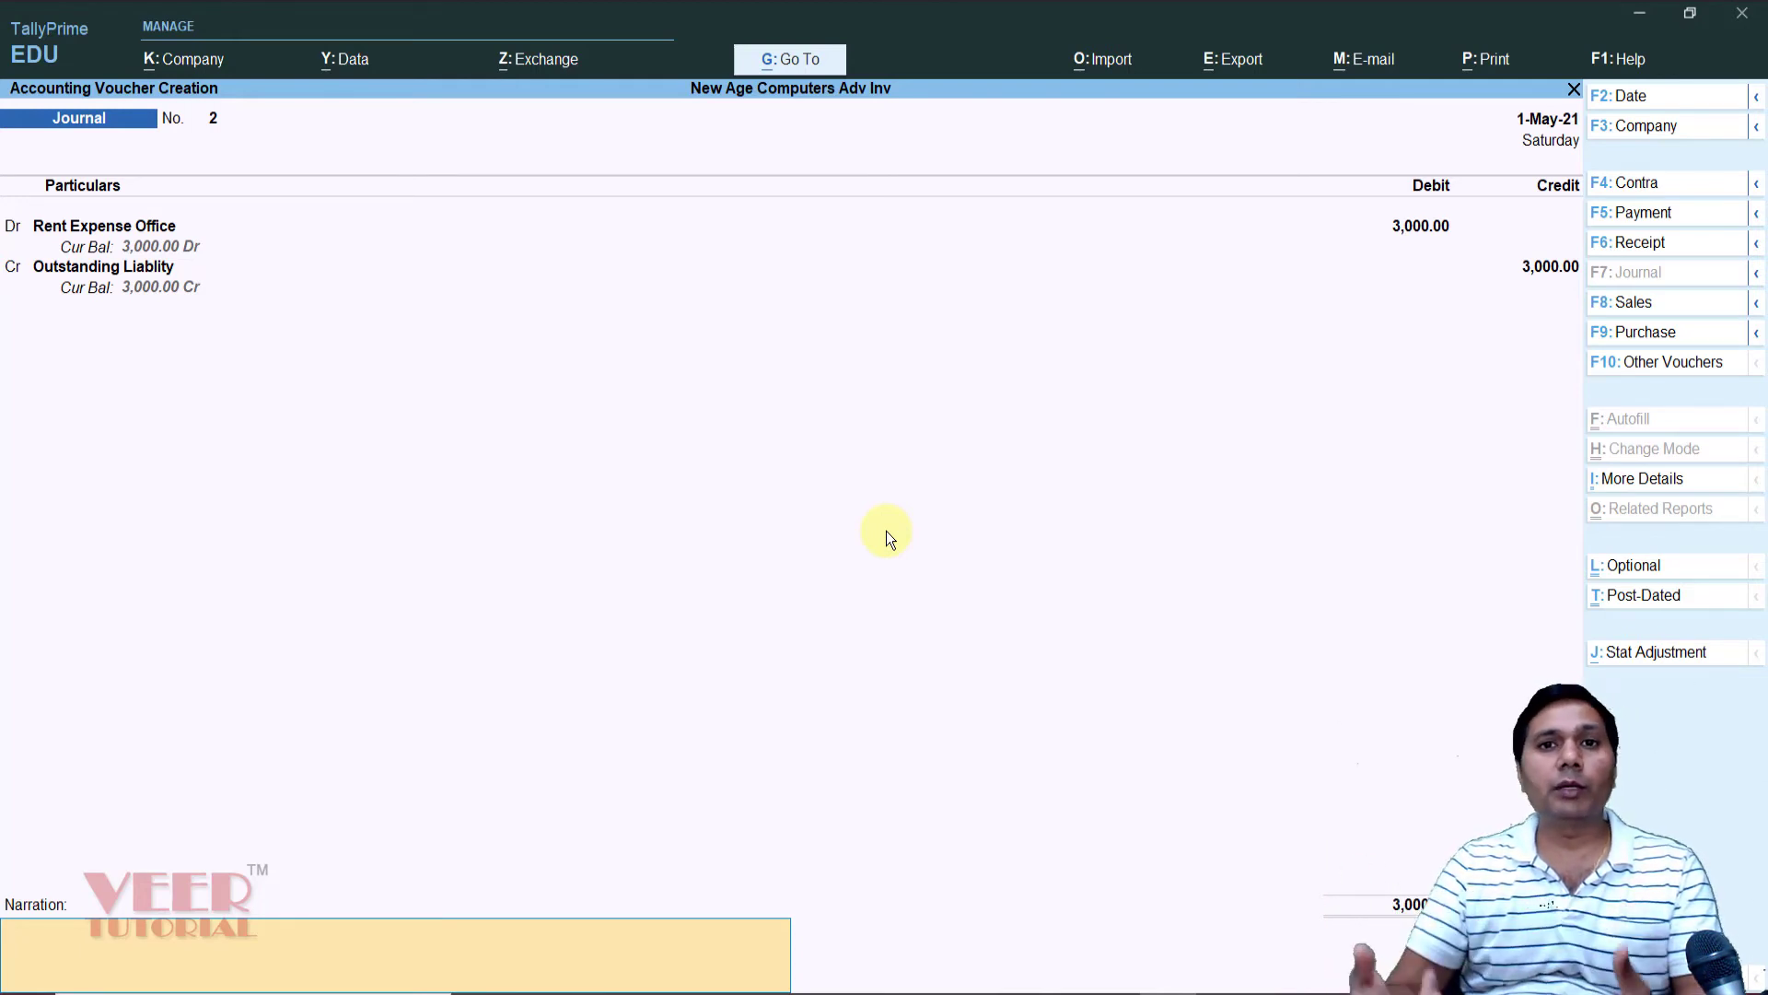
{"action": "type", "text": "rent for the mon"}
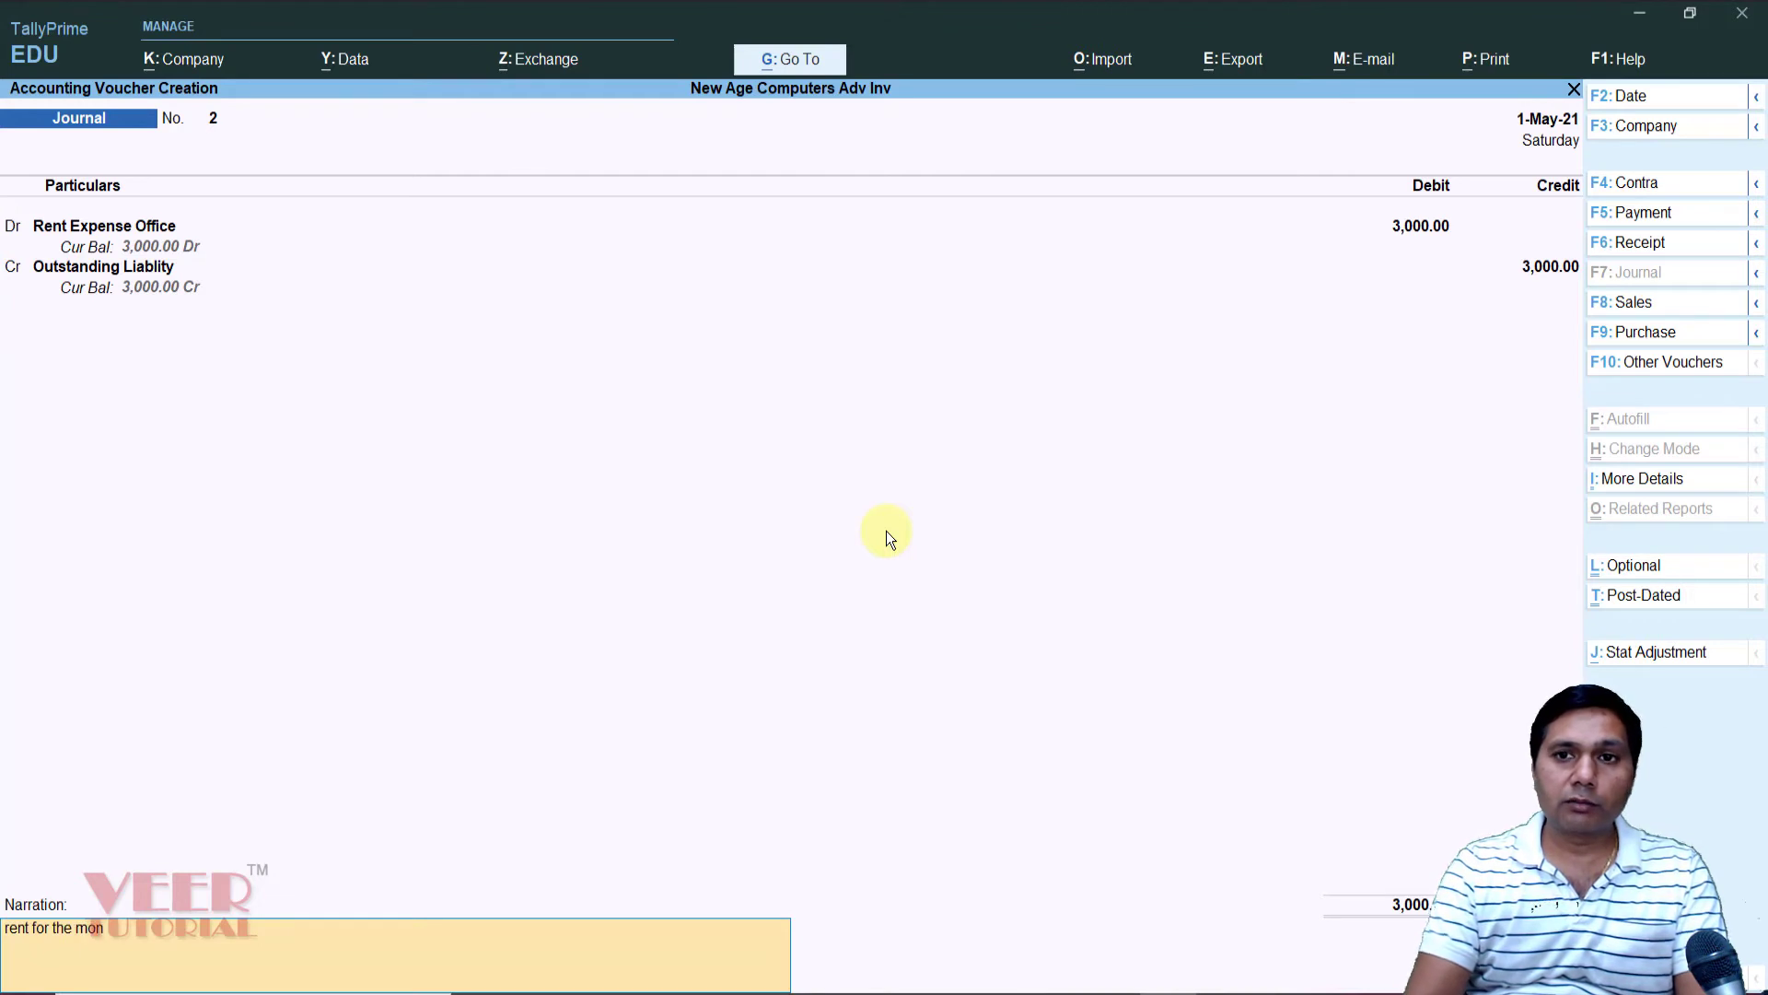
{"action": "type", "text": "th of april"}
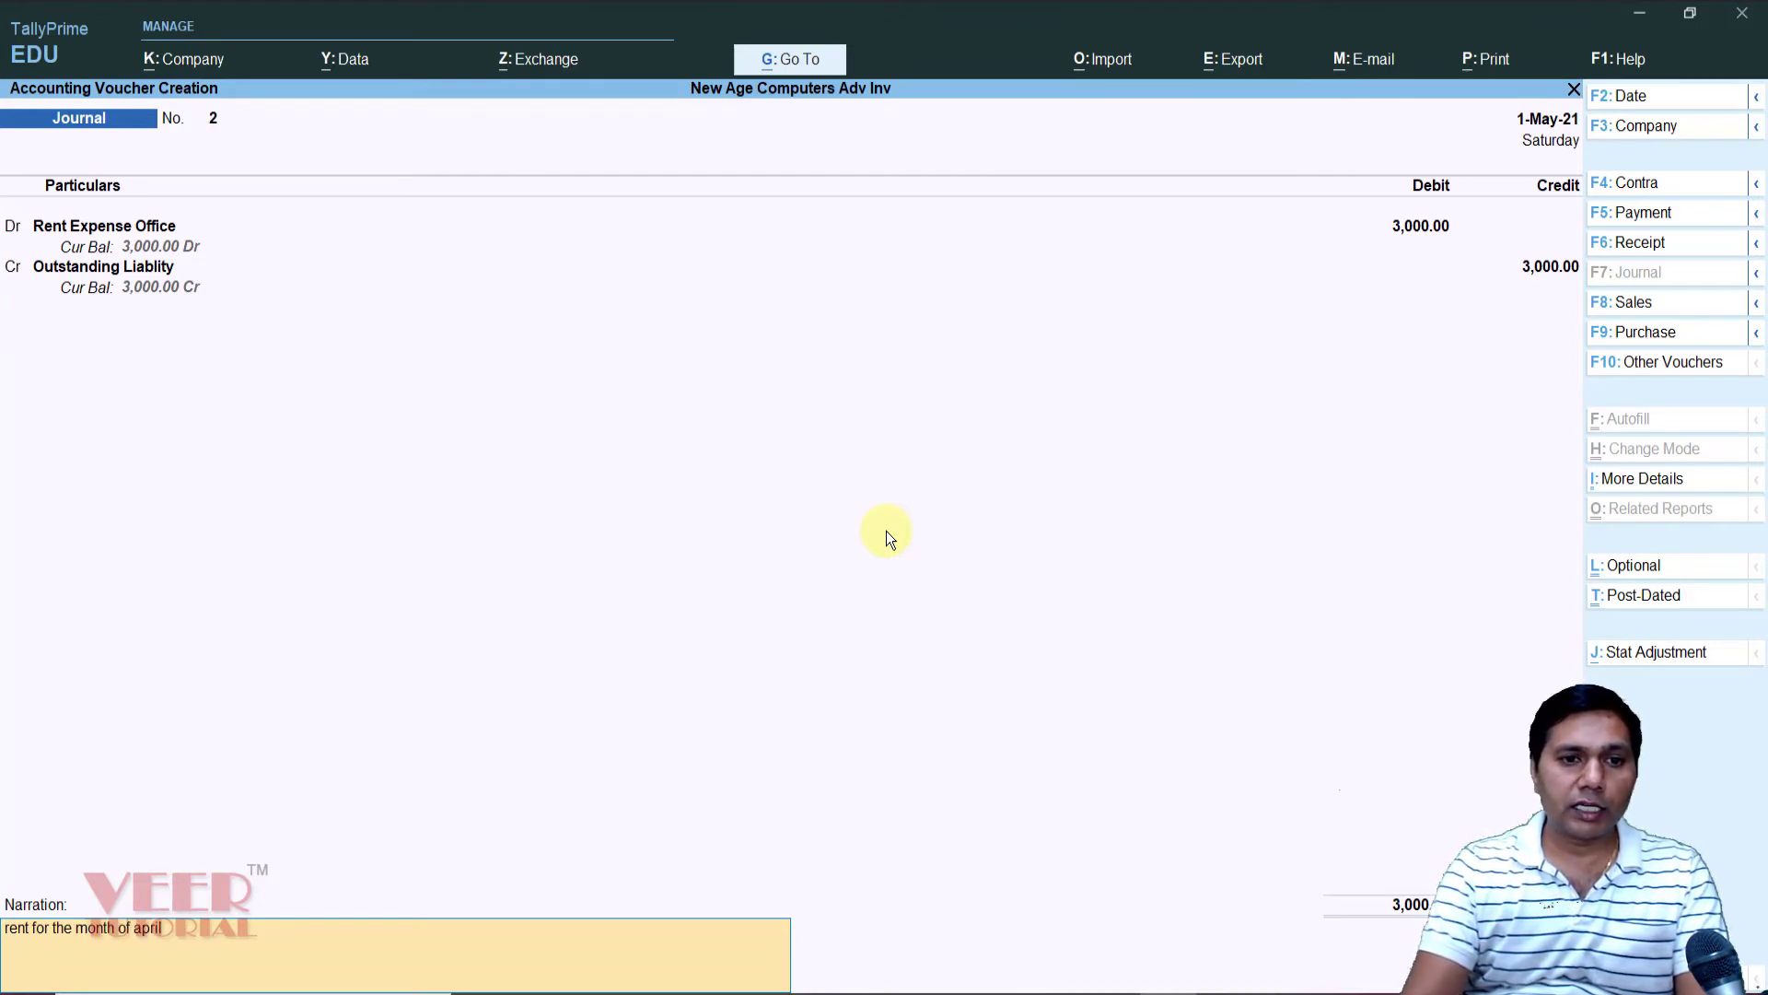
{"action": "type", "text": " is due"}
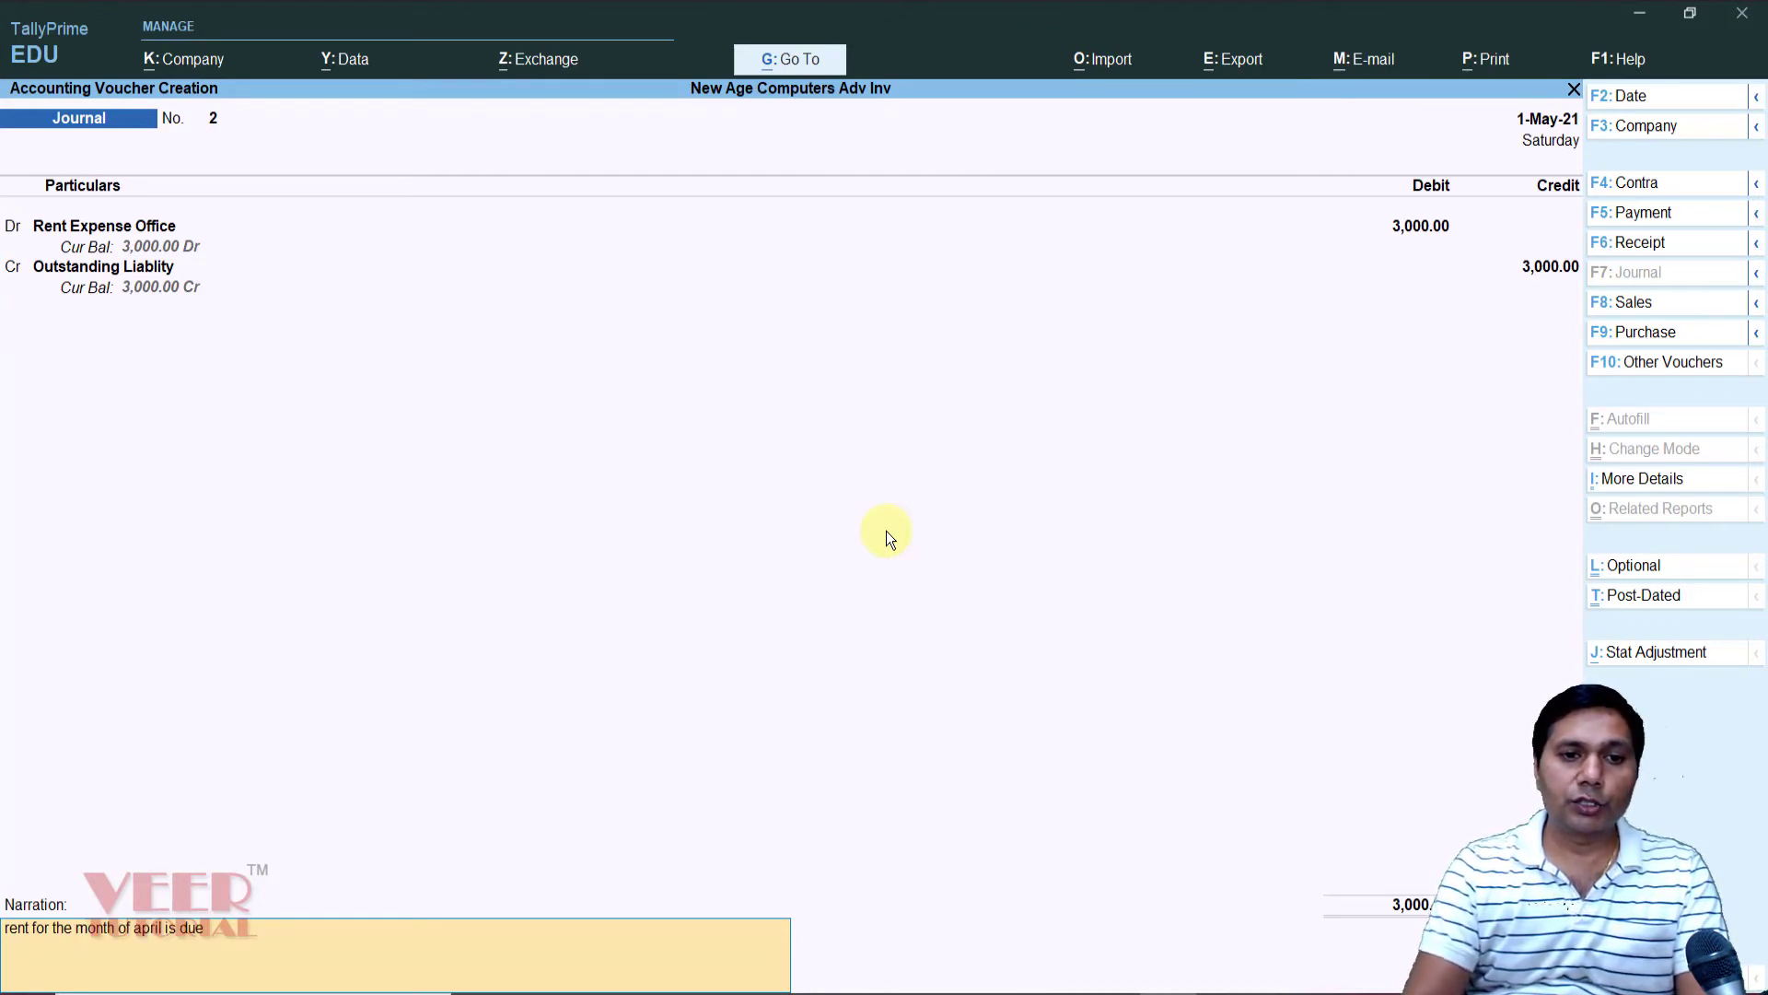
- Change the rent voucher's date to 1.4 and save the journal voucher
{"action": "key", "text": "F2"}
{"action": "type", "text": "30.4"}
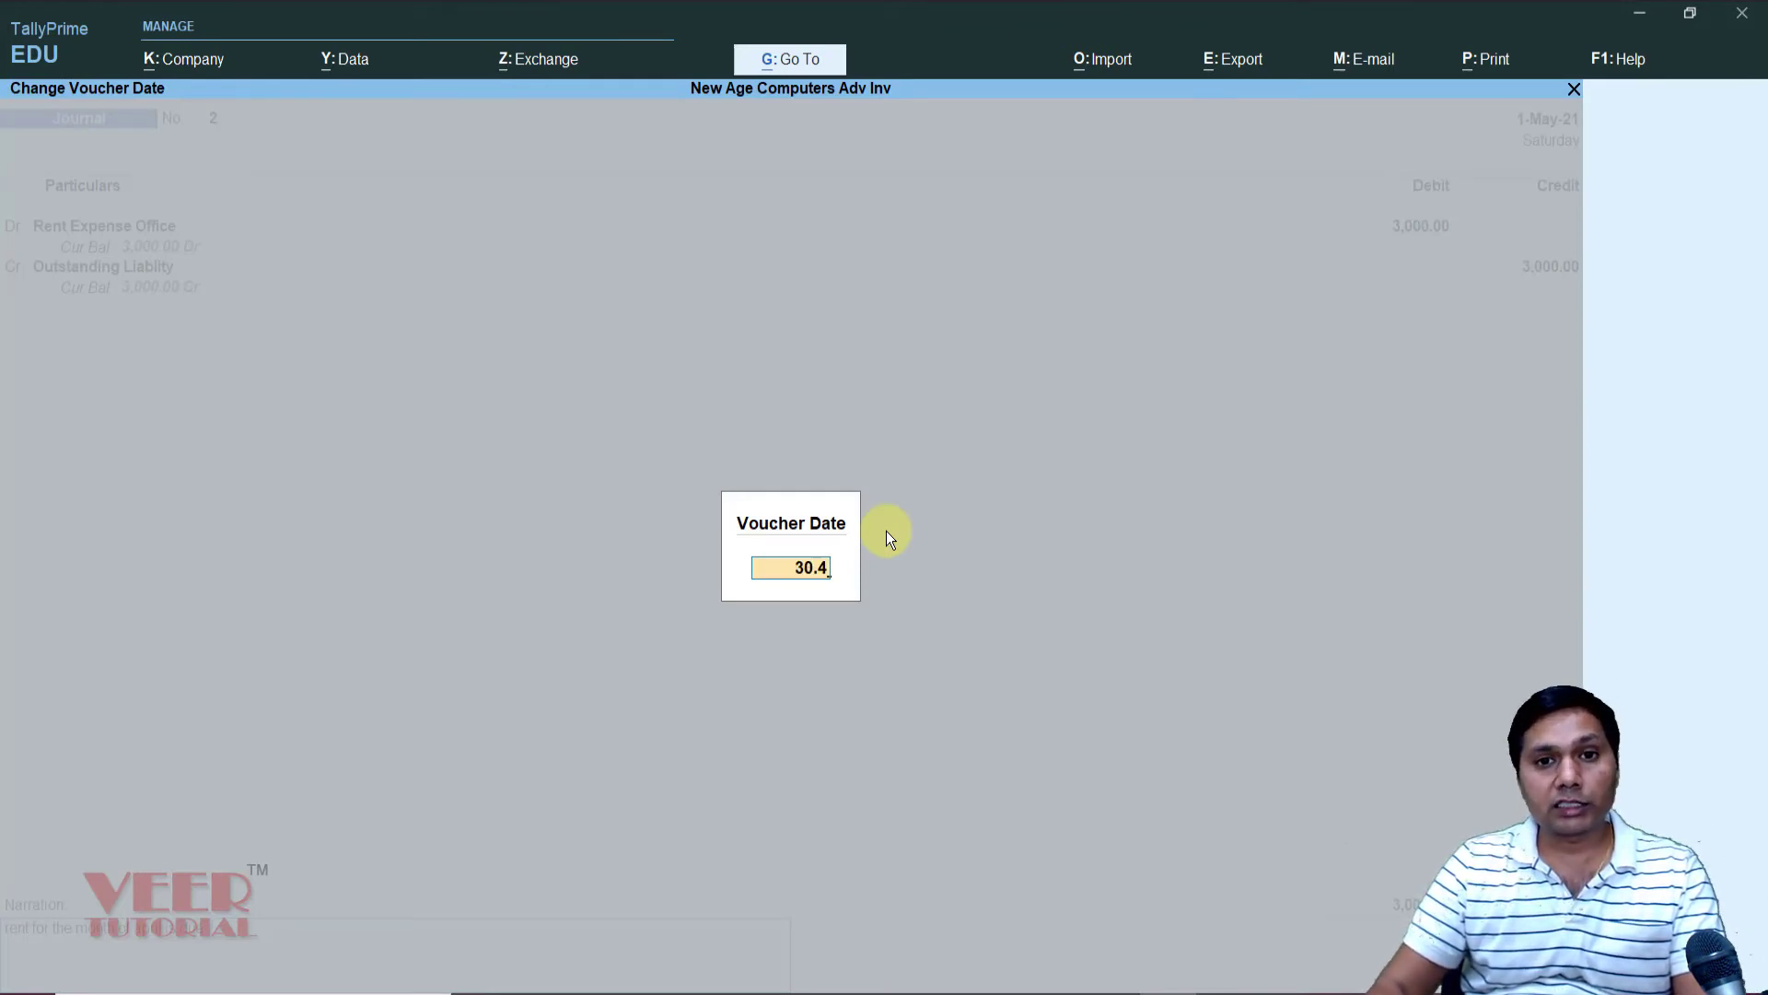
{"action": "key", "text": "BackSpace"}
{"action": "key", "text": "BackSpace"}
{"action": "key", "text": "BackSpace"}
{"action": "key", "text": "BackSpace"}
{"action": "type", "text": "1.4"}
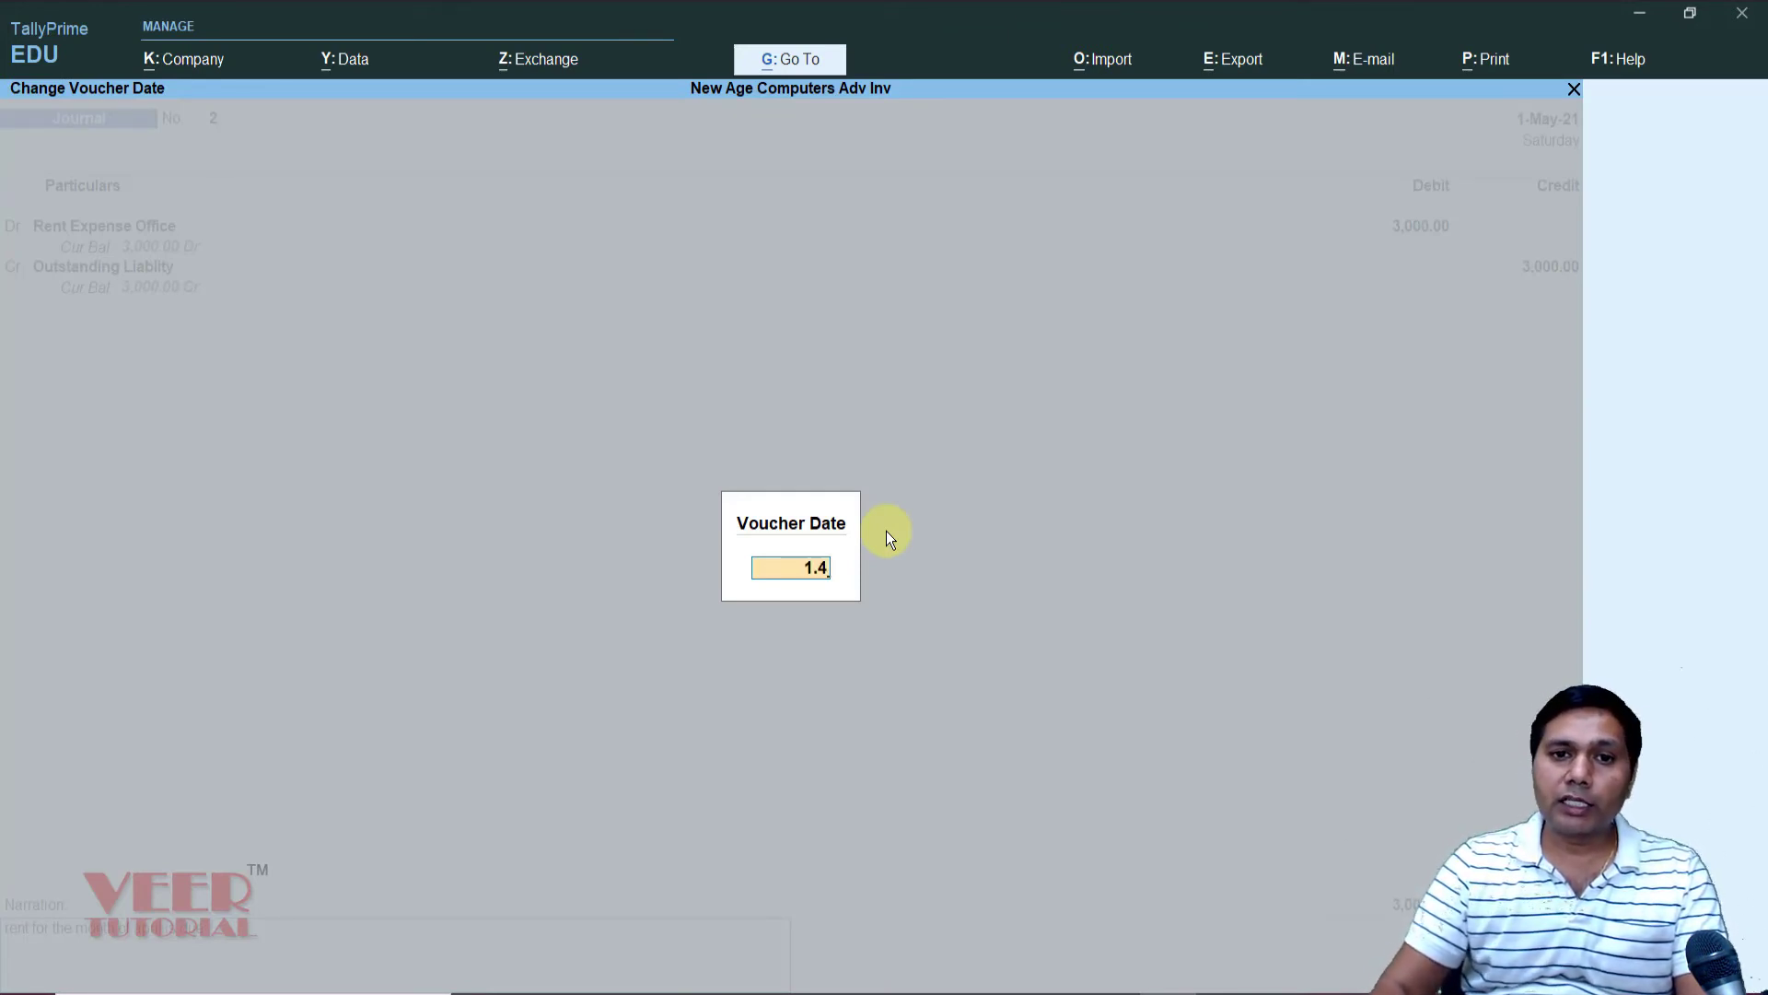
{"action": "key", "text": "Return"}
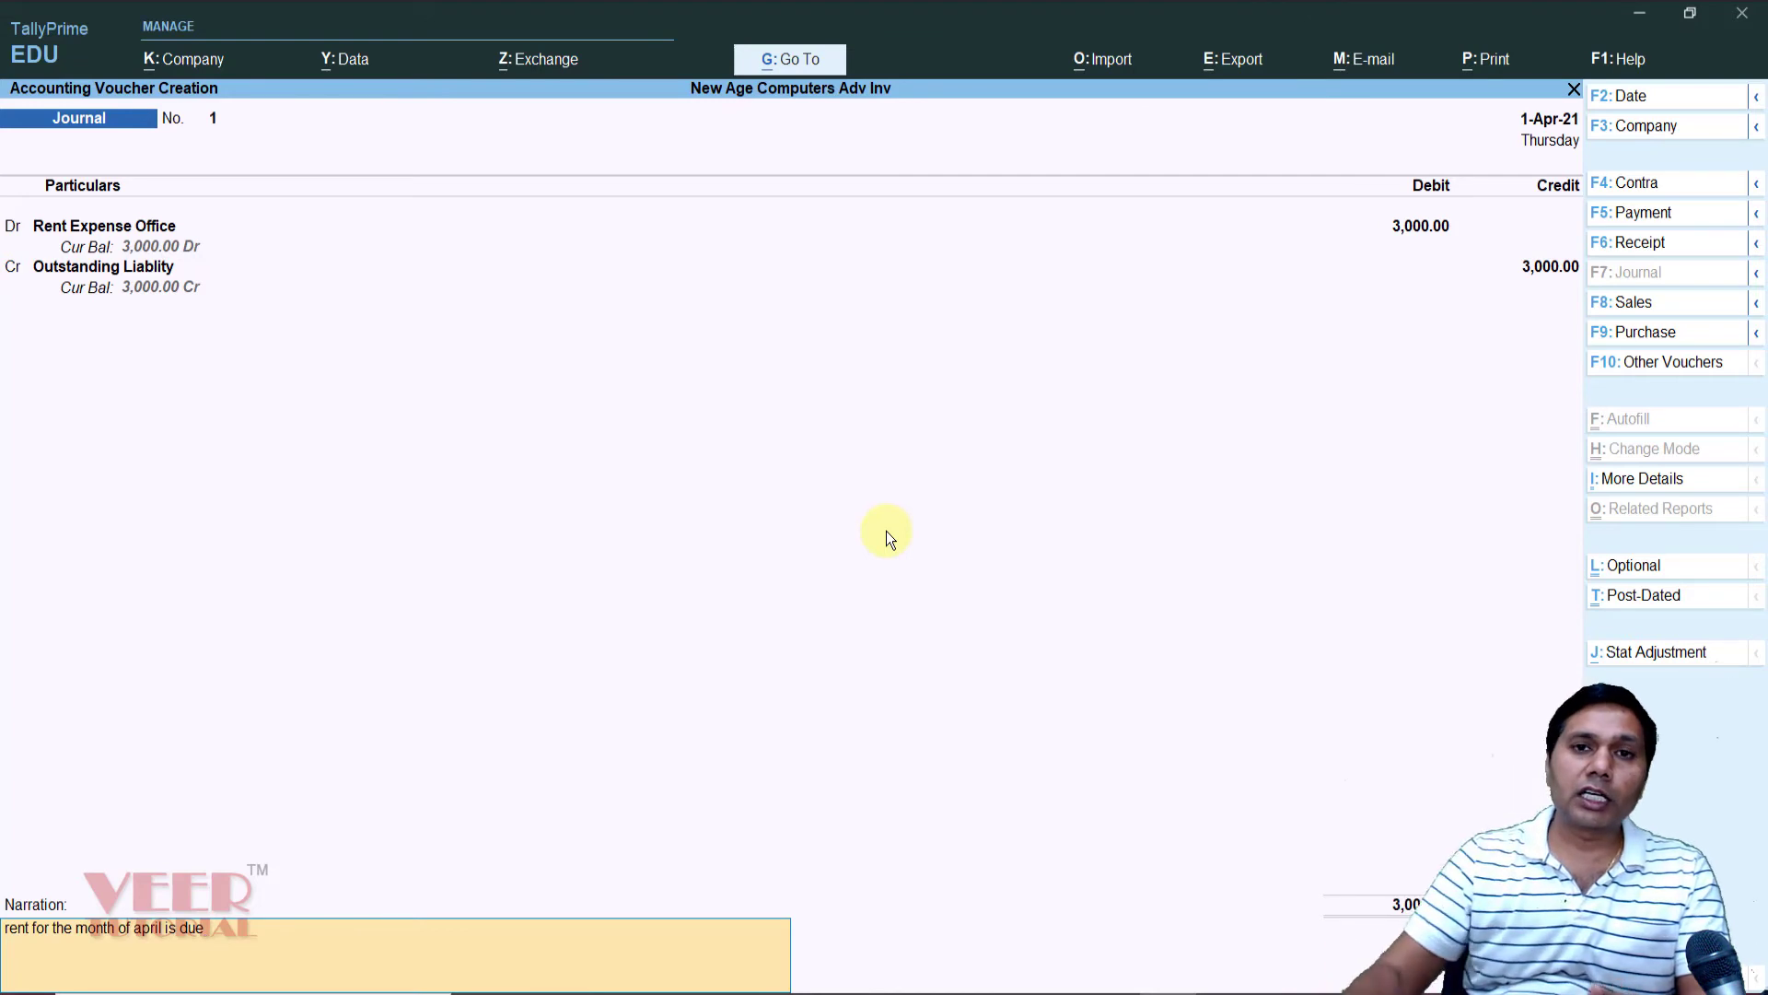
{"action": "key", "text": "Return"}
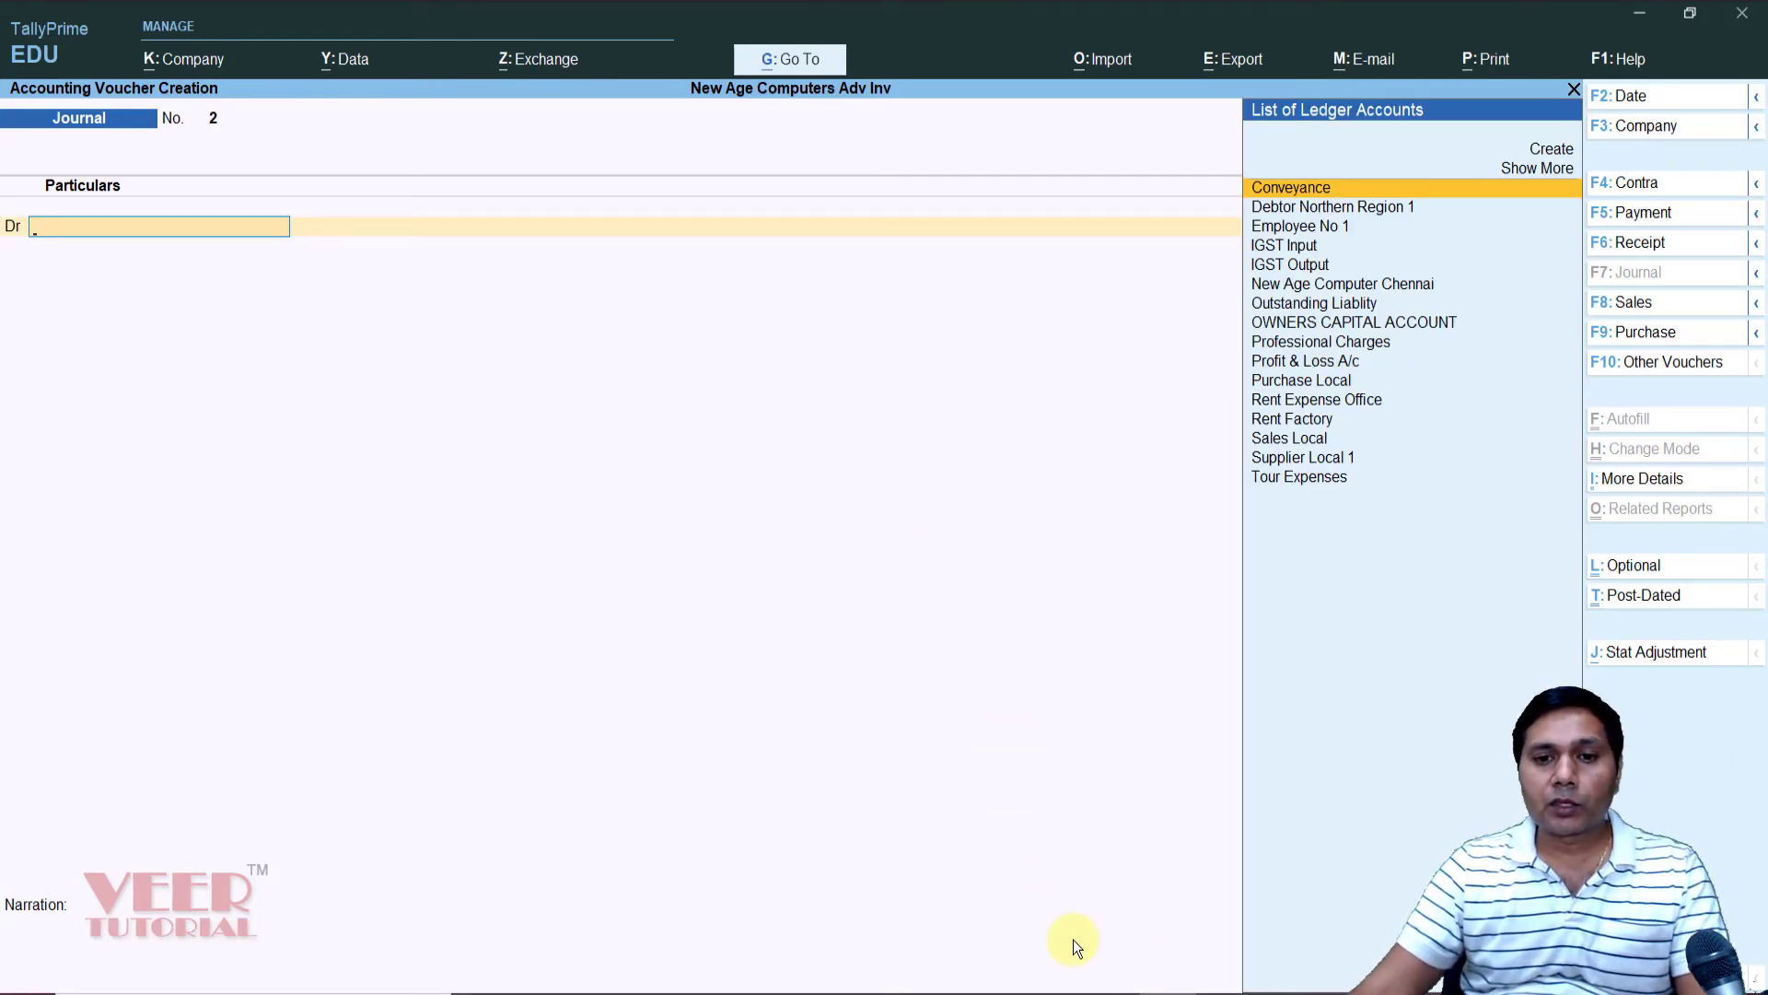
- Switch to the PowerPoint slide show, read the freight expenses transaction on the Journal Voucher slide, and return to TallyPrime
{"action": "left_click", "coordinate": [1049, 883]}
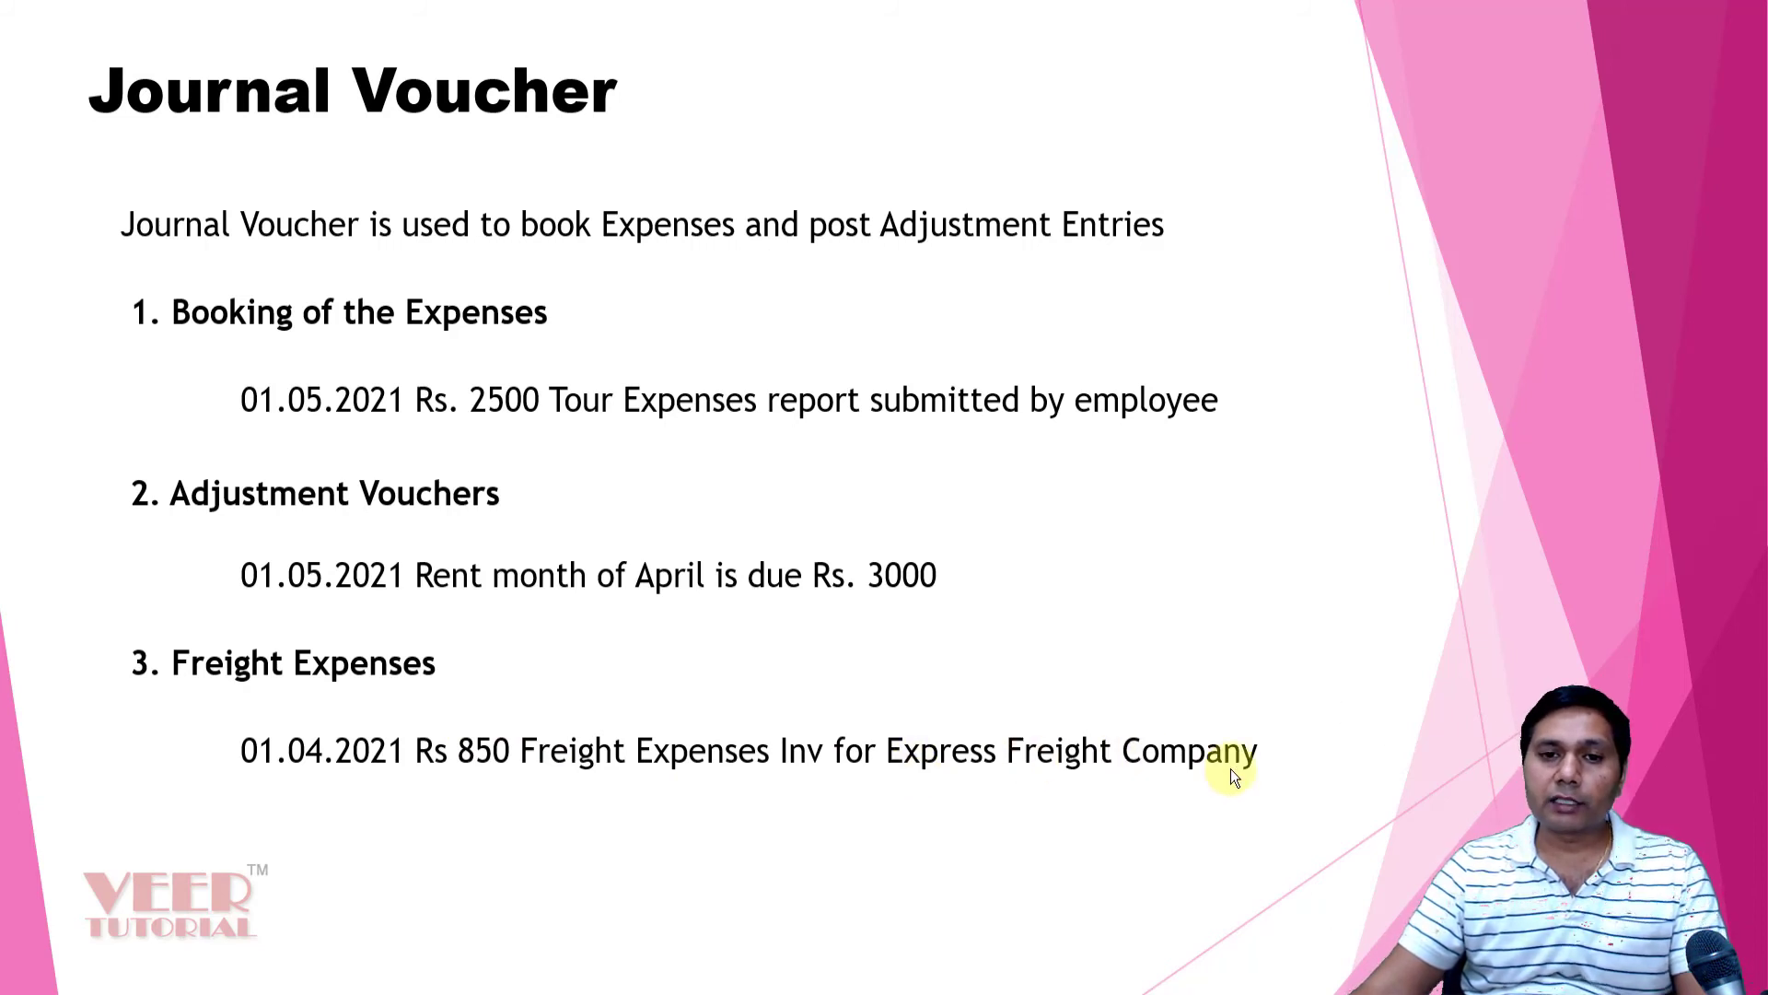
{"action": "key", "text": "alt+Tab"}
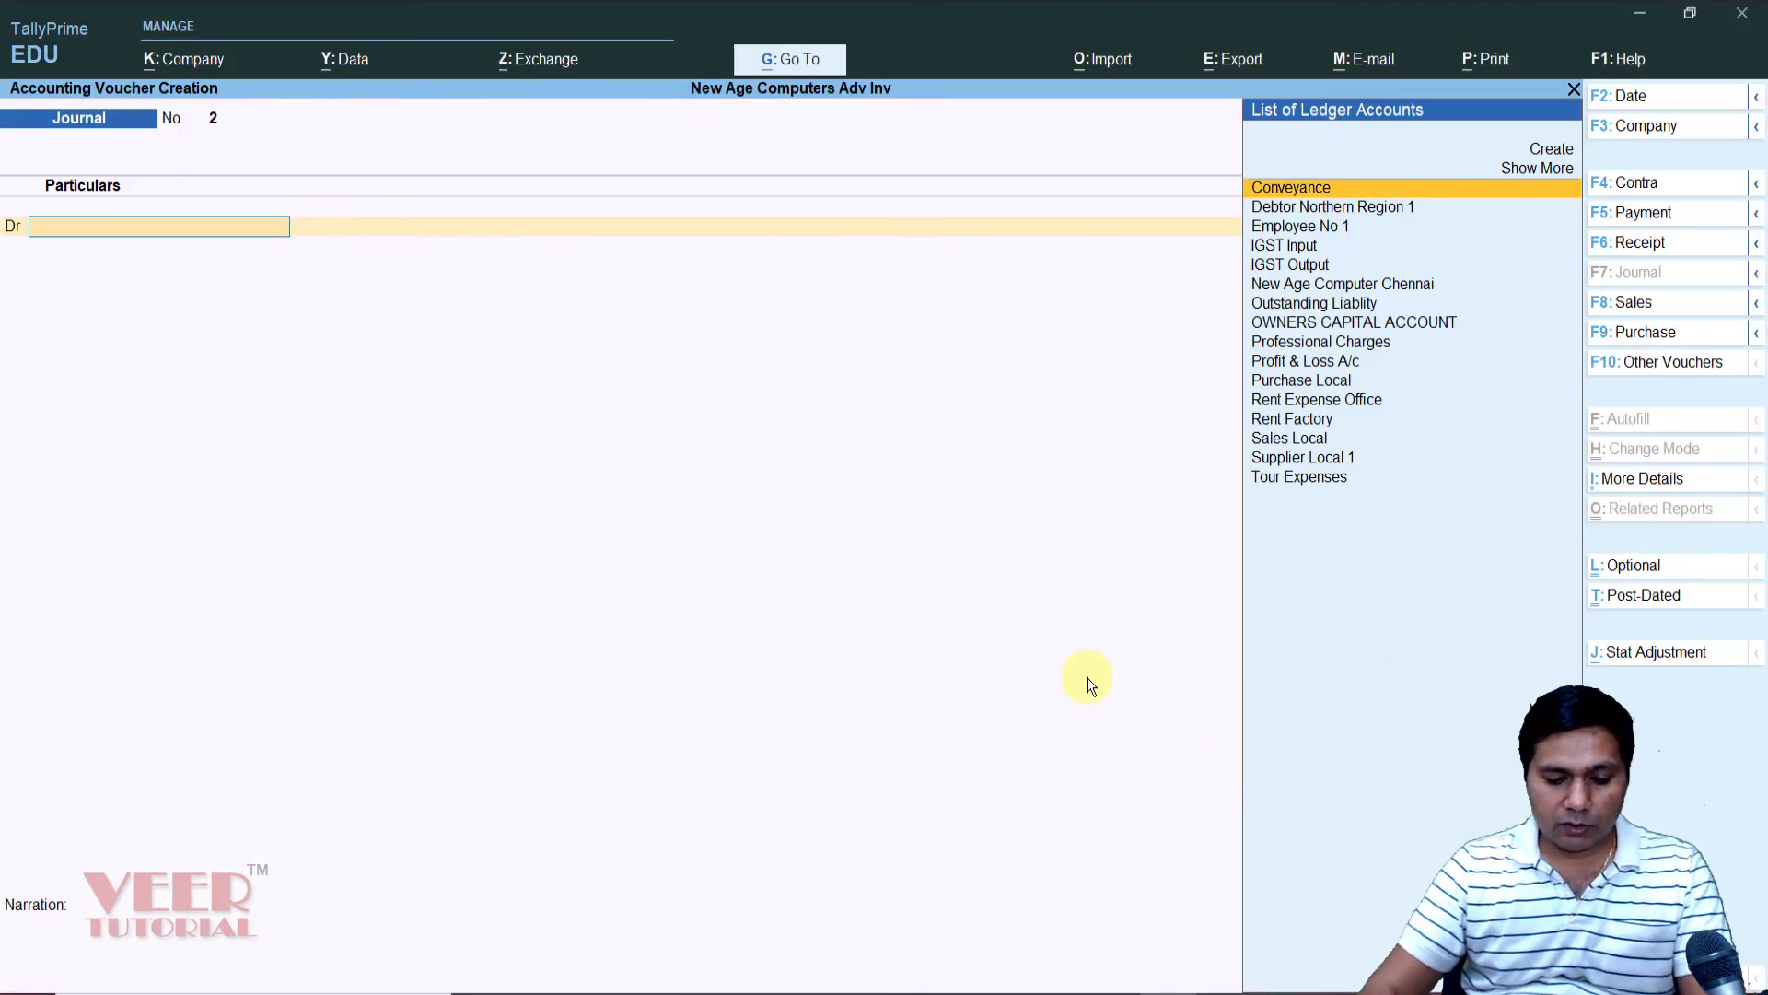
- Start a new ledger for the debit entry and name it Freight Outward
{"action": "key", "text": "alt+c"}
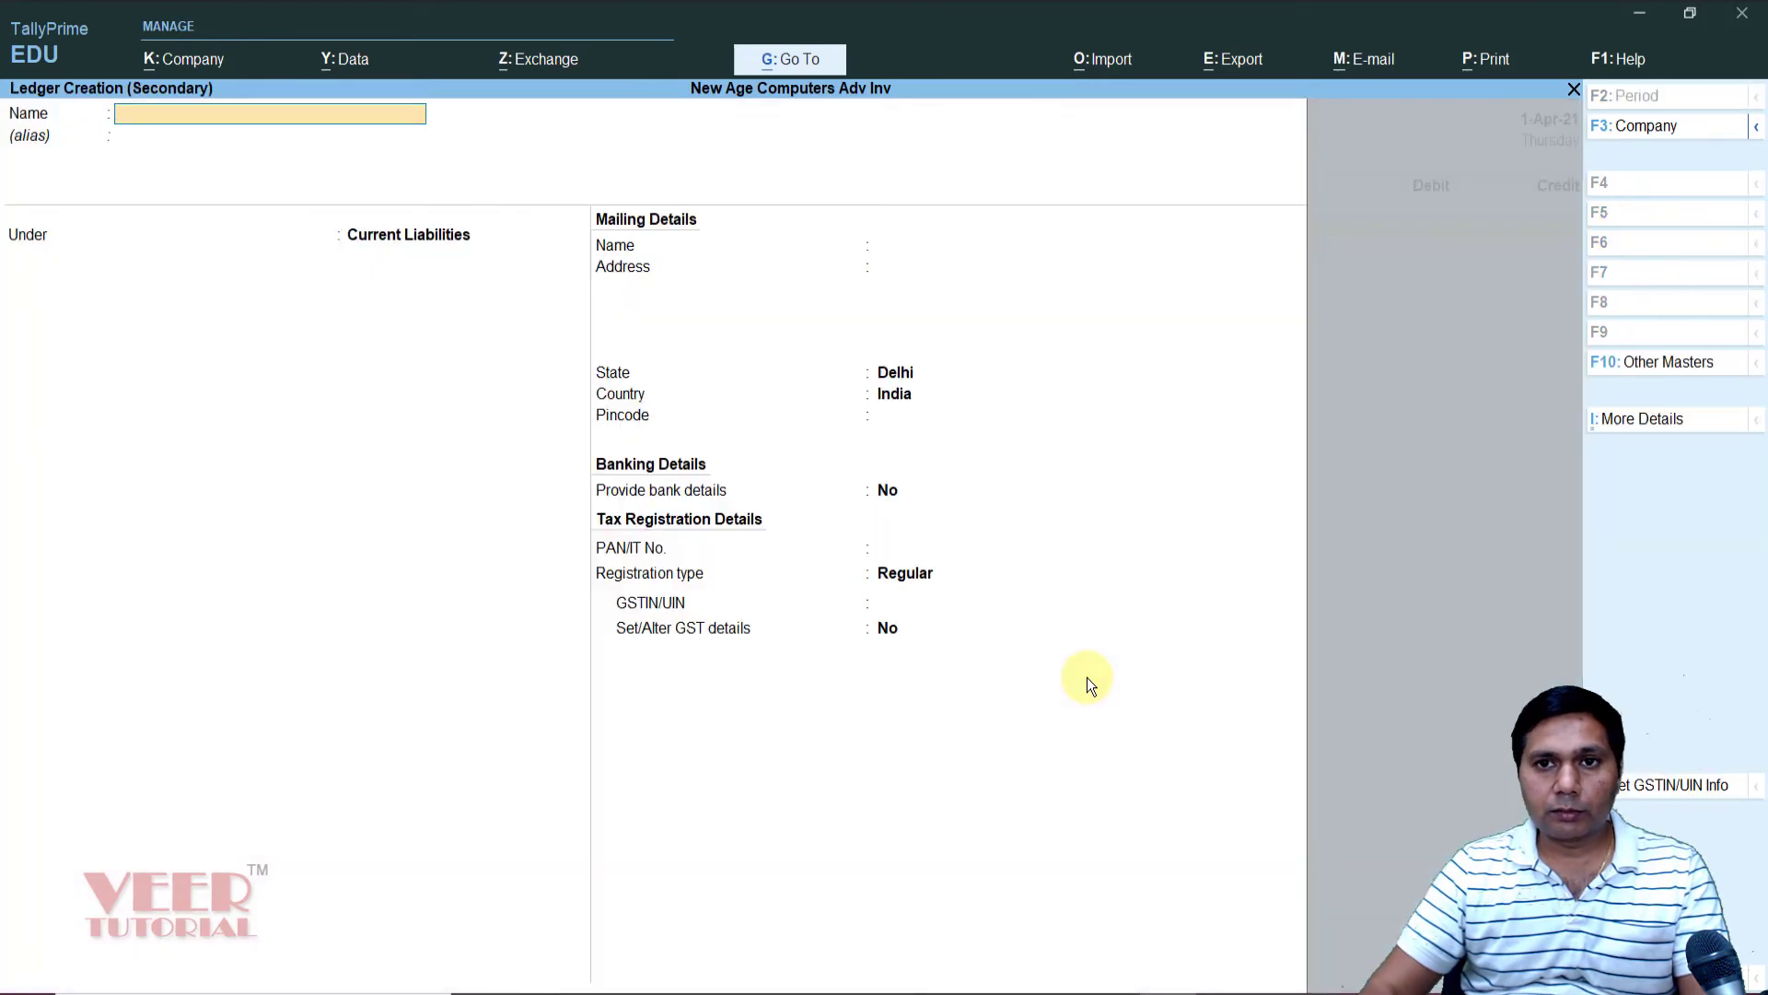
{"action": "type", "text": "Freight Expens"}
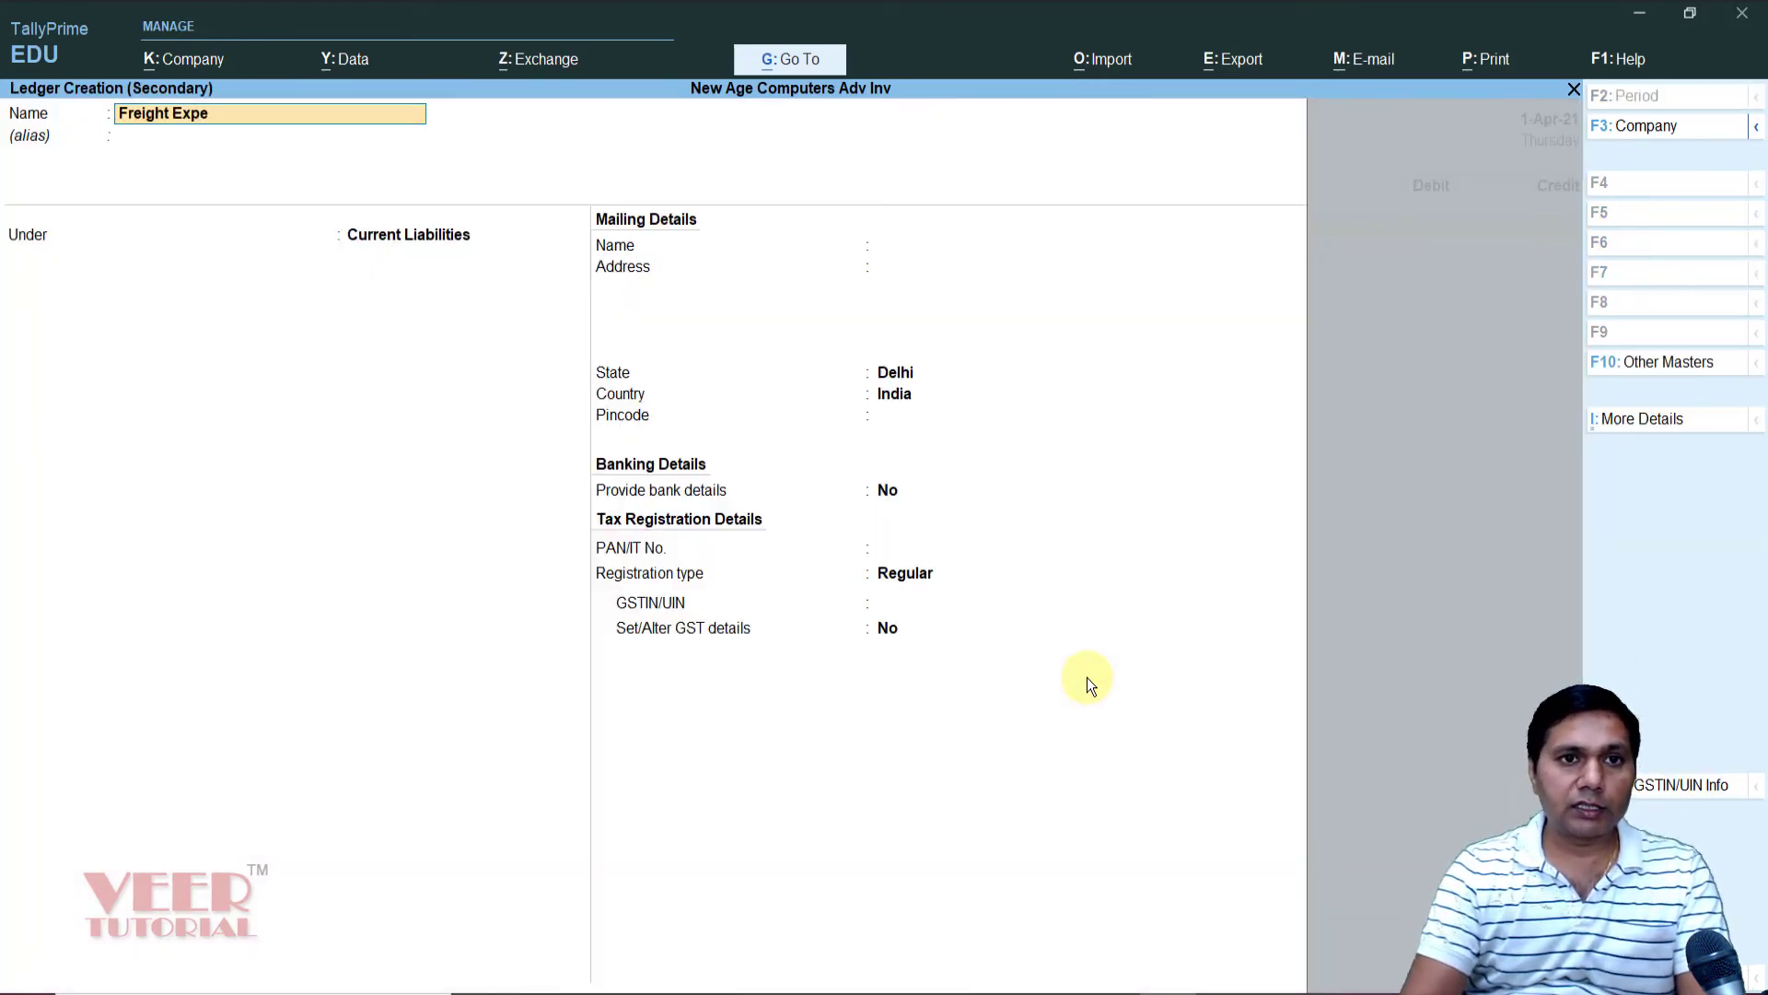
{"action": "key", "text": "BackSpace"}
{"action": "key", "text": "BackSpace"}
{"action": "key", "text": "BackSpace"}
{"action": "key", "text": "BackSpace"}
{"action": "key", "text": "BackSpace"}
{"action": "key", "text": "BackSpace"}
{"action": "type", "text": "Outward"}
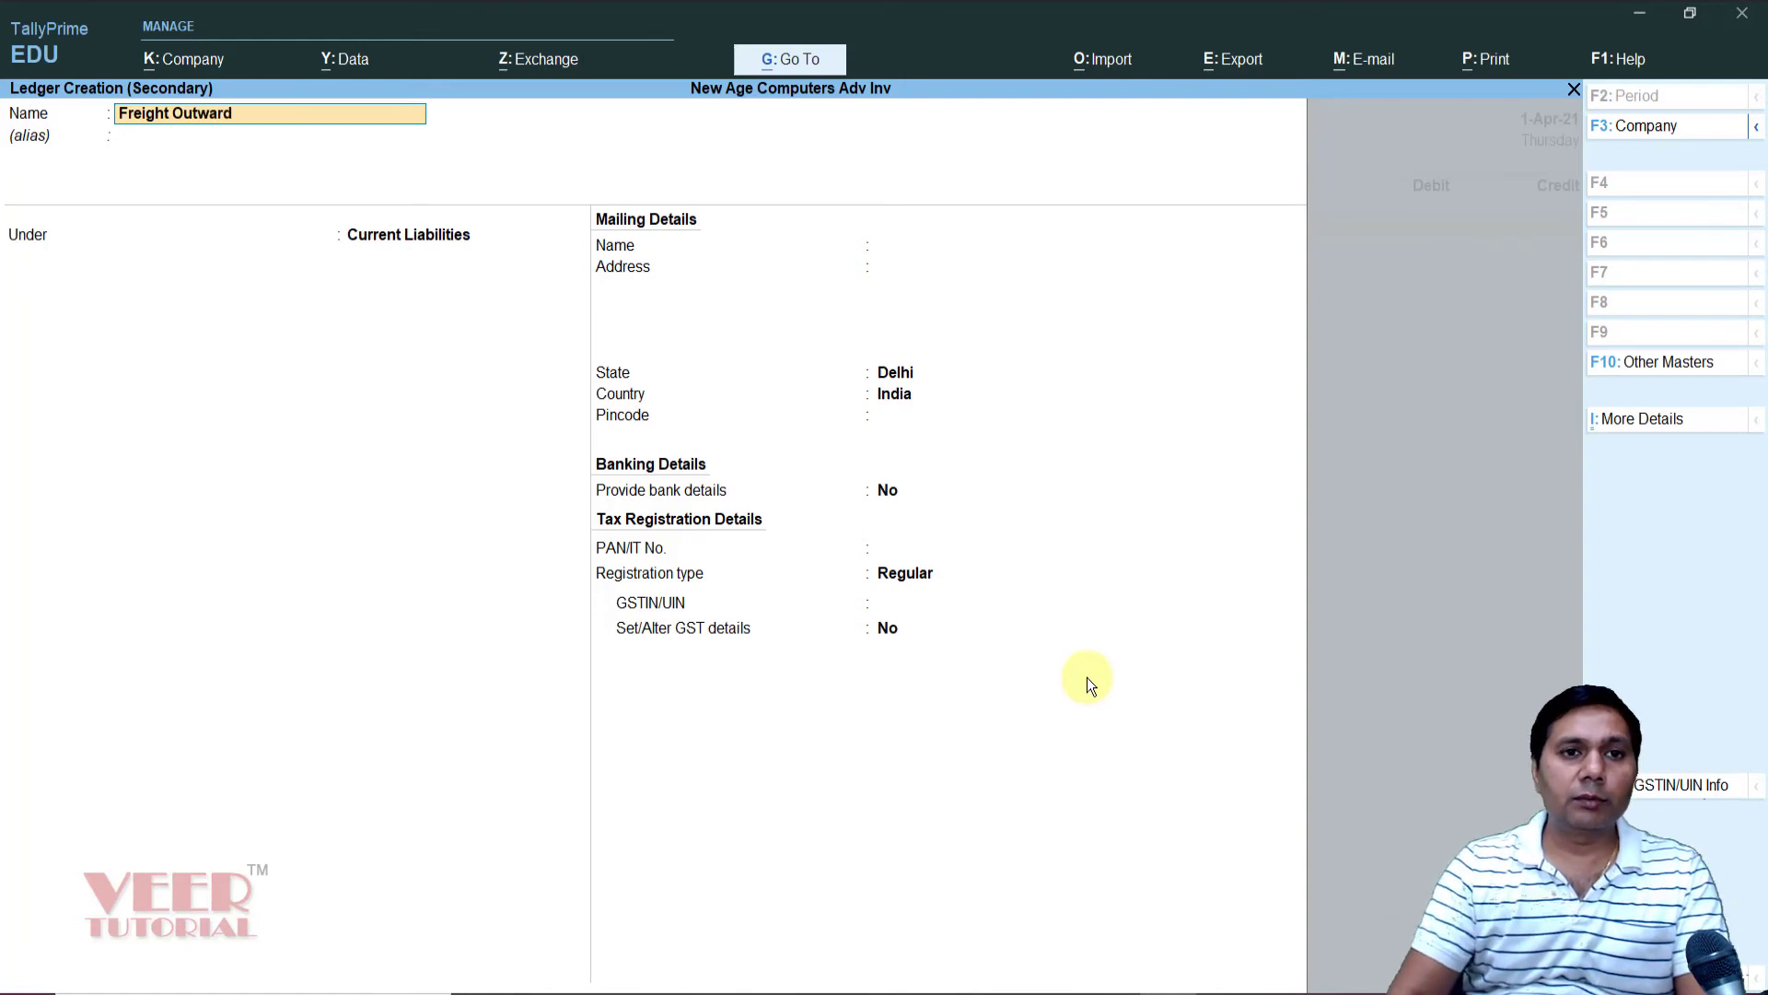
{"action": "key", "text": "Return"}
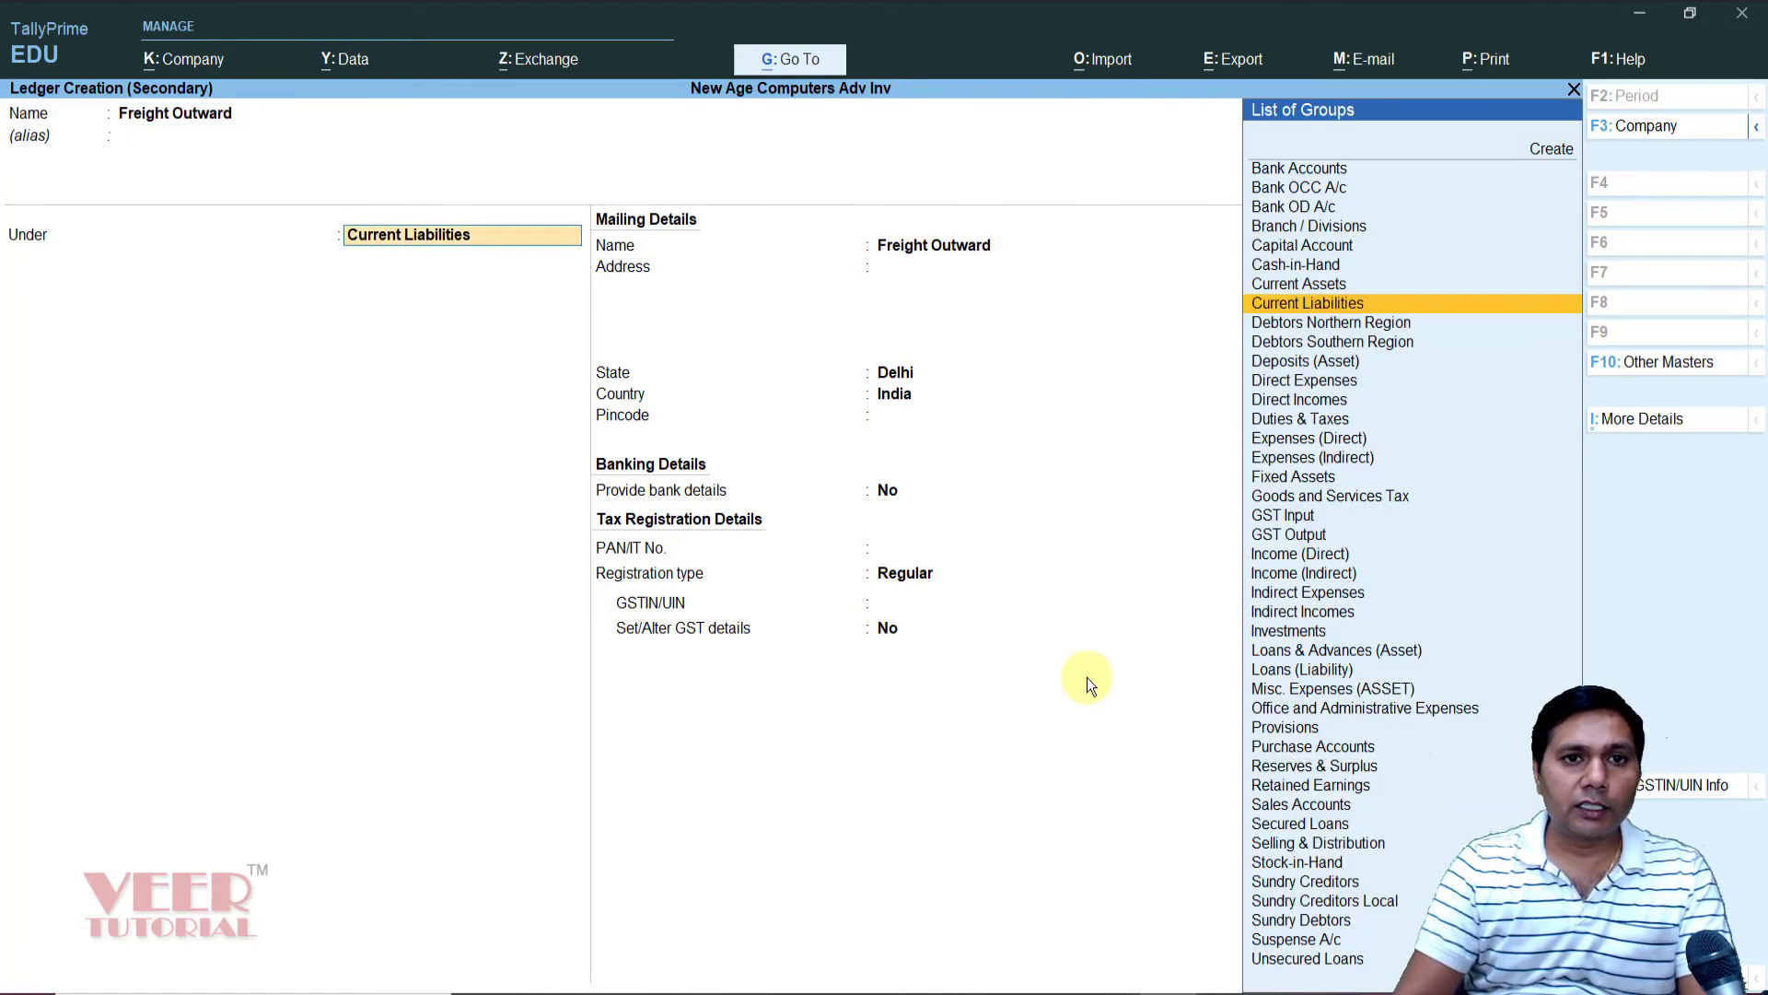
- Place the Freight Outward ledger under Selling & Distribution, with its ledger type Not Applicable
{"action": "type", "text": "In"}
{"action": "key", "text": "BackSpace"}
{"action": "key", "text": "BackSpace"}
{"action": "type", "text": "Sel"}
{"action": "key", "text": "Return"}
{"action": "key", "text": "Return"}
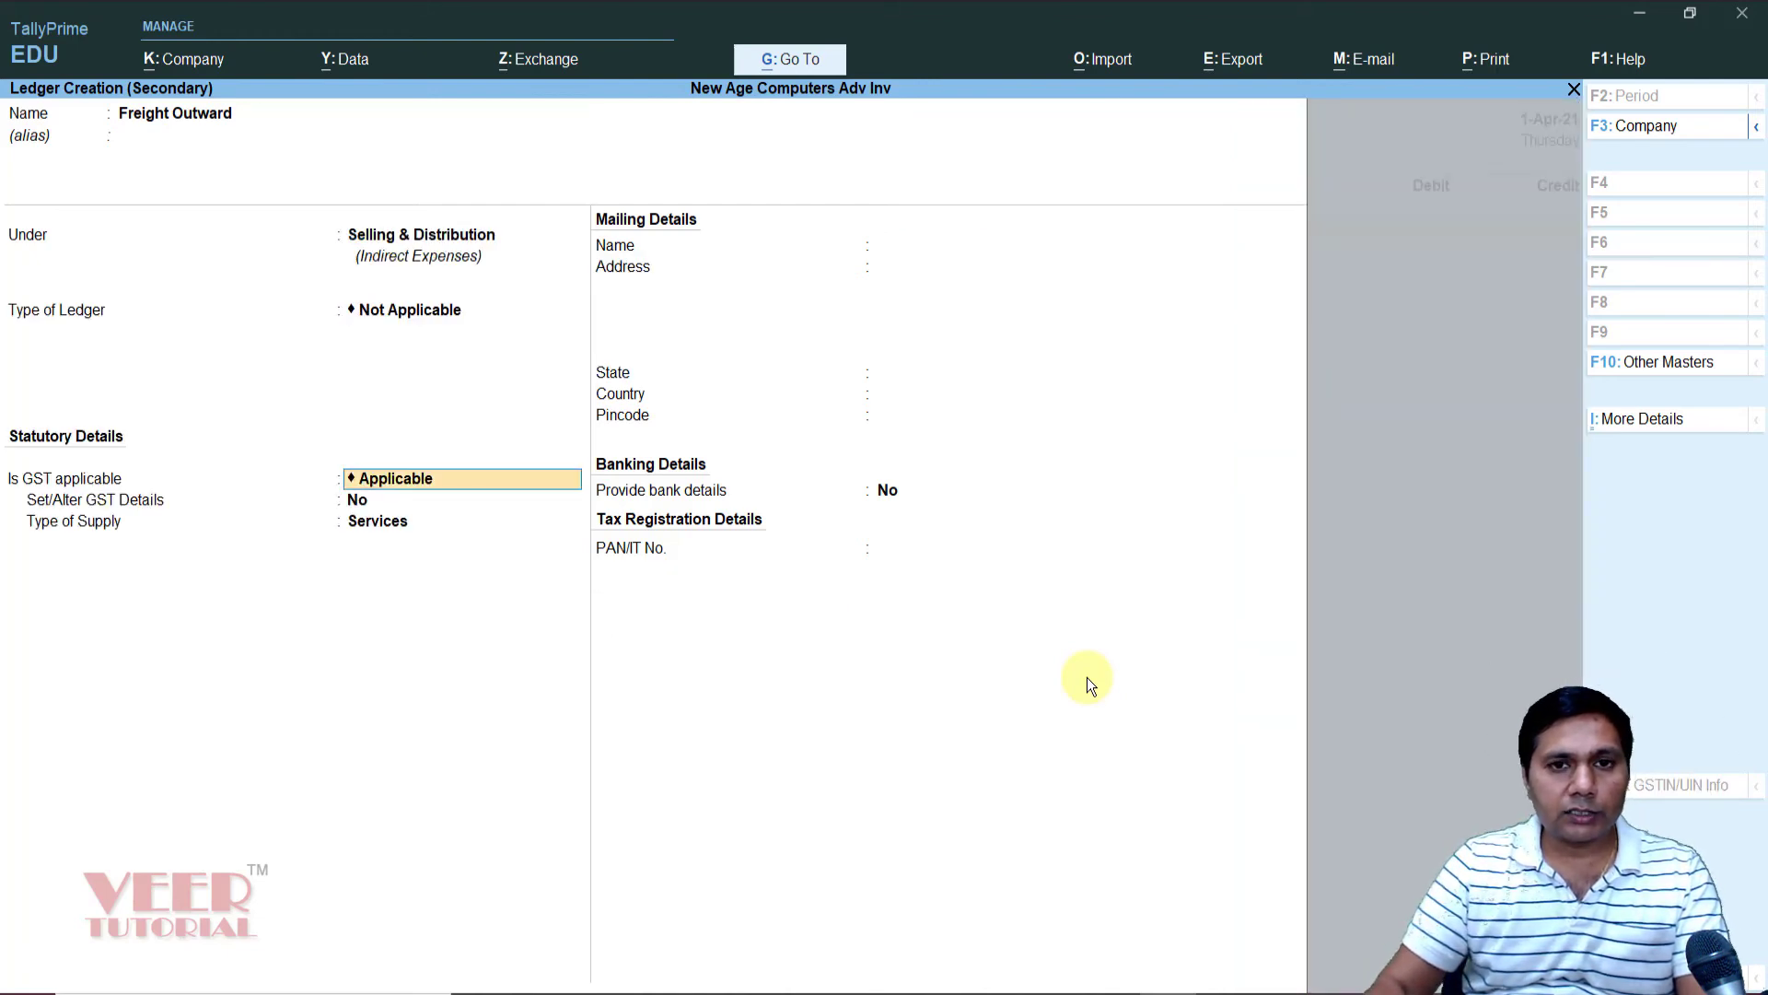
- Set GST applicability and assessable value inclusion to Not Applicable for the Freight Outward ledger and save it
{"action": "key", "text": "BackSpace"}
{"action": "key", "text": "Down"}
{"action": "key", "text": "Up"}
{"action": "key", "text": "Up"}
{"action": "key", "text": "Return"}
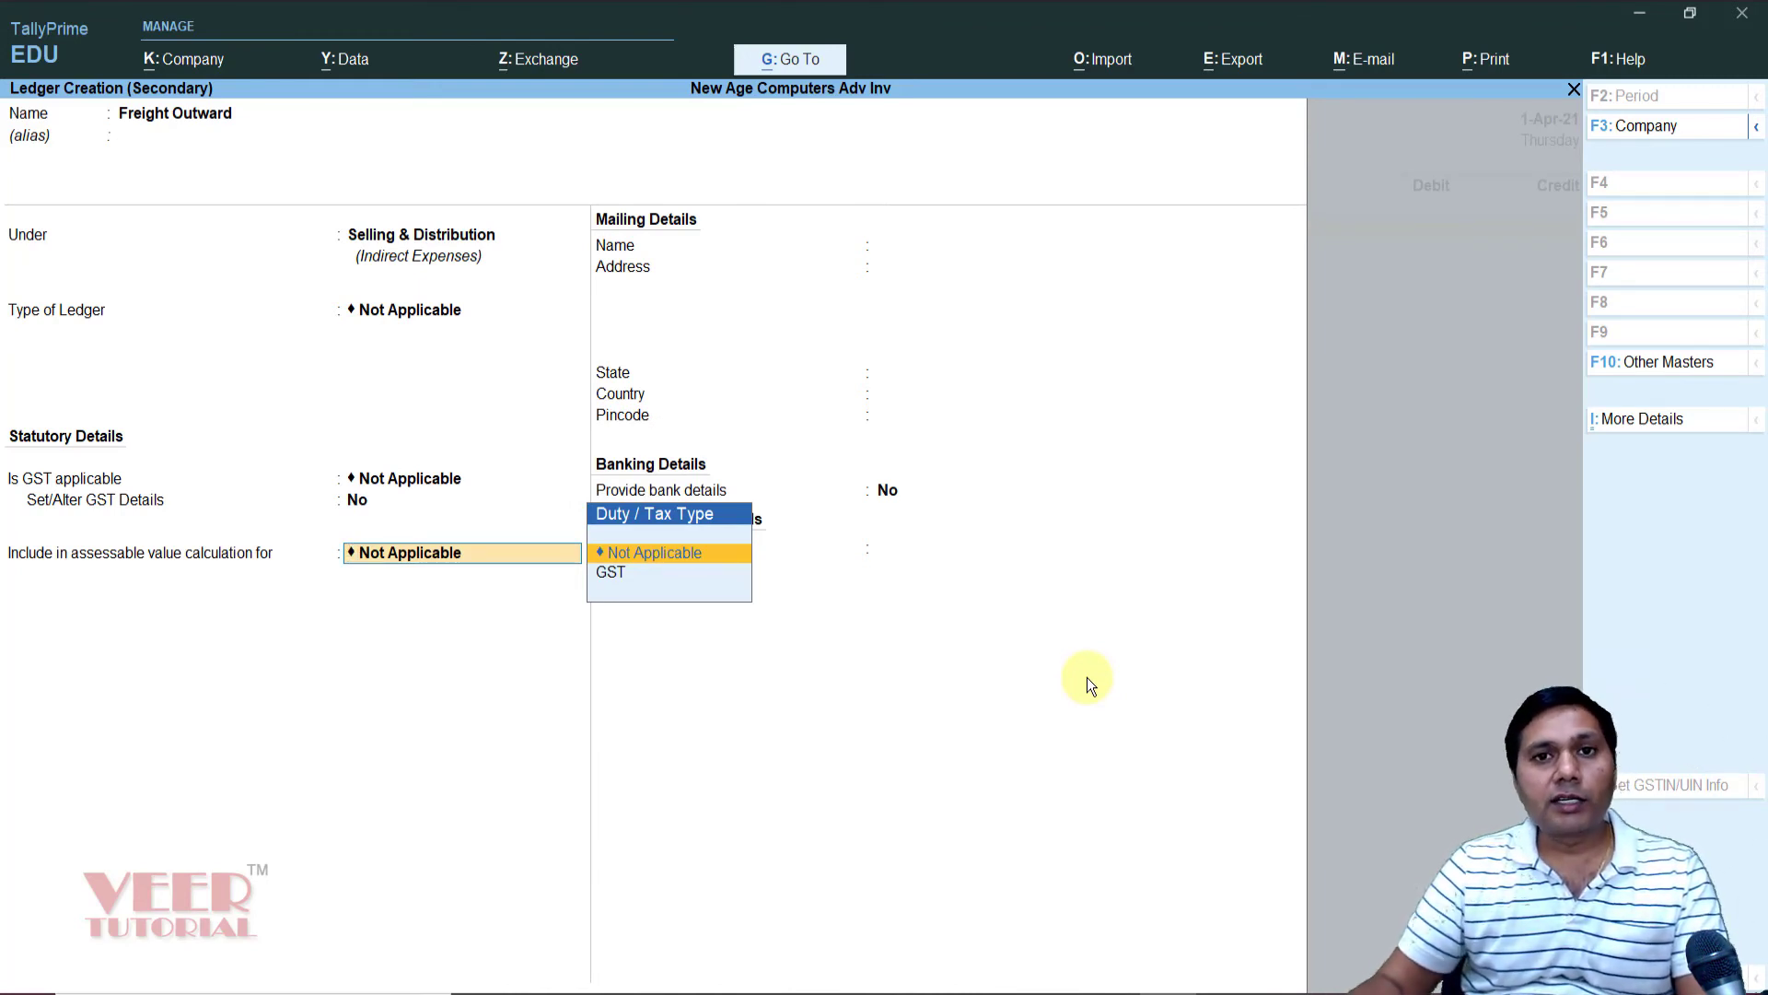
{"action": "key", "text": "Return"}
{"action": "key", "text": "Return"}
{"action": "key", "text": "Return"}
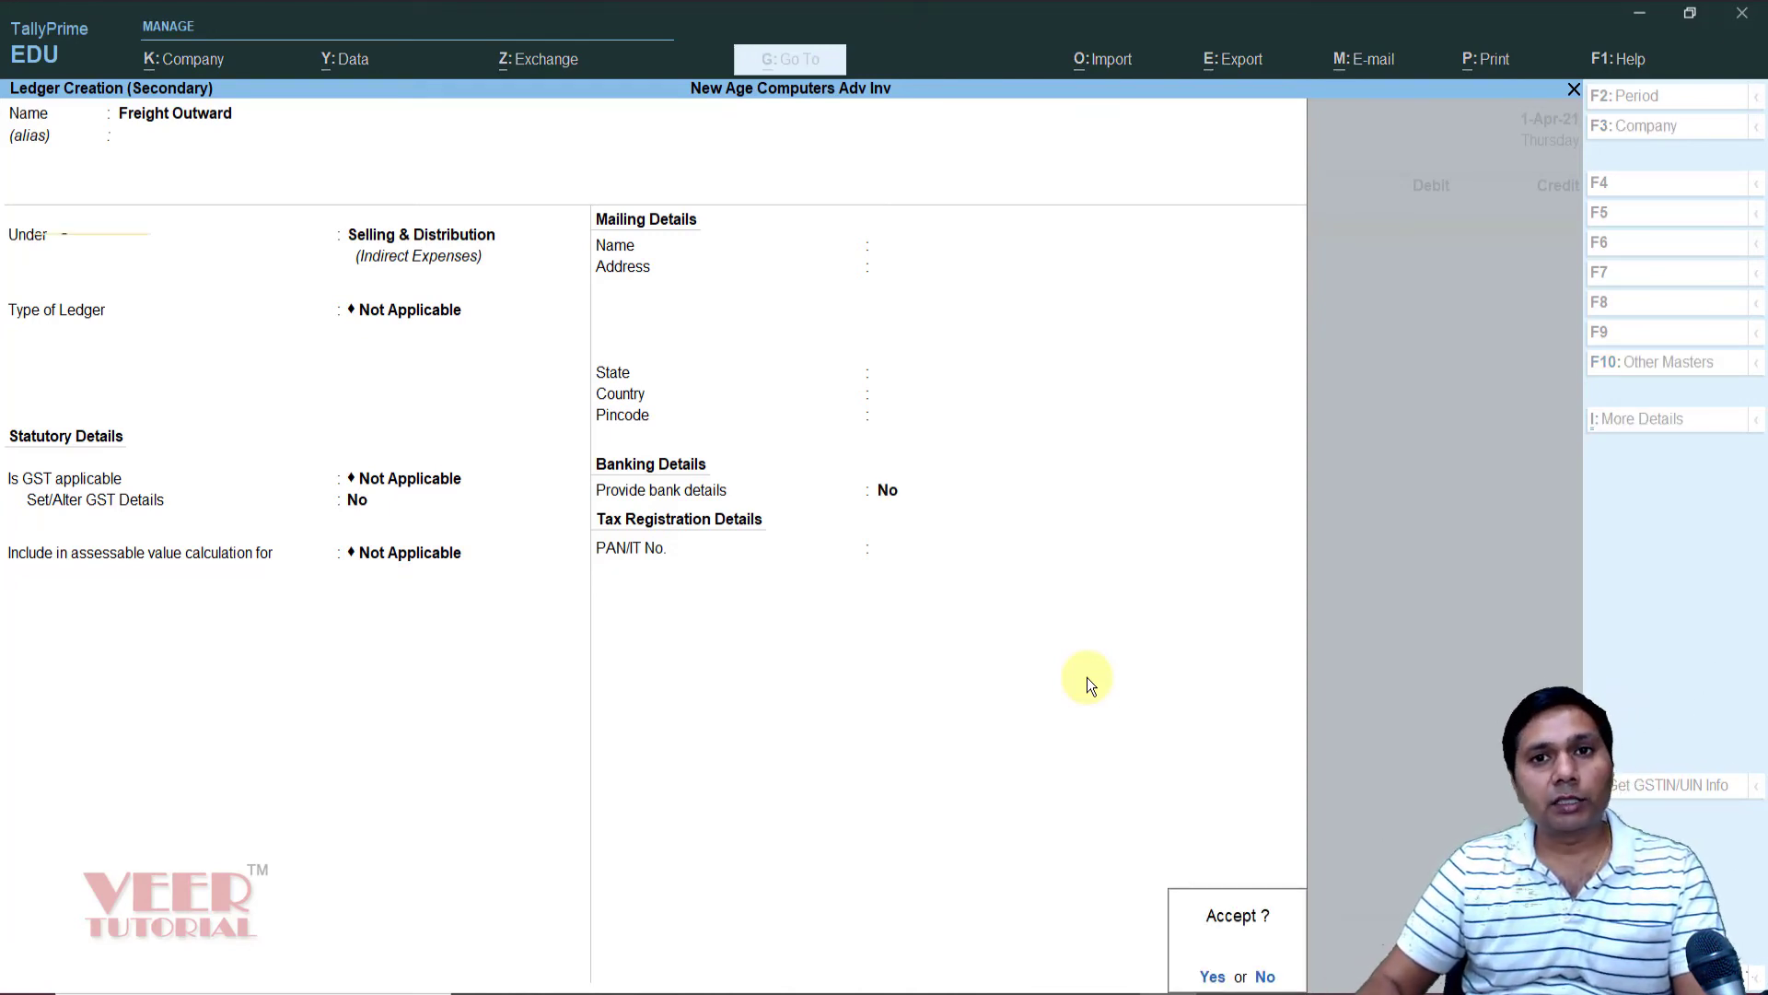
{"action": "key", "text": "Return"}
- Debit Freight Outward with 2500 and begin the voucher's credit entry
{"action": "type", "text": "2500"}
{"action": "key", "text": "Return"}
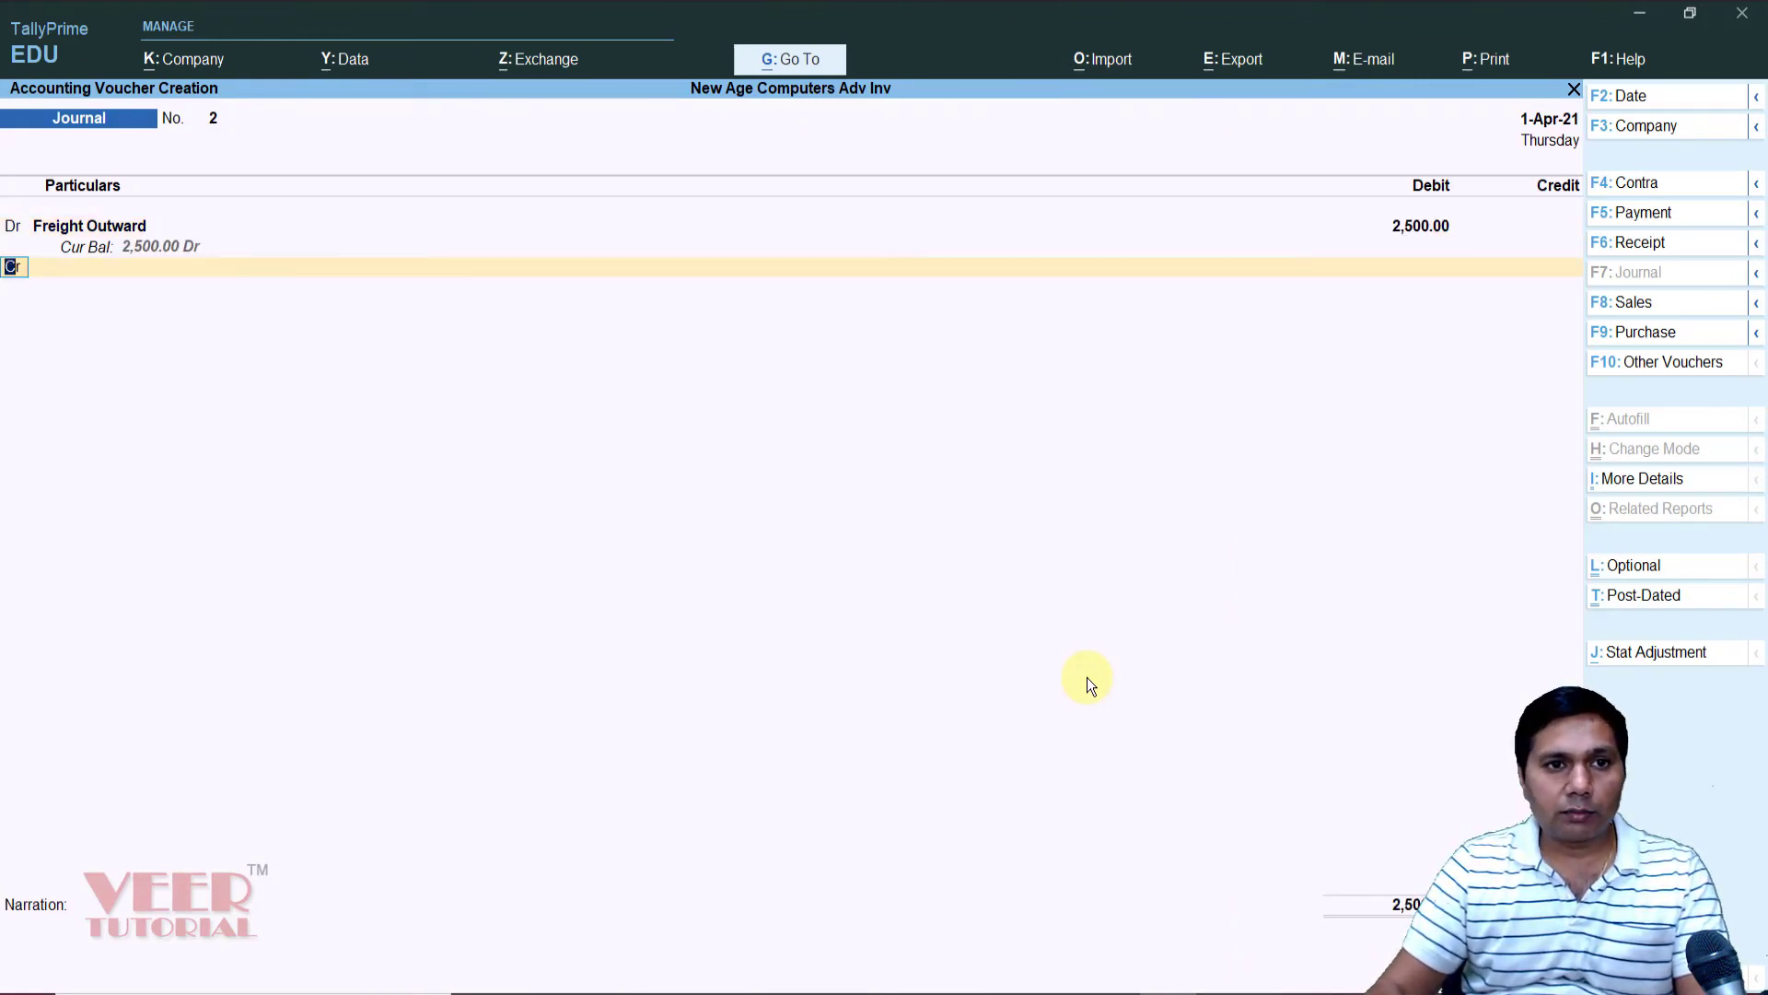
{"action": "key", "text": "Return"}
- Start a new ledger for the credit entry and name it Freight Express Company
{"action": "key", "text": "alt+c"}
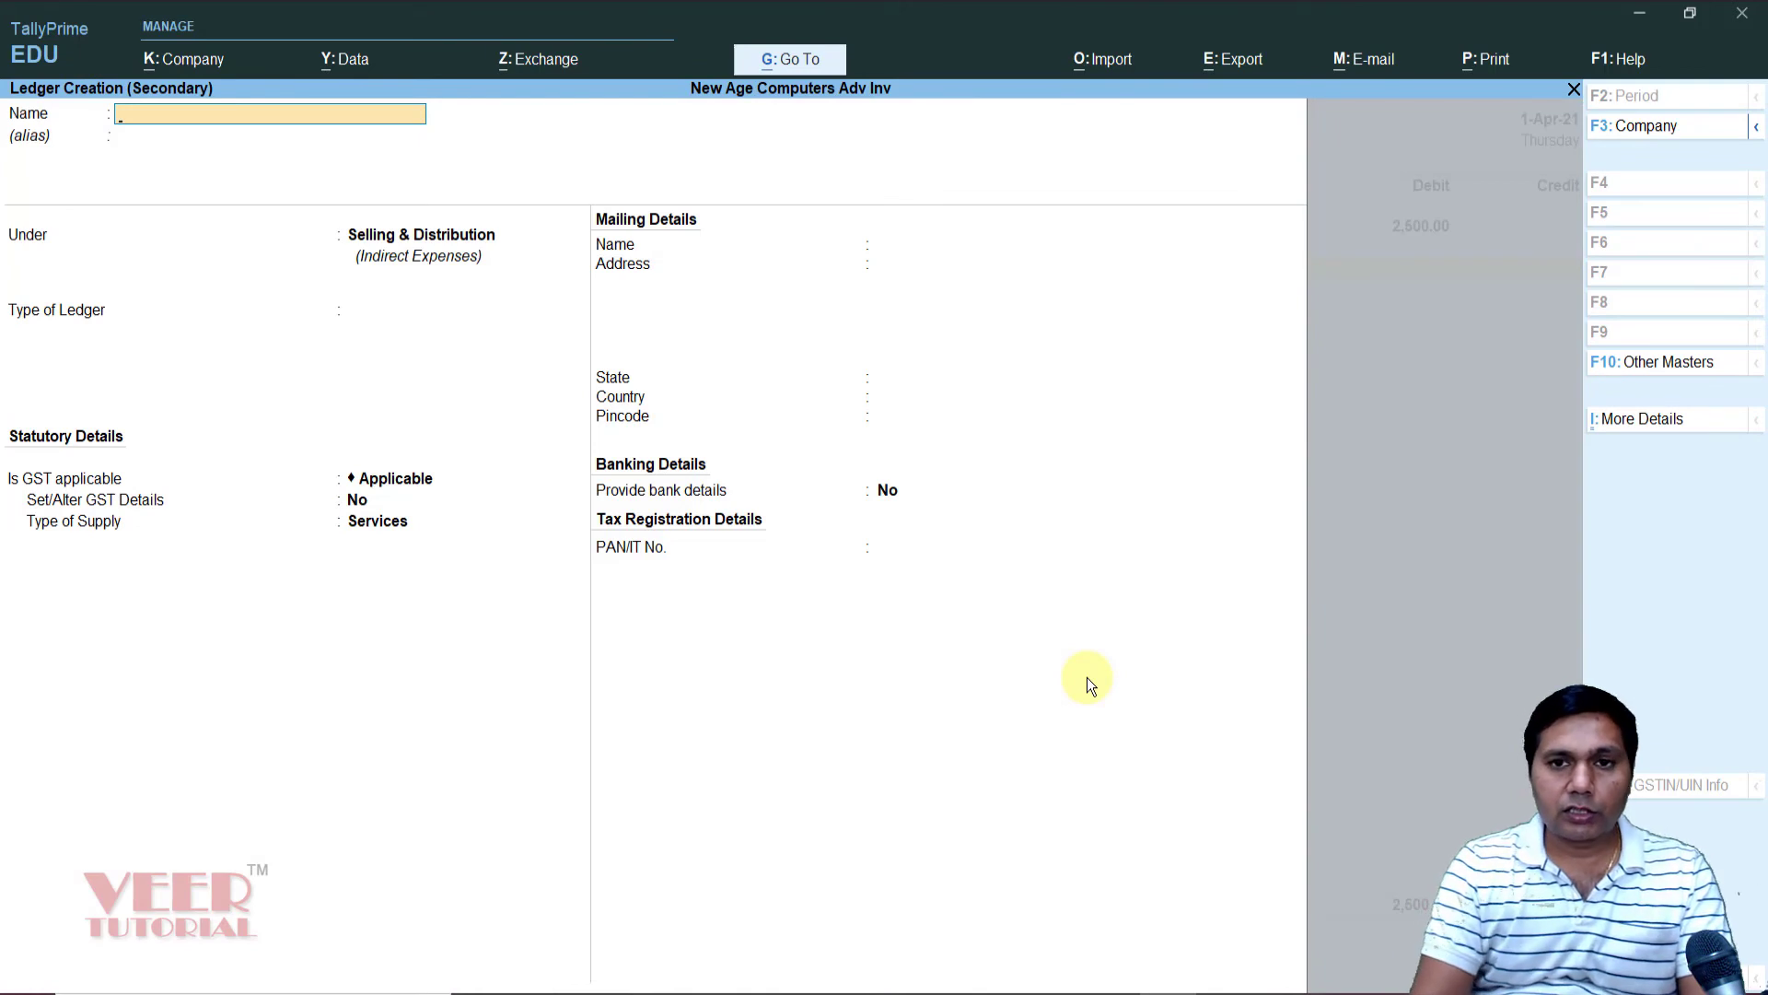
{"action": "type", "text": "Freight Expens"}
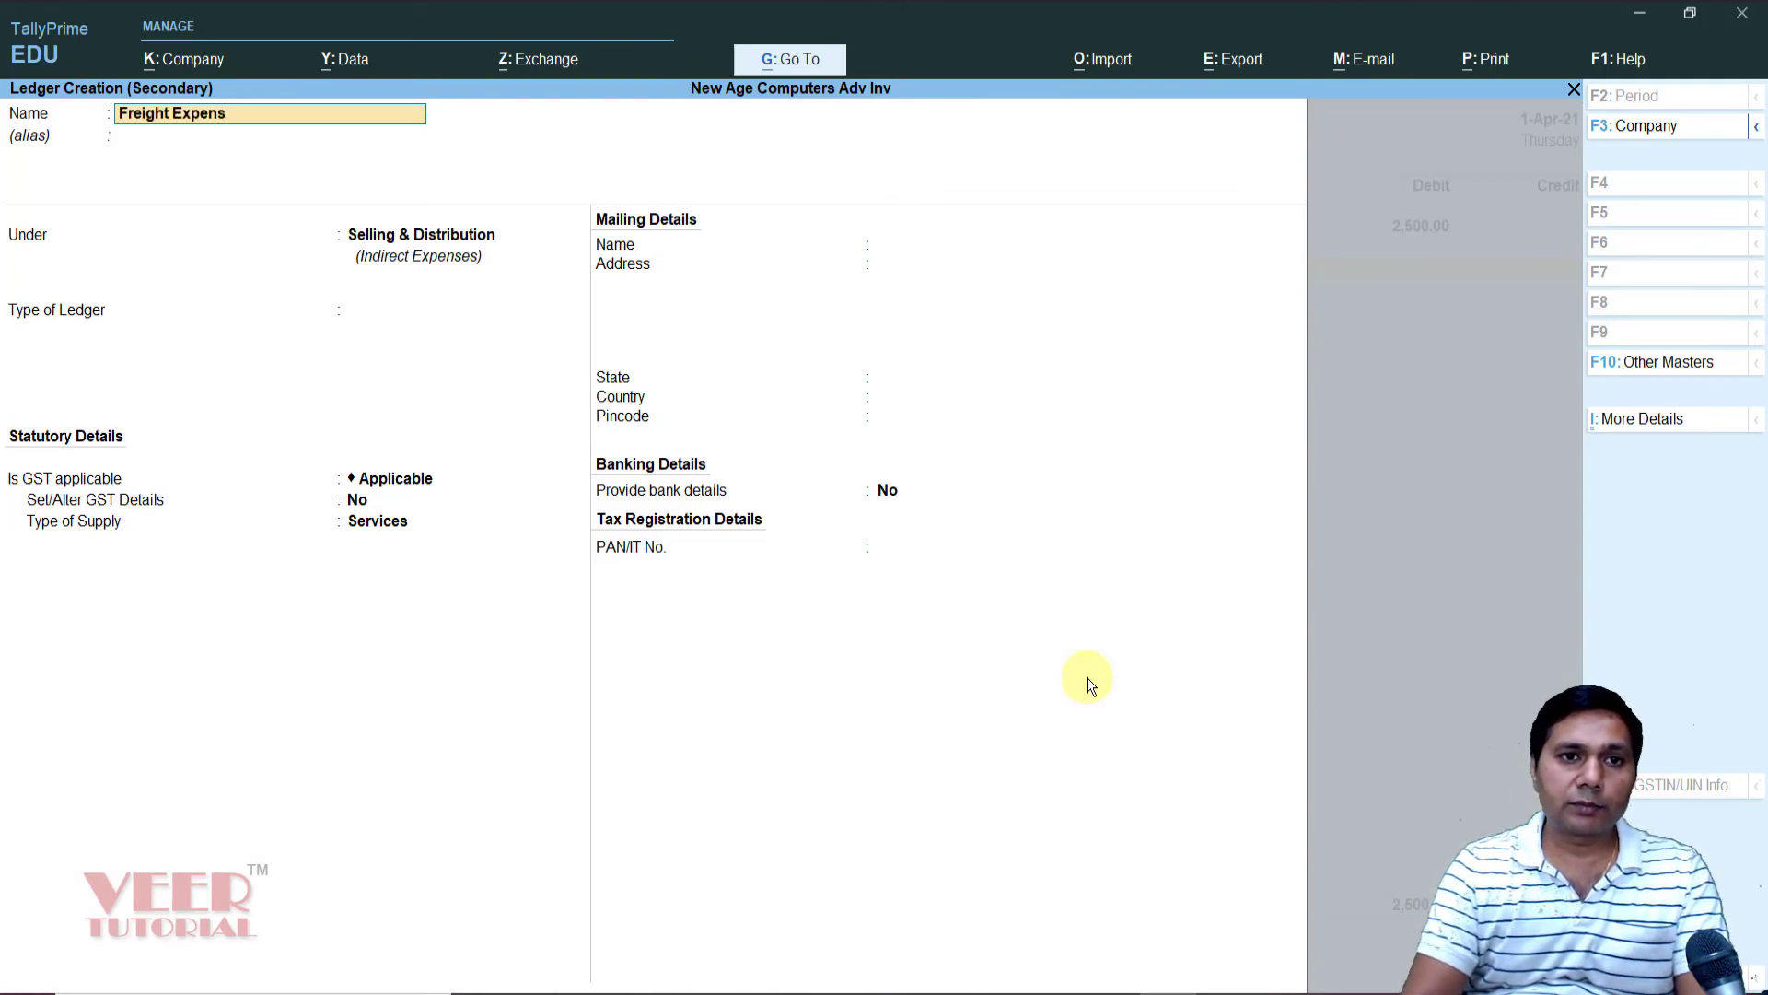
{"action": "key", "text": "BackSpace"}
{"action": "key", "text": "BackSpace"}
{"action": "key", "text": "BackSpace"}
{"action": "type", "text": "ress"}
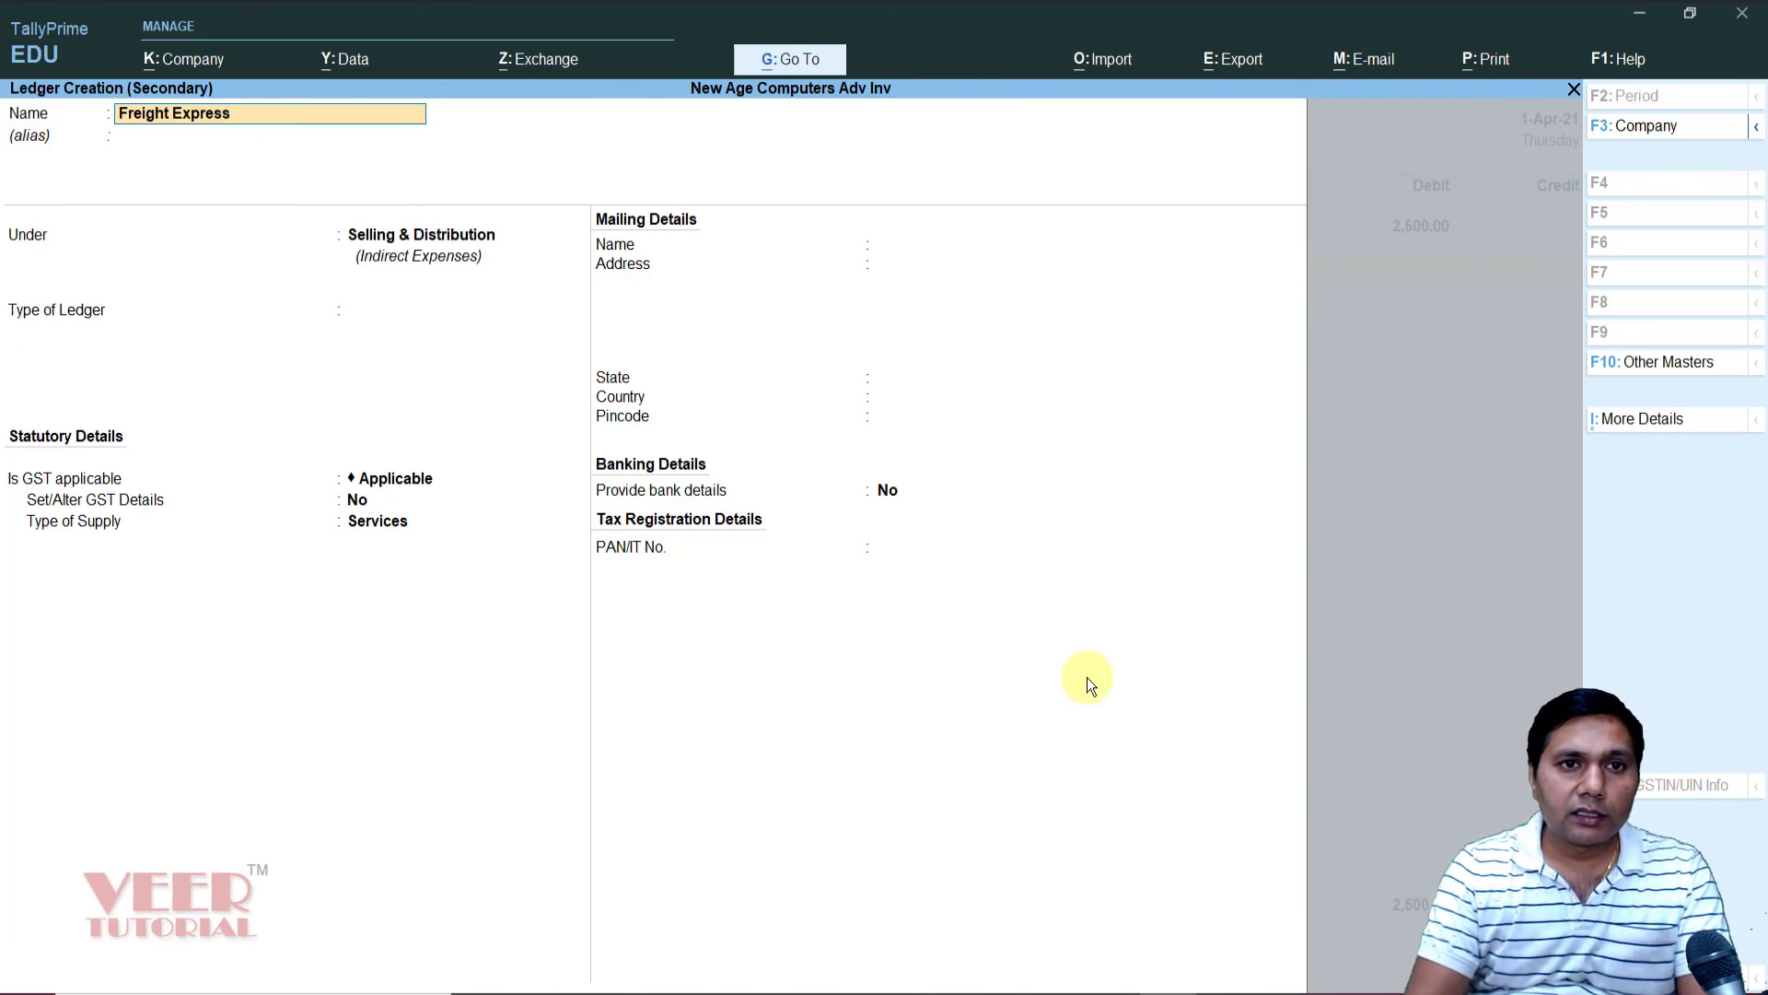
{"action": "type", "text": " Company"}
{"action": "key", "text": "Return"}
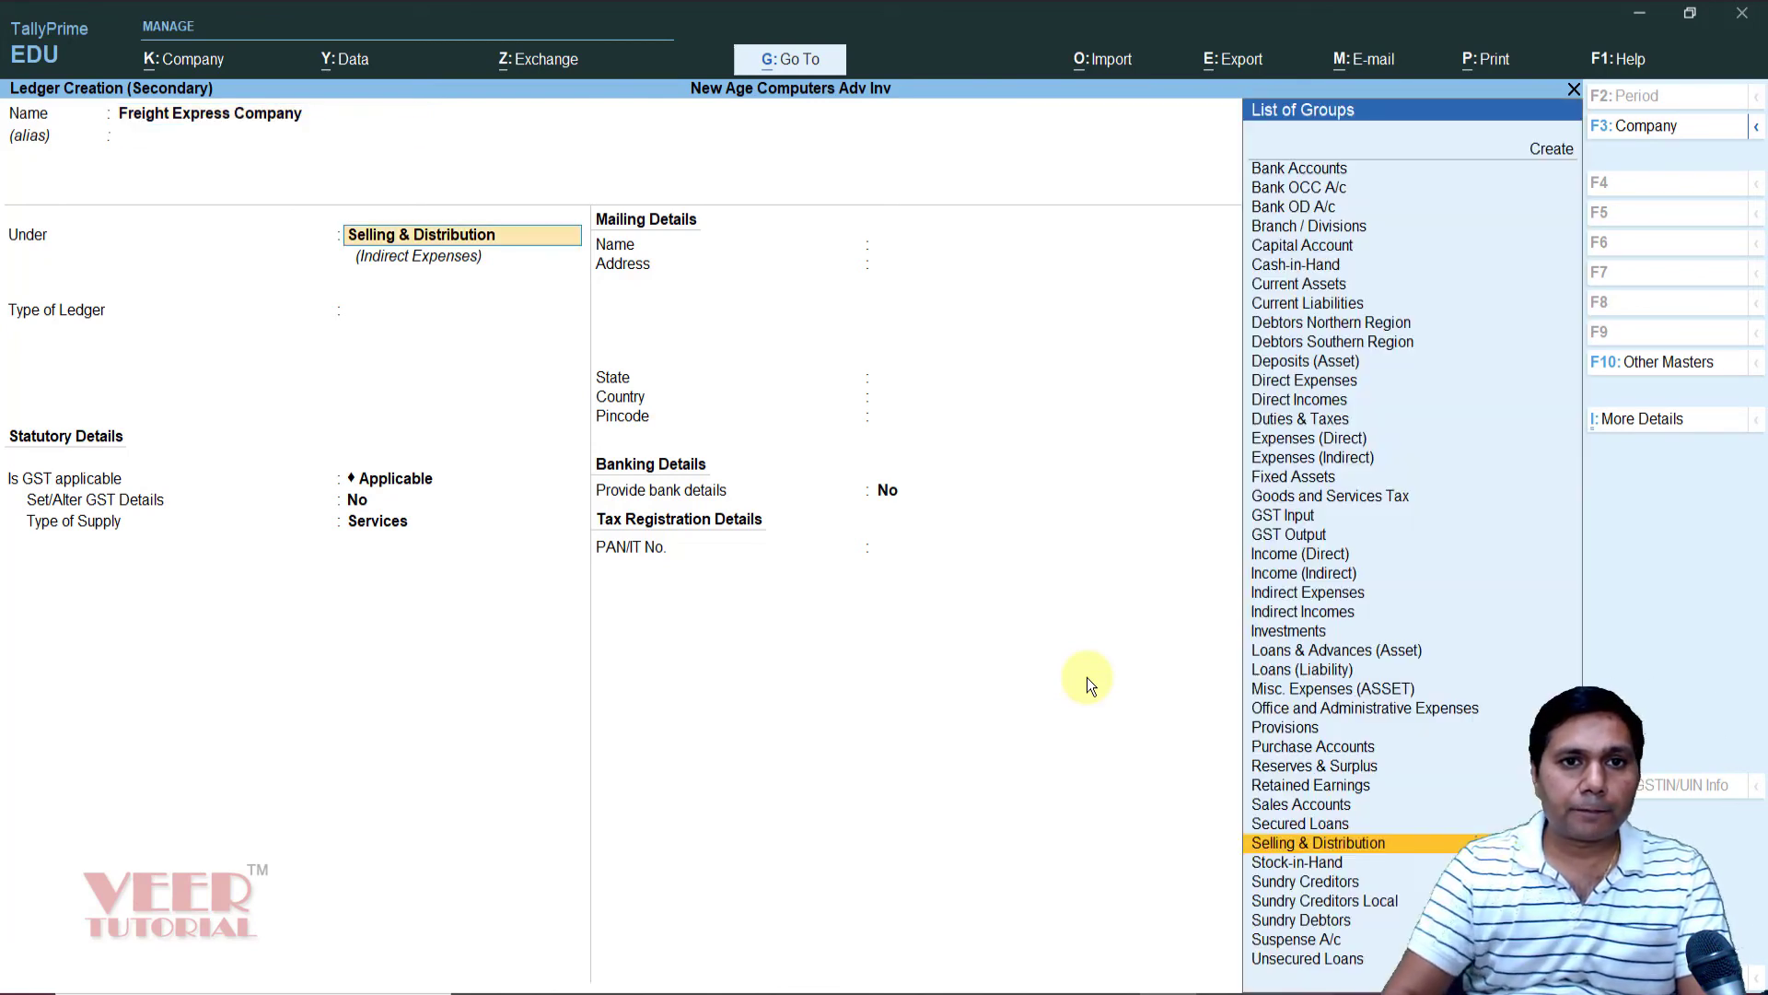
- Place the Freight Express Company ledger under Sundry Creditors with a default credit period of 30 days, keeping the state as Delhi
{"action": "type", "text": "cred"}
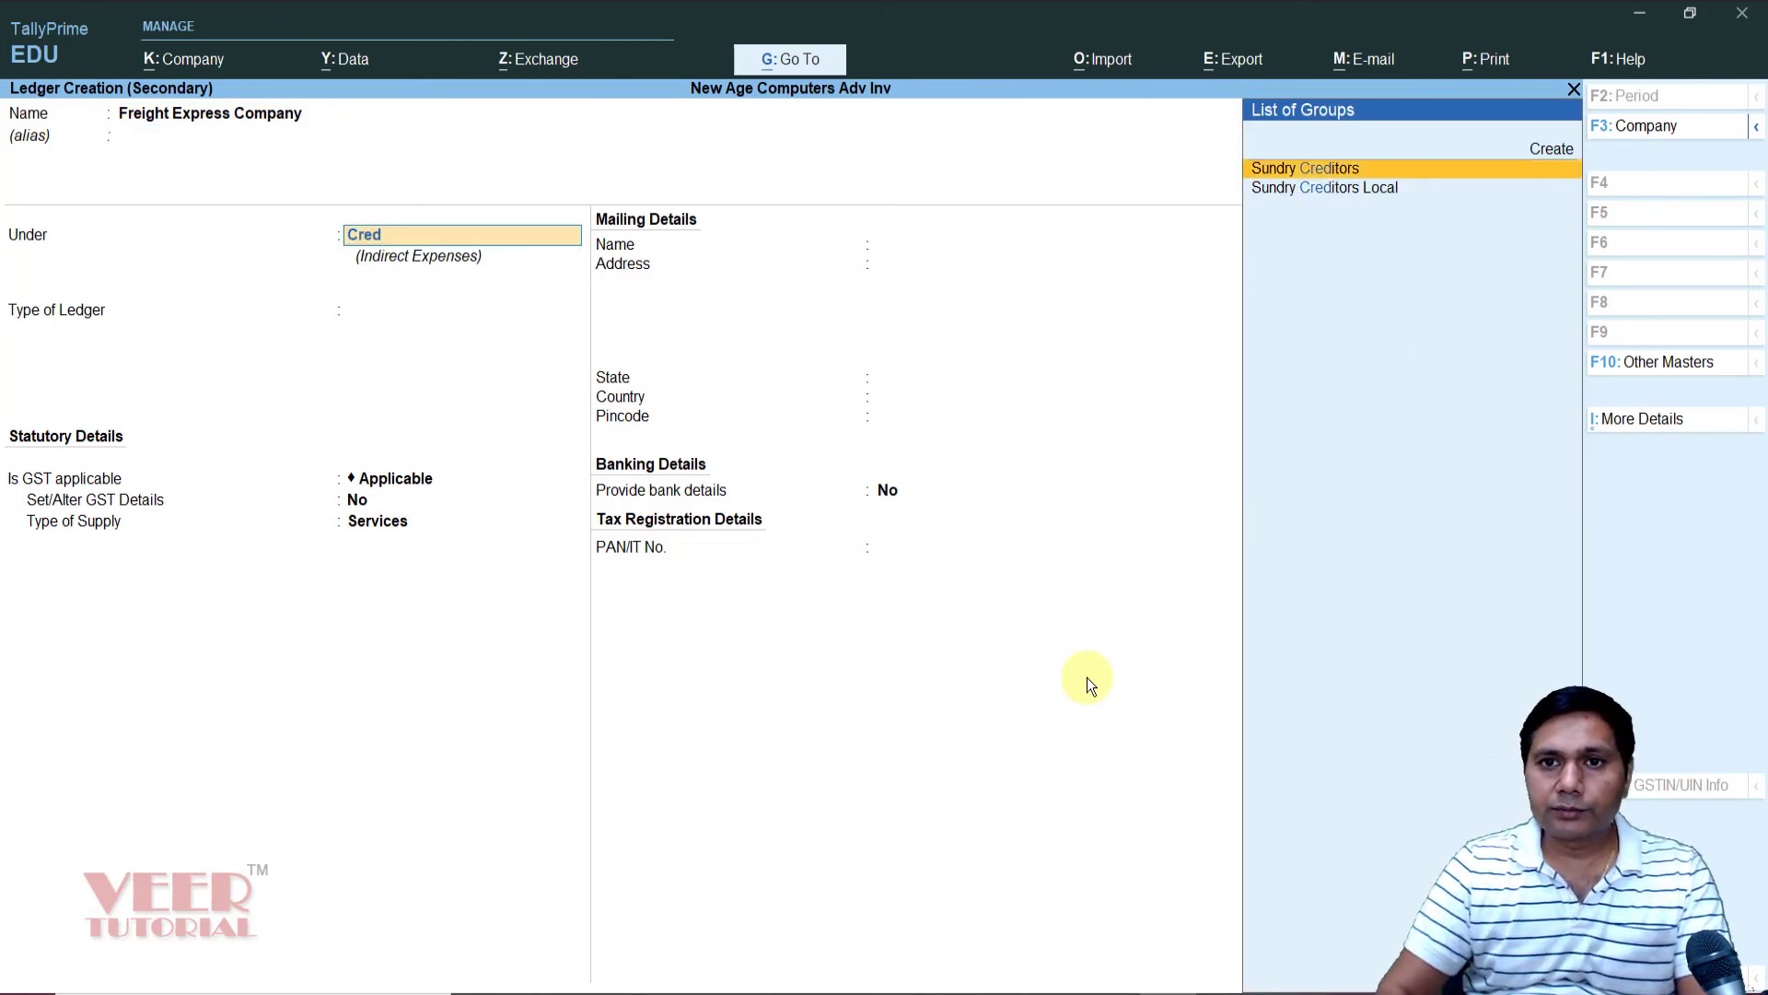
{"action": "key", "text": "Return"}
{"action": "key", "text": "Return"}
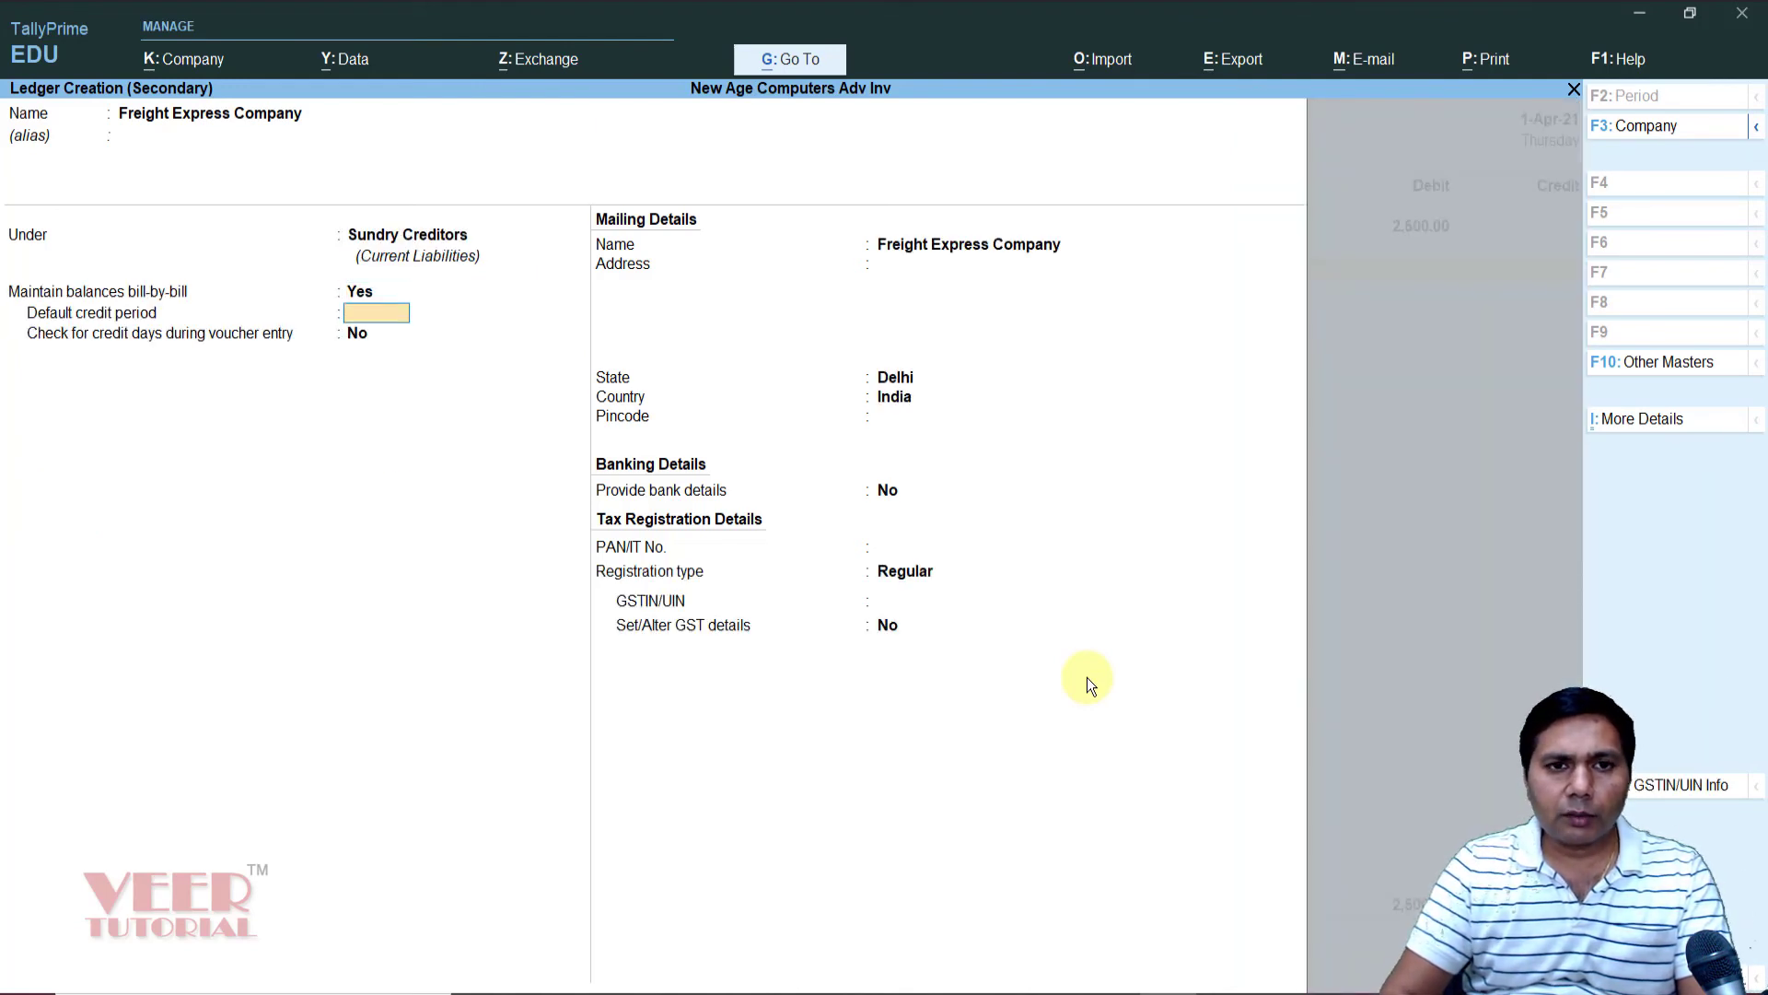
{"action": "type", "text": "30"}
{"action": "key", "text": "Return"}
{"action": "key", "text": "Return"}
{"action": "key", "text": "Return"}
{"action": "key", "text": "Return"}
{"action": "key", "text": "Return"}
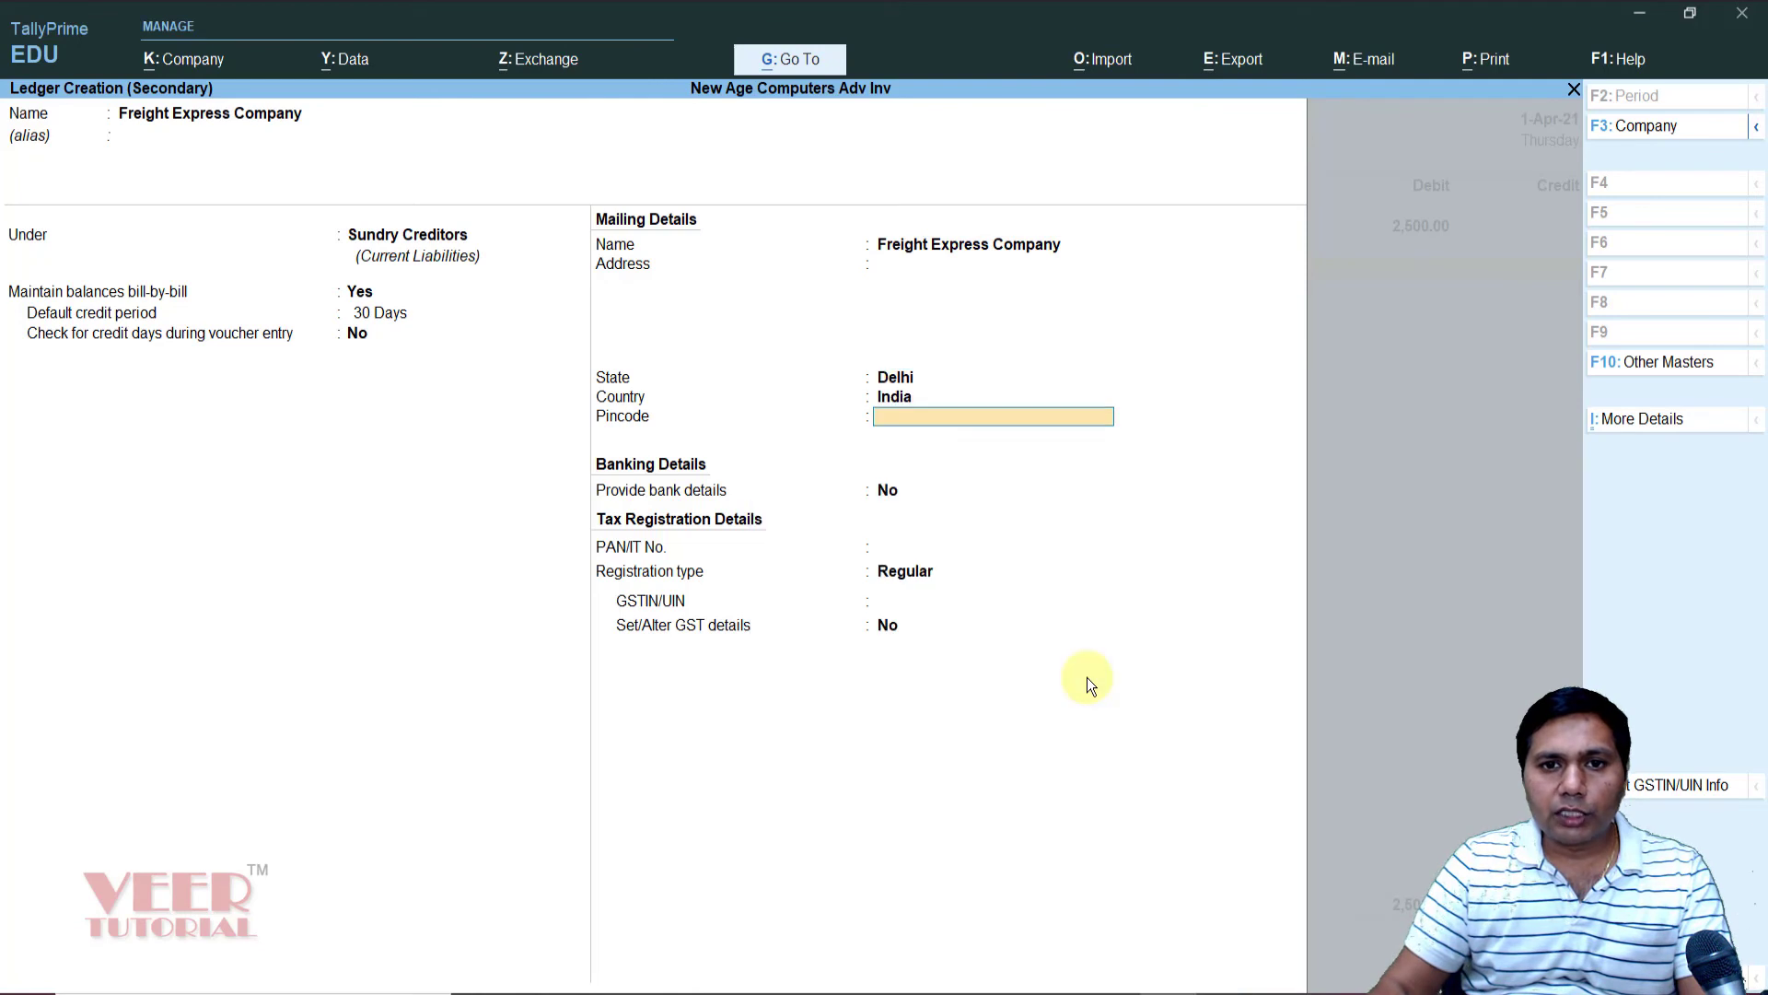
- Enter the pincode in the ledger's mailing details and keep bank details set to No
{"action": "type", "text": "110001"}
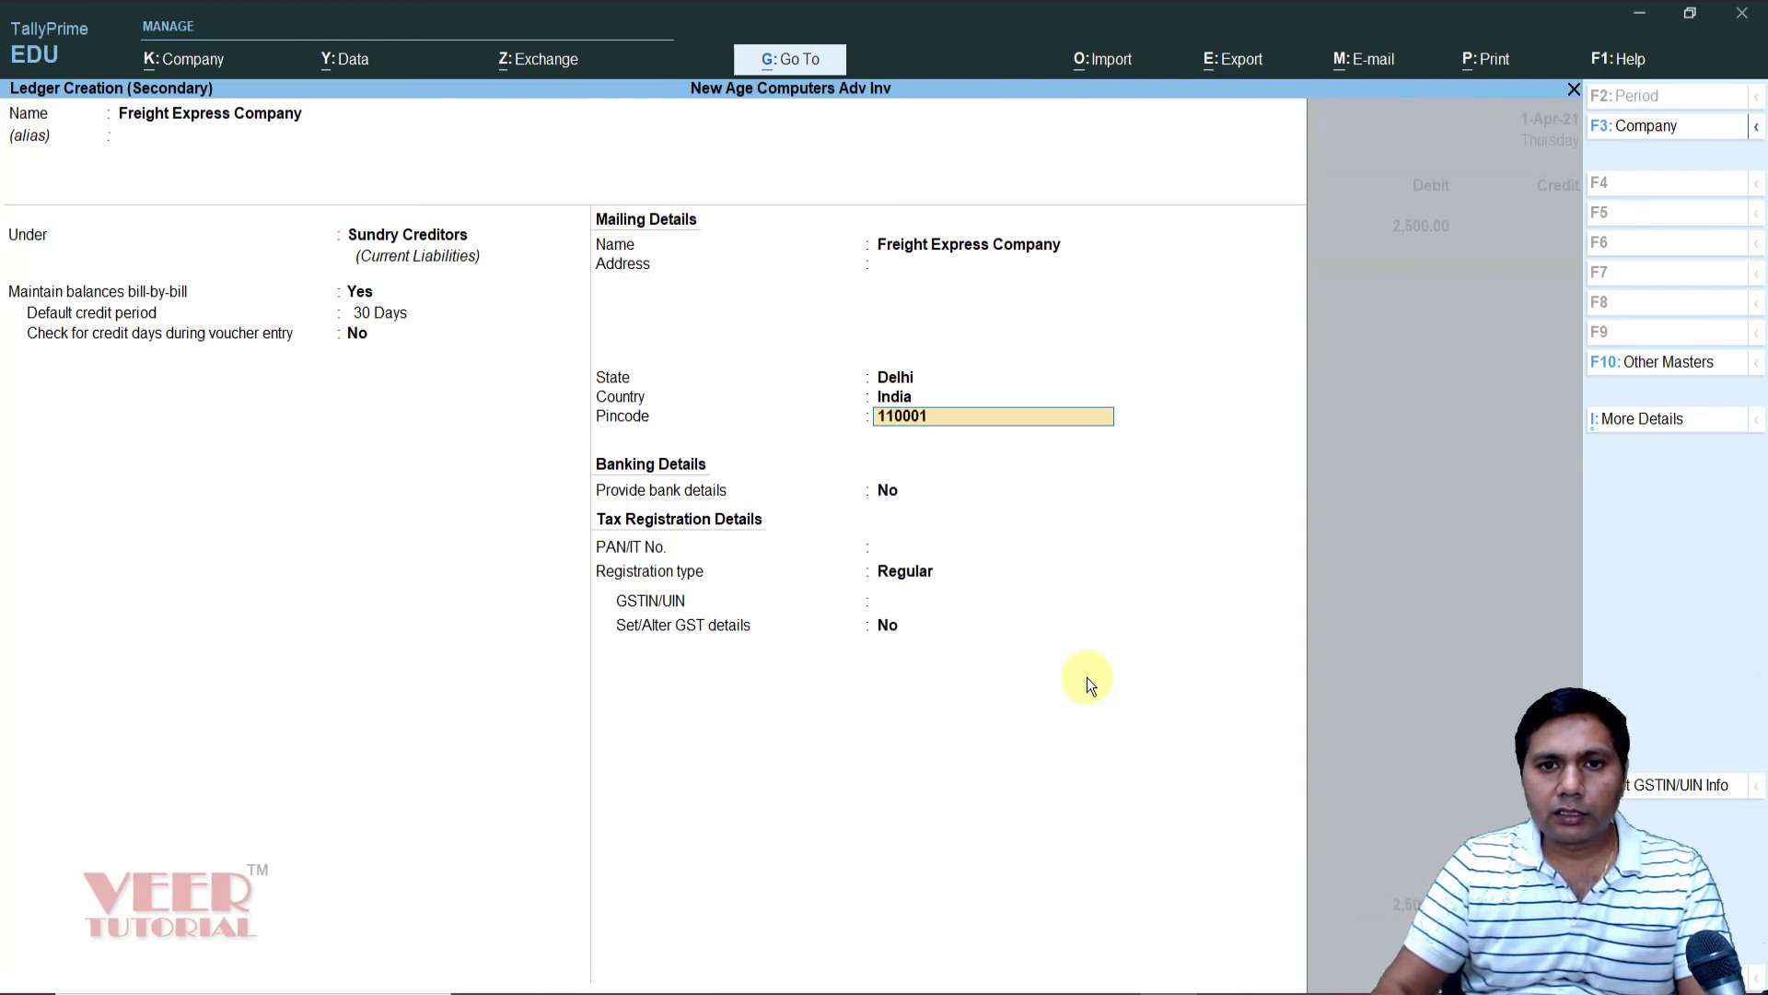
{"action": "key", "text": "Return"}
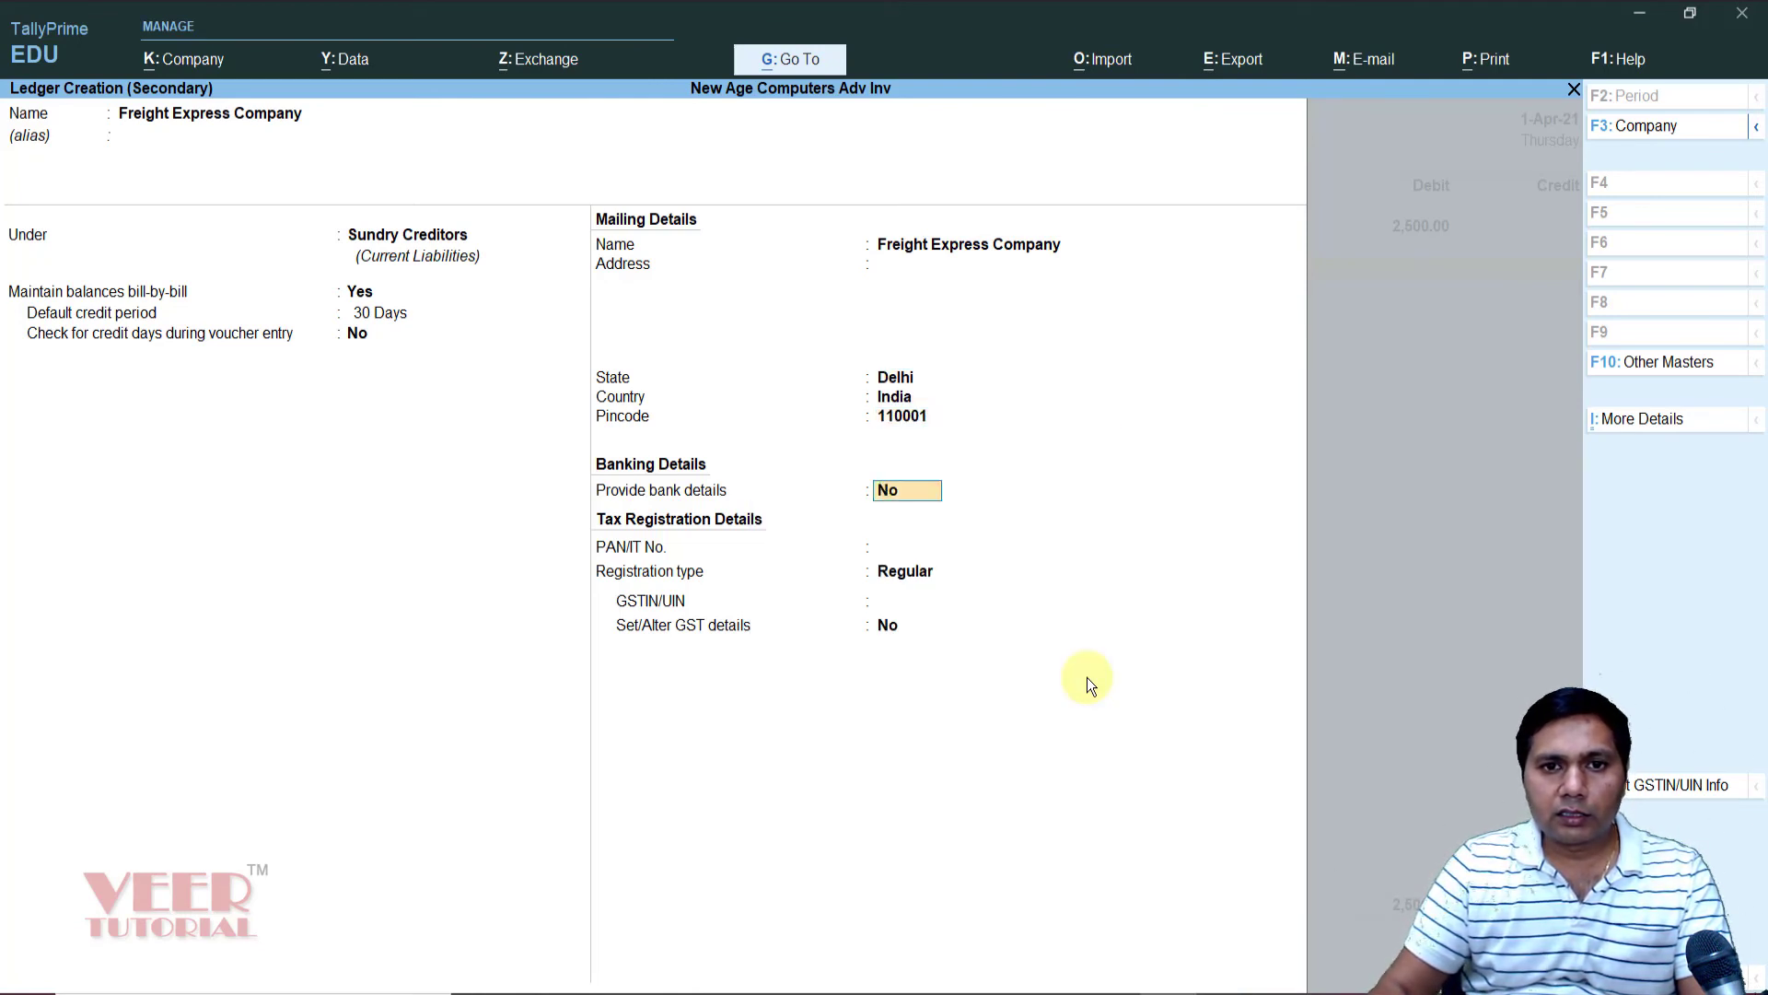
{"action": "key", "text": "Return"}
{"action": "key", "text": "Return"}
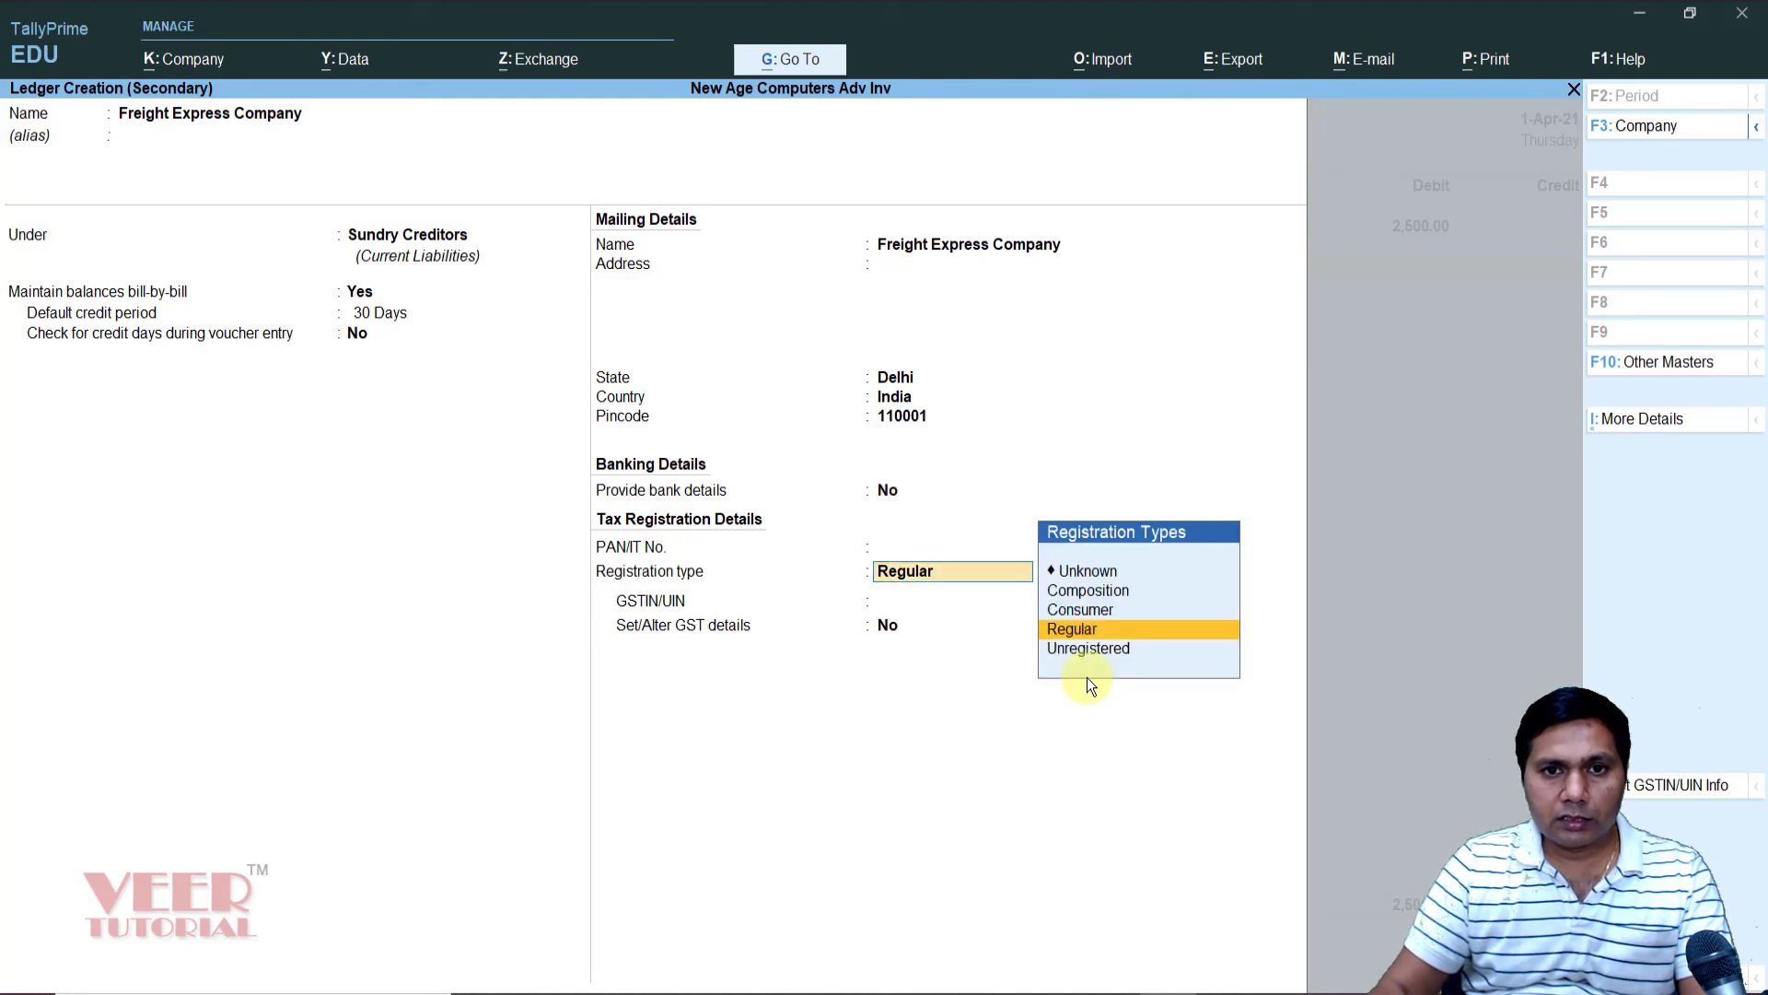
- Set the ledger's GST registration type to Unregistered, keep Set/Alter GST details at No, and save the ledger
{"action": "key", "text": "Return"}
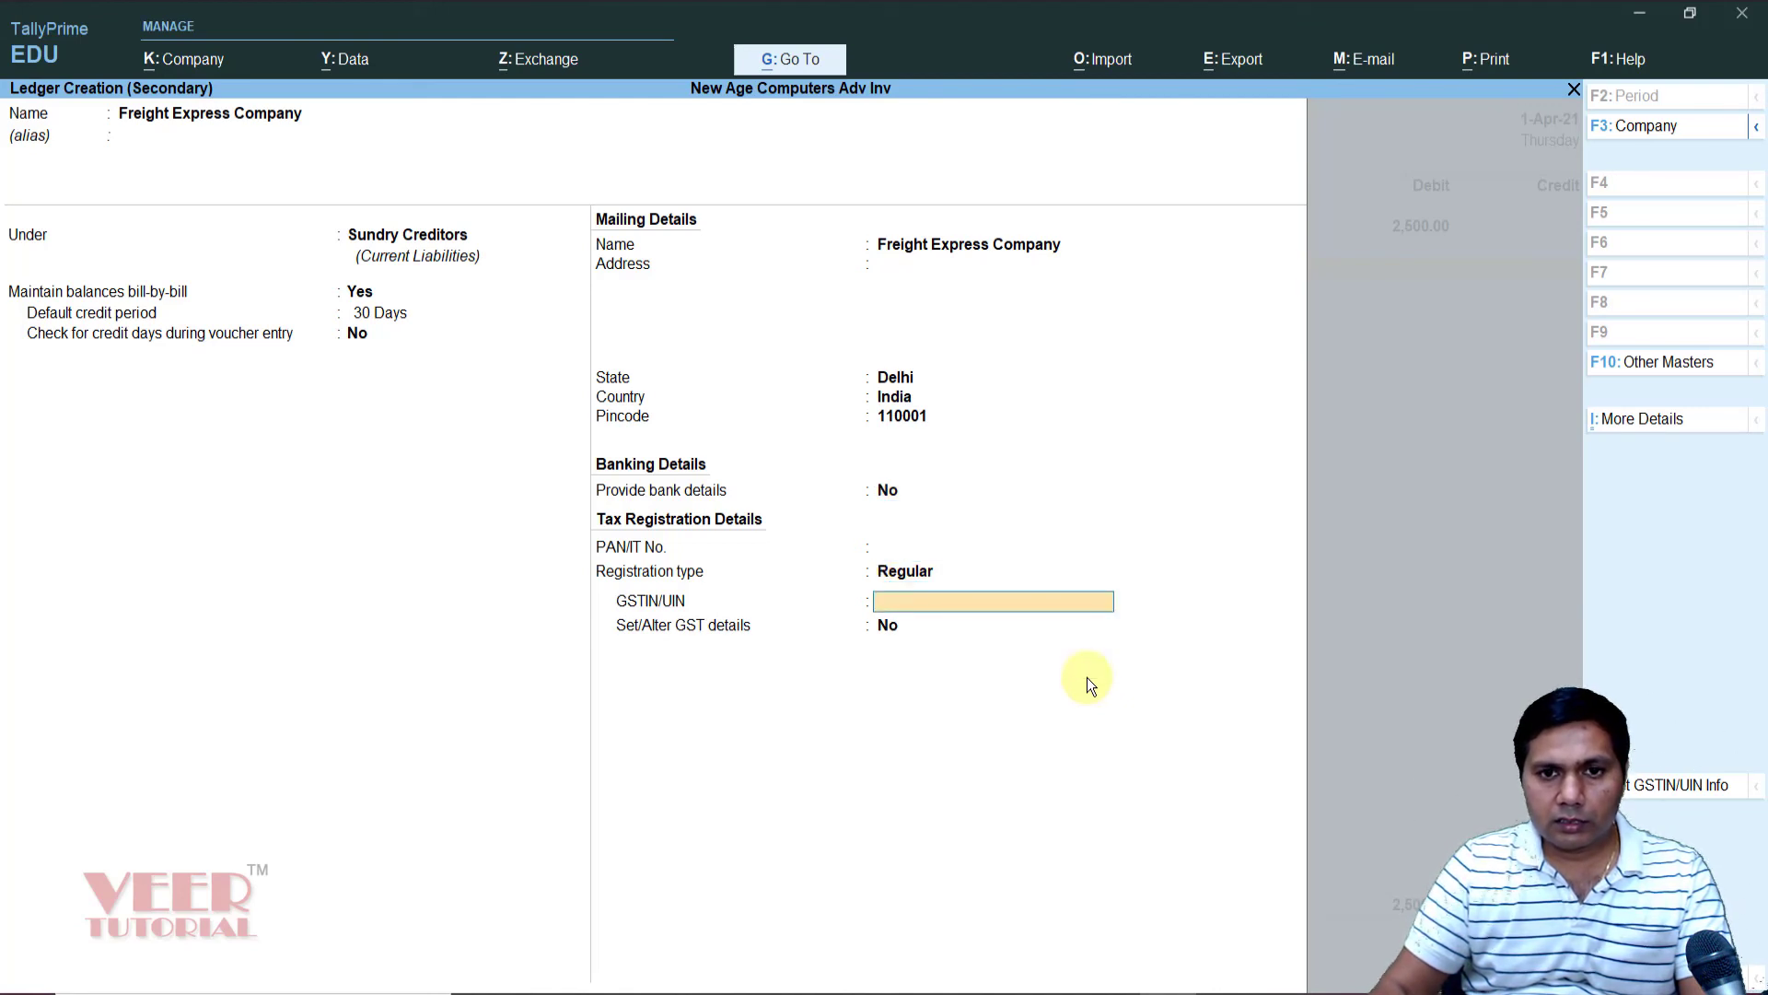
{"action": "key", "text": "BackSpace"}
{"action": "key", "text": "Up"}
{"action": "key", "text": "Up"}
{"action": "key", "text": "Up"}
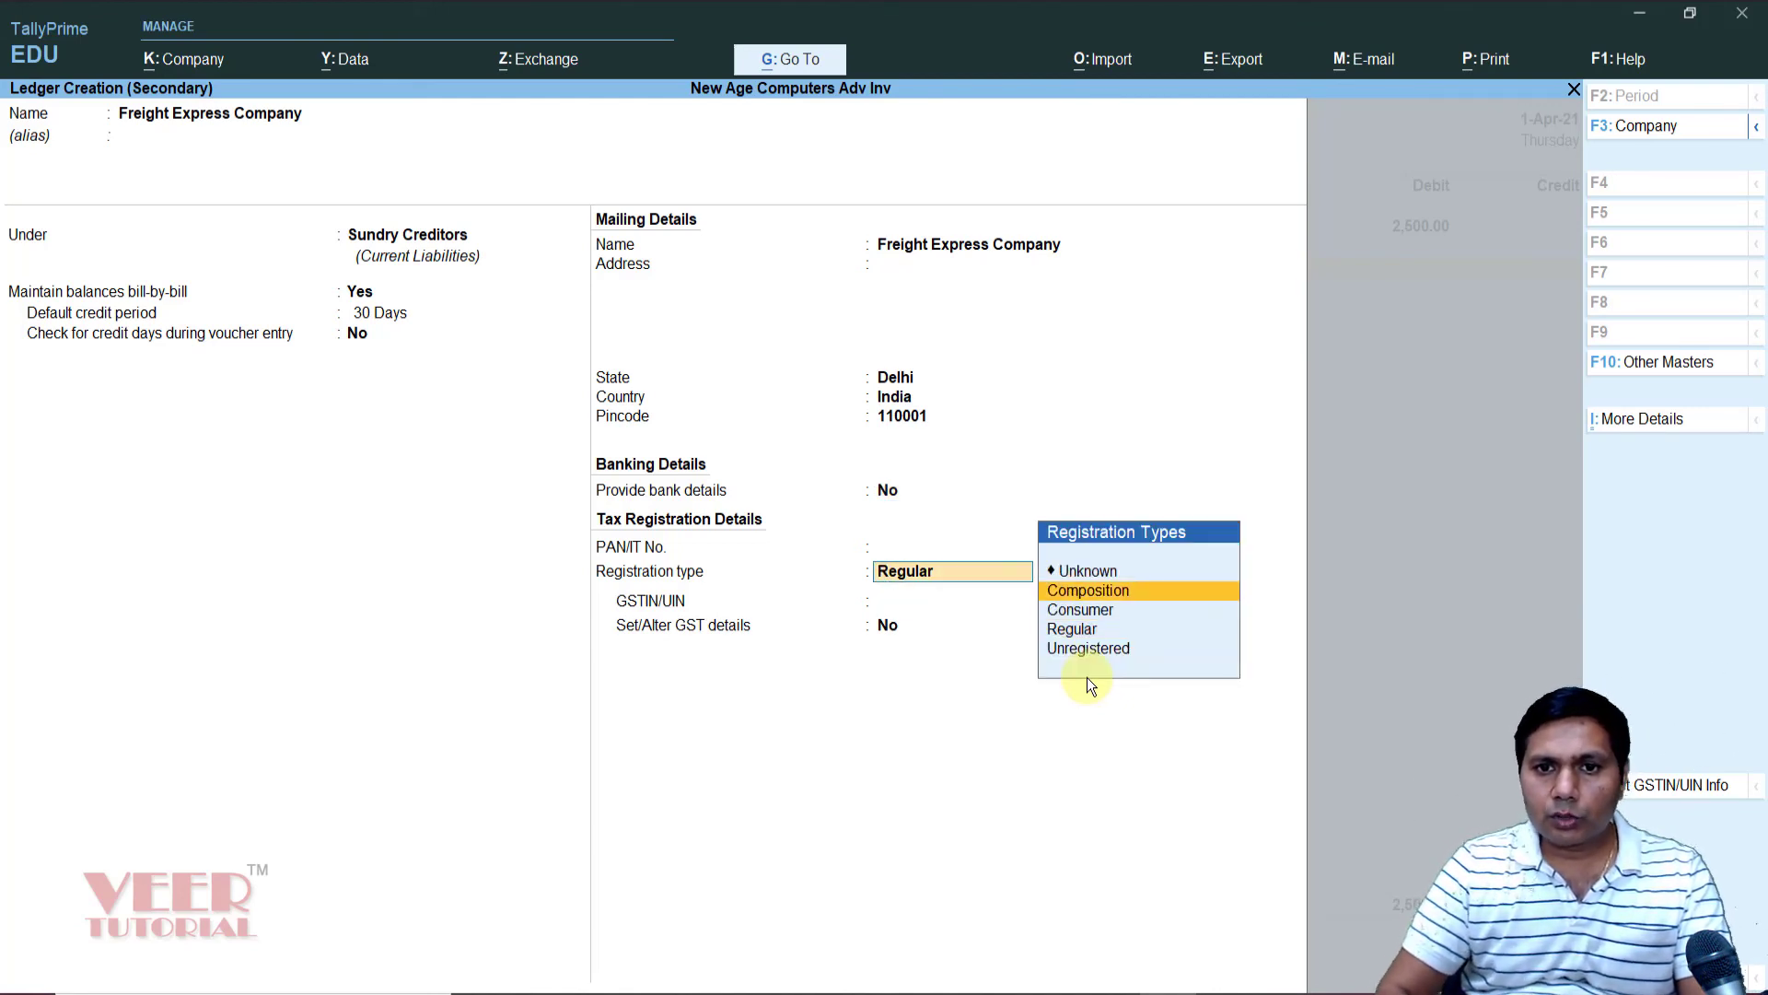
{"action": "key", "text": "Down"}
{"action": "key", "text": "Down"}
{"action": "key", "text": "Down"}
{"action": "key", "text": "Down"}
{"action": "key", "text": "Return"}
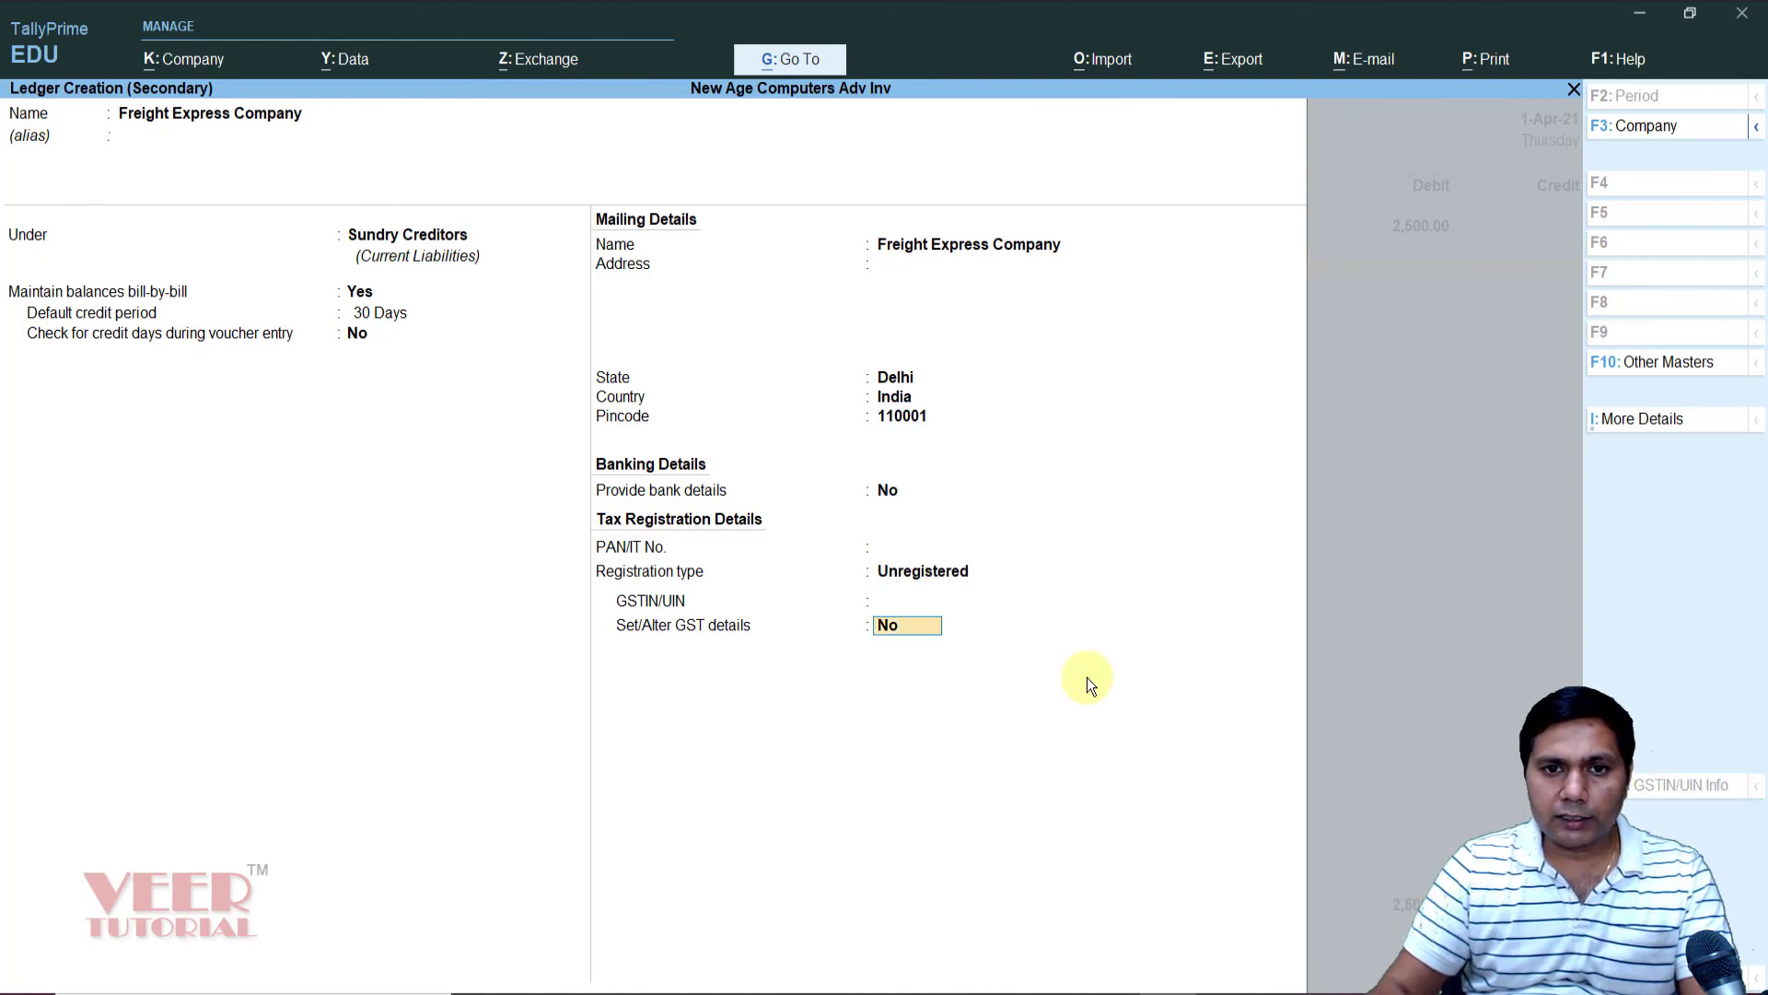
{"action": "key", "text": "Return"}
{"action": "key", "text": "Return"}
- Credit Freight Express Company with 2,500 and allocate it to new bill reference 101 with 30 credit days
{"action": "key", "text": "Return"}
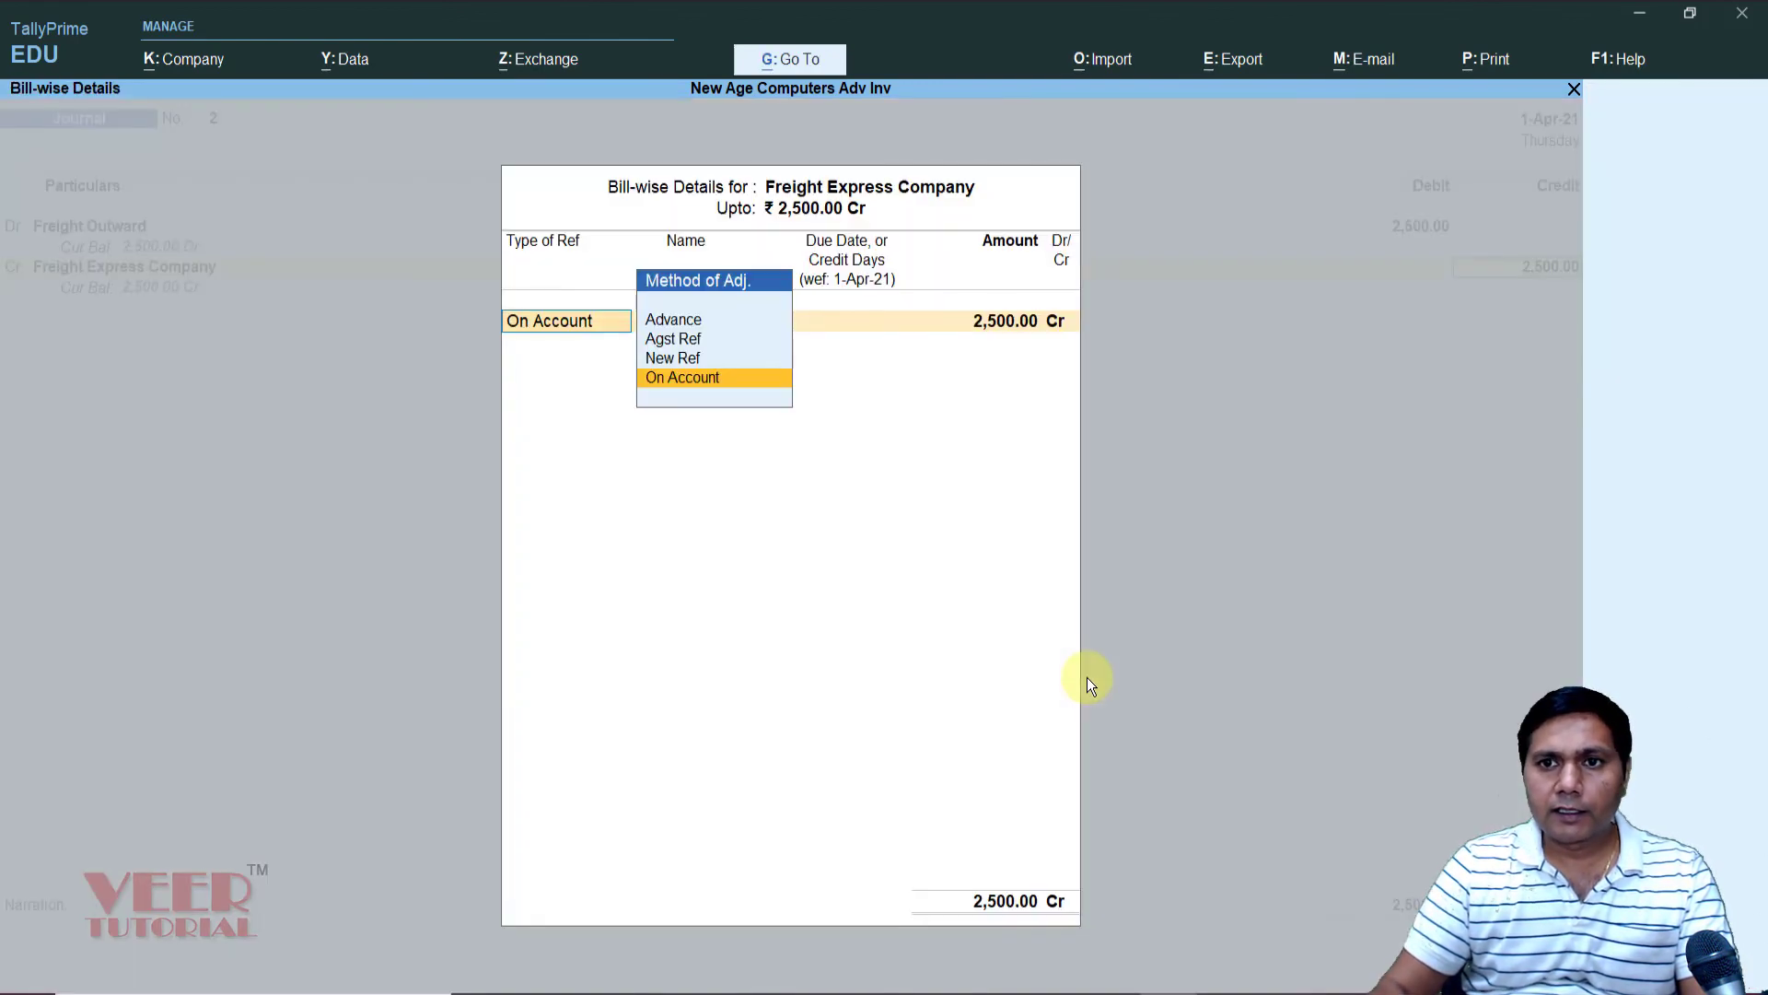
{"action": "key", "text": "Up"}
{"action": "key", "text": "Return"}
{"action": "type", "text": "101"}
{"action": "key", "text": "Return"}
{"action": "key", "text": "Return"}
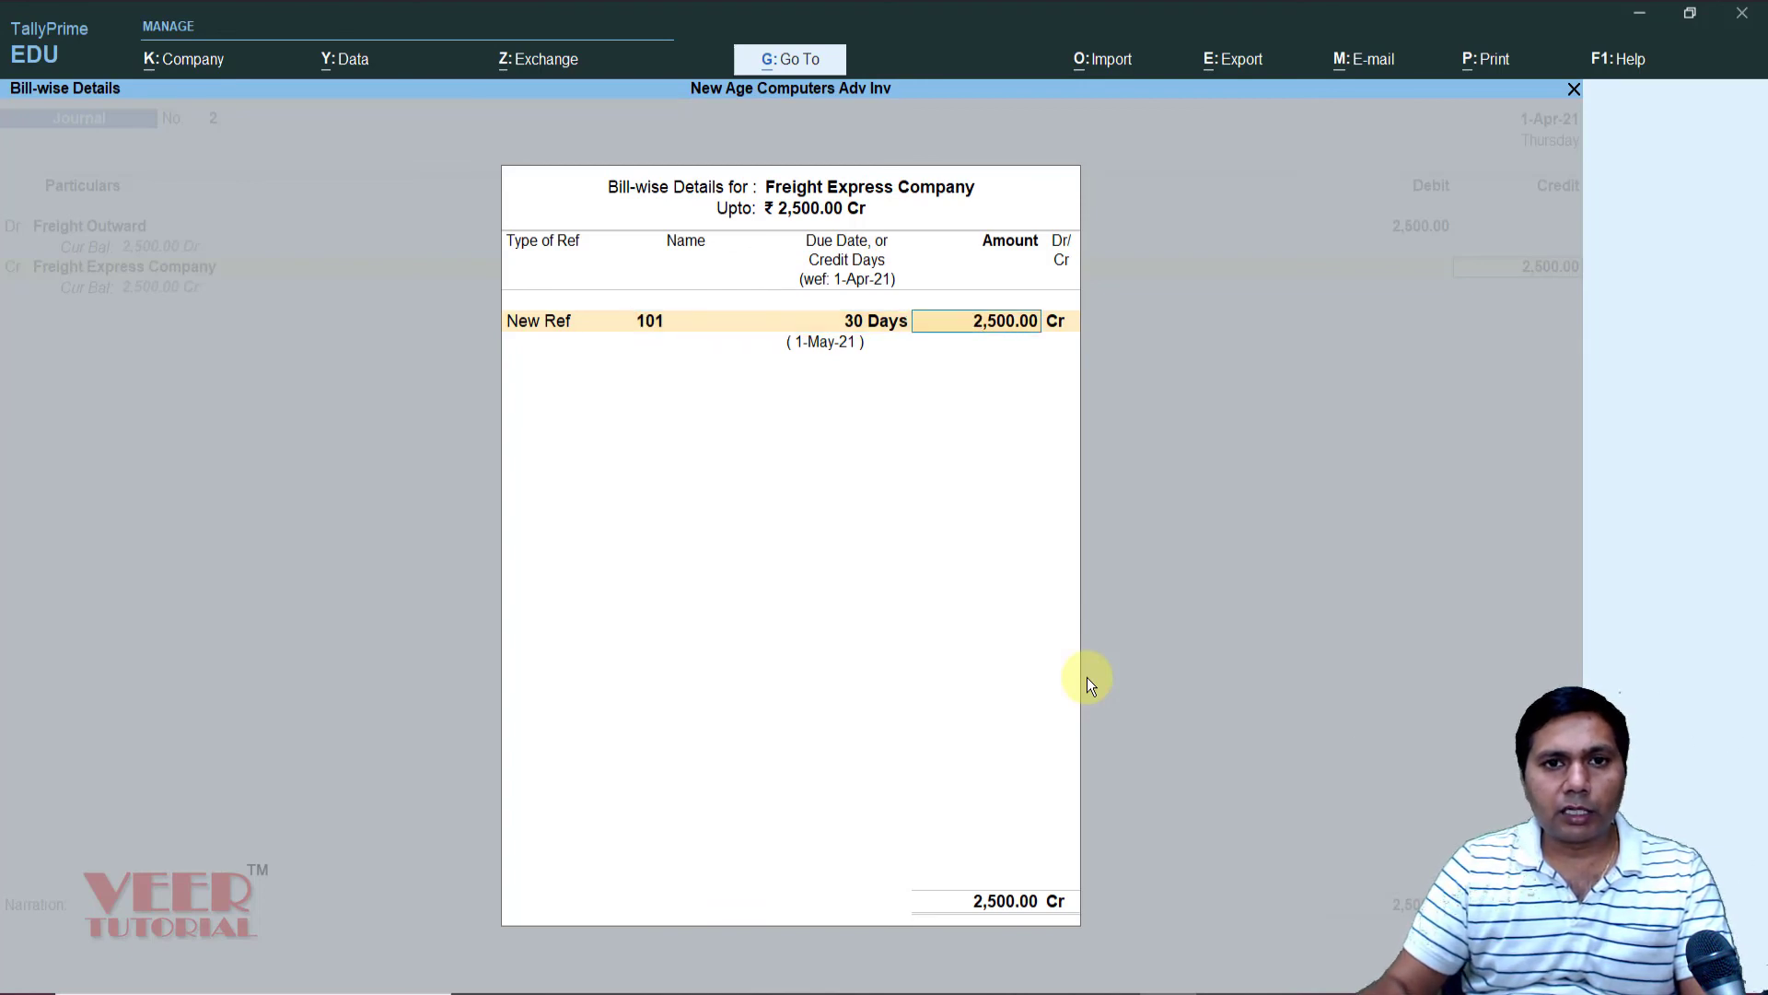
{"action": "key", "text": "Return"}
{"action": "key", "text": "Return"}
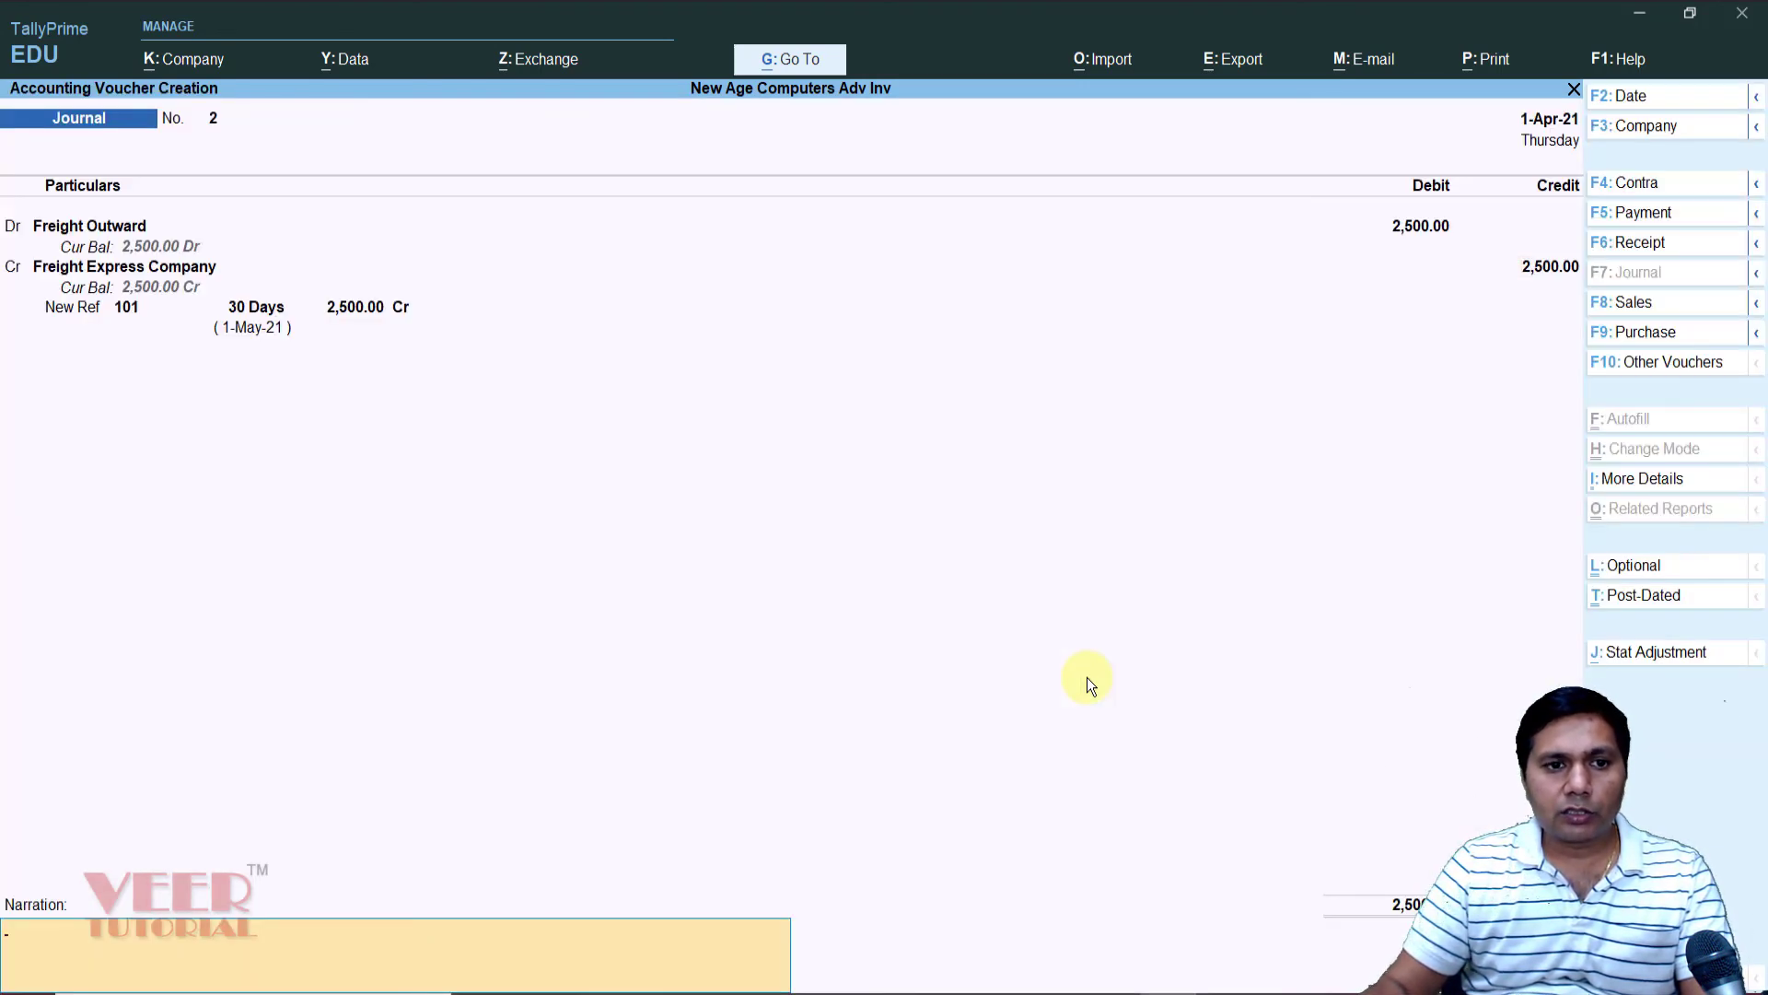
- Add the narration "freight outward expenses for the month april booked" and save the journal voucher
{"action": "type", "text": "freigh"}
{"action": "type", "text": "t outst"}
{"action": "key", "text": "BackSpace"}
{"action": "key", "text": "BackSpace"}
{"action": "type", "text": "ward expenses"}
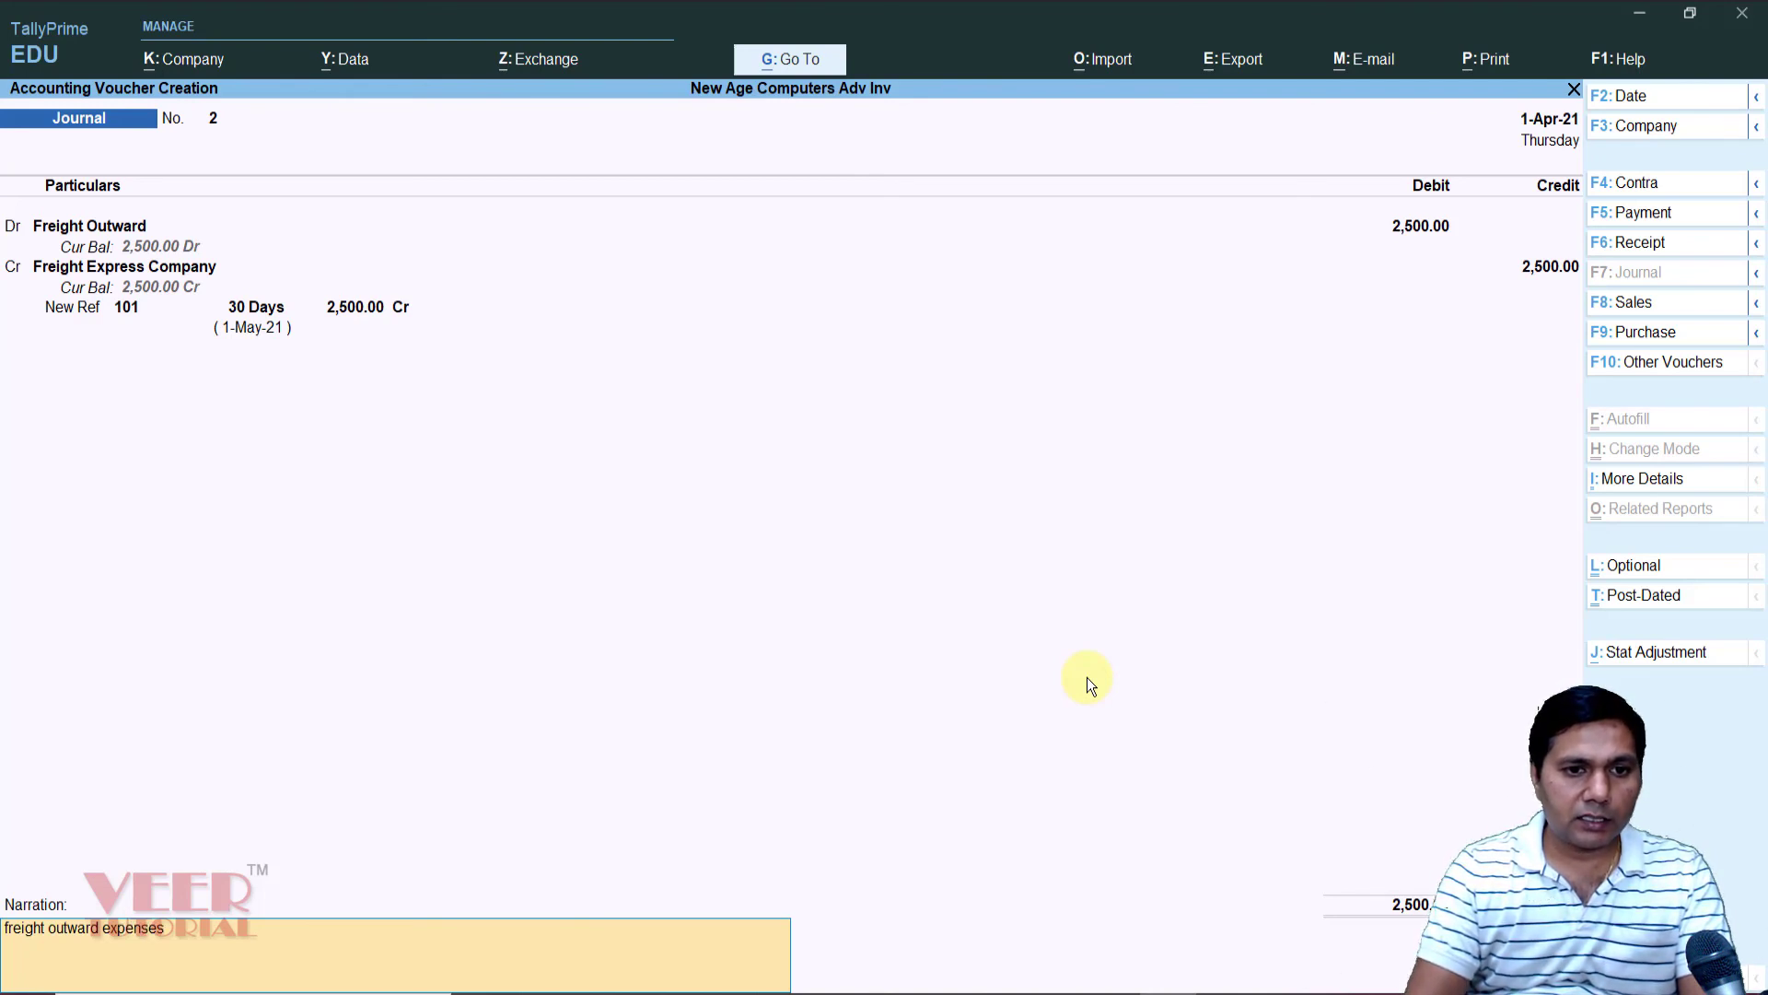
{"action": "type", "text": " for the mon"}
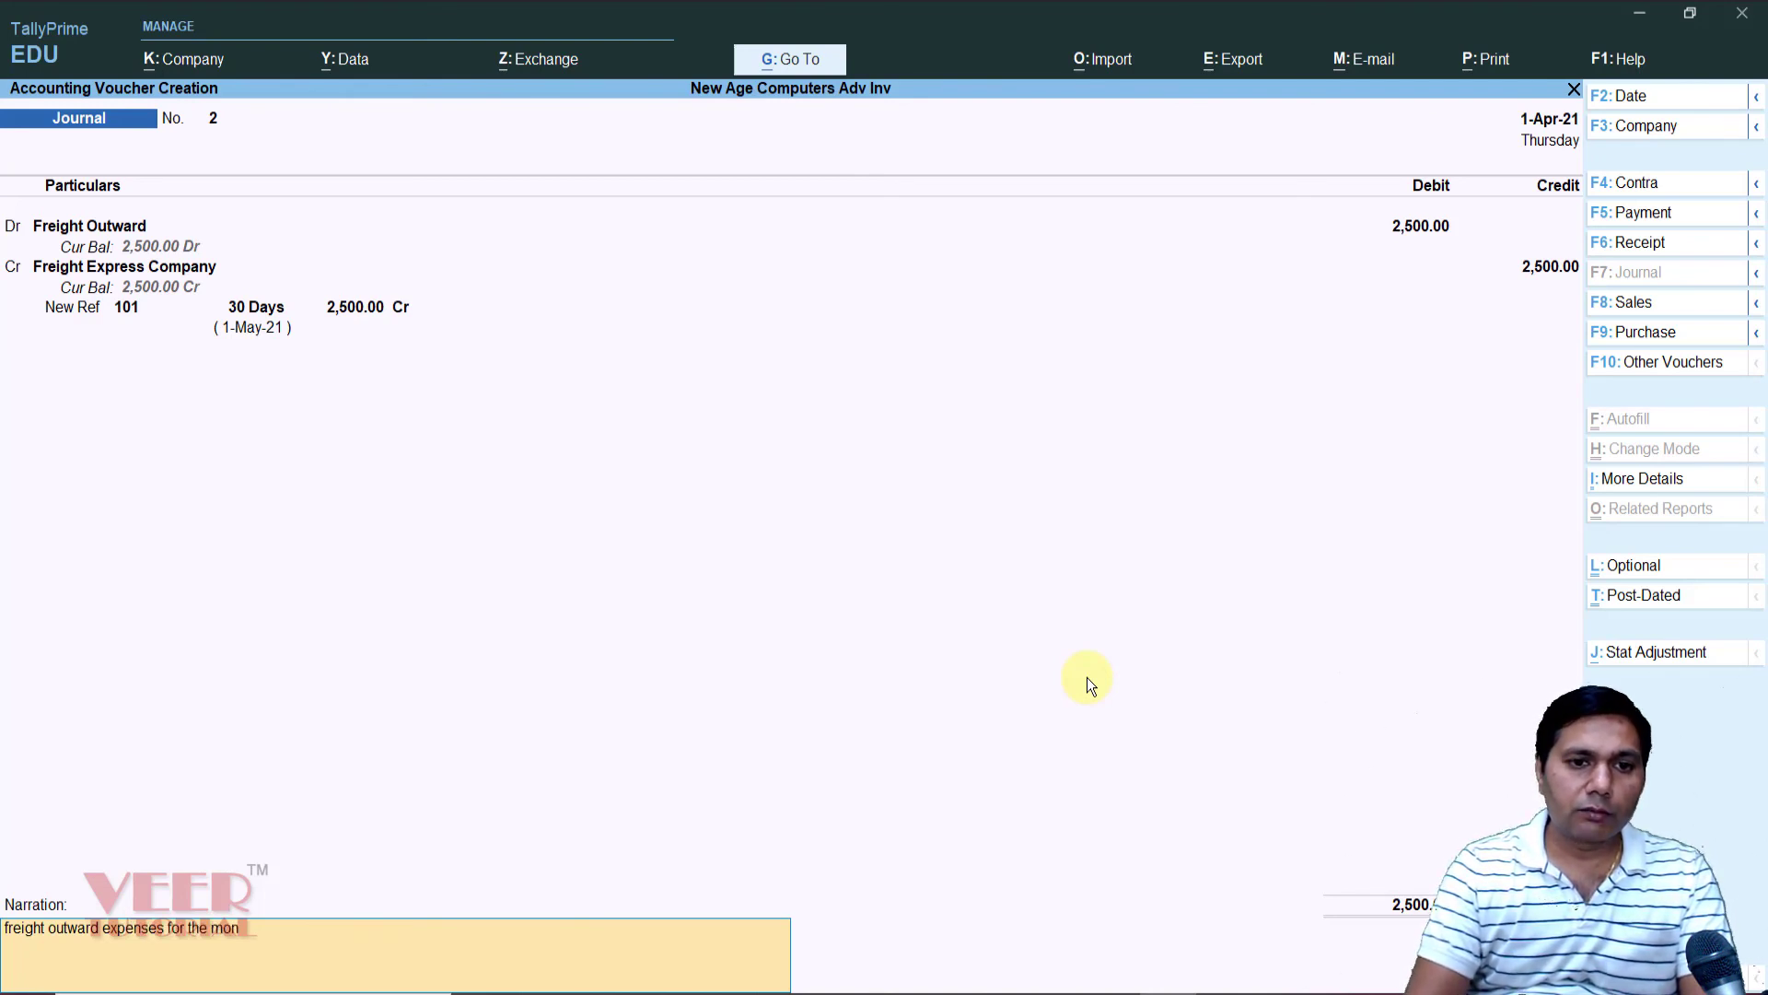
{"action": "type", "text": "th april booked"}
{"action": "key", "text": "Return"}
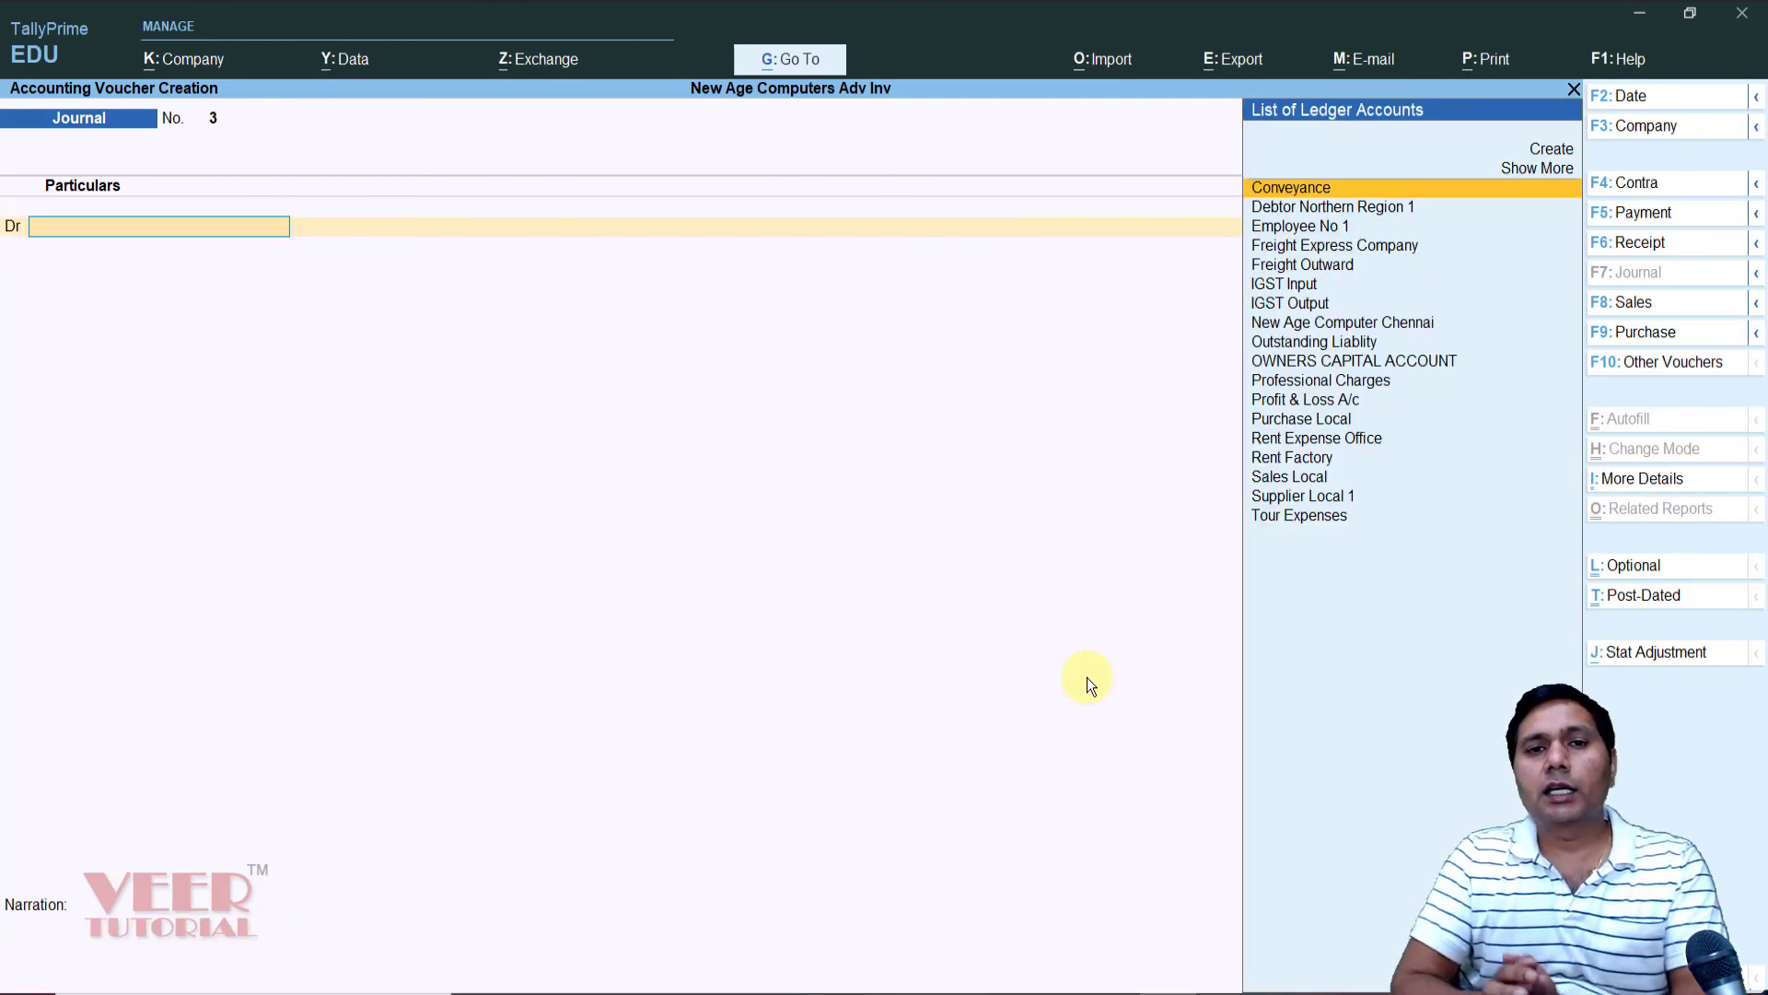